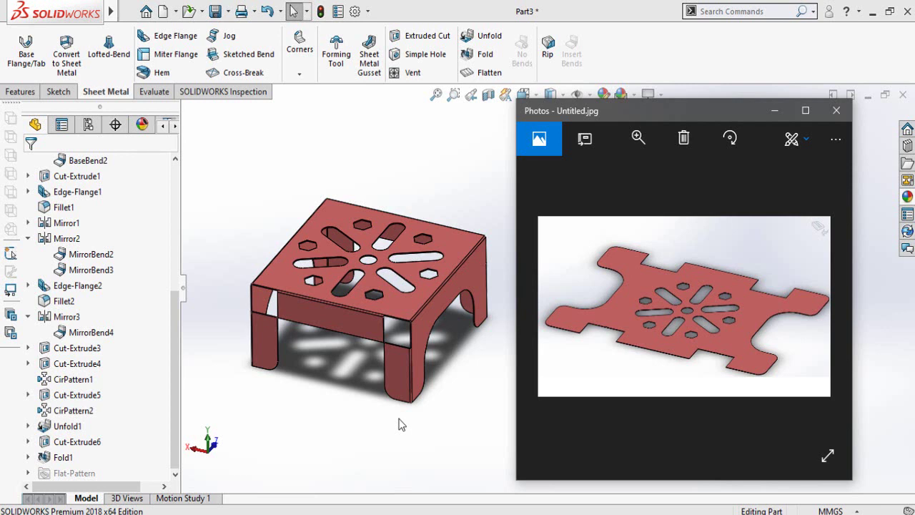
Bring the stool model forward, pan and rotate the view, and flatten it into its flat pattern.
{"action": "left_click", "coordinate": [400, 425]}
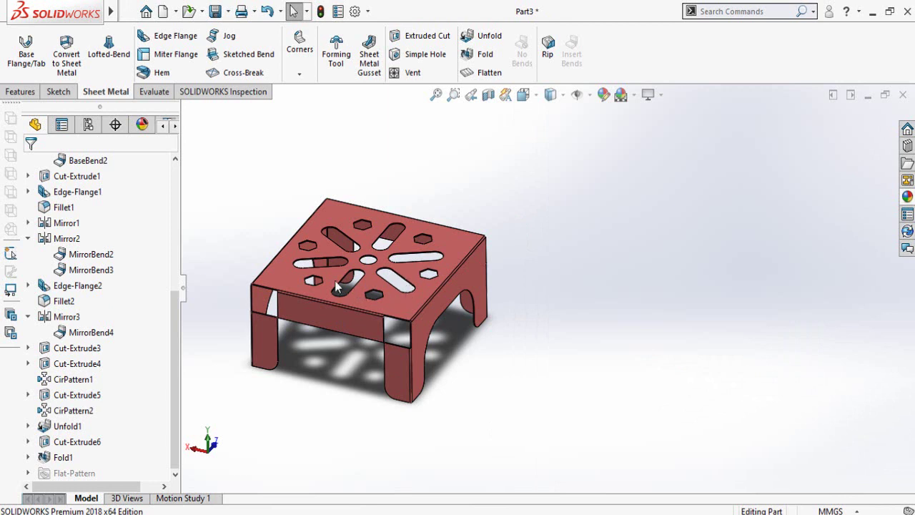
{"action": "middle_click_drag", "start_coordinate": [323, 279], "coordinate": [446, 283], "text": "ctrl"}
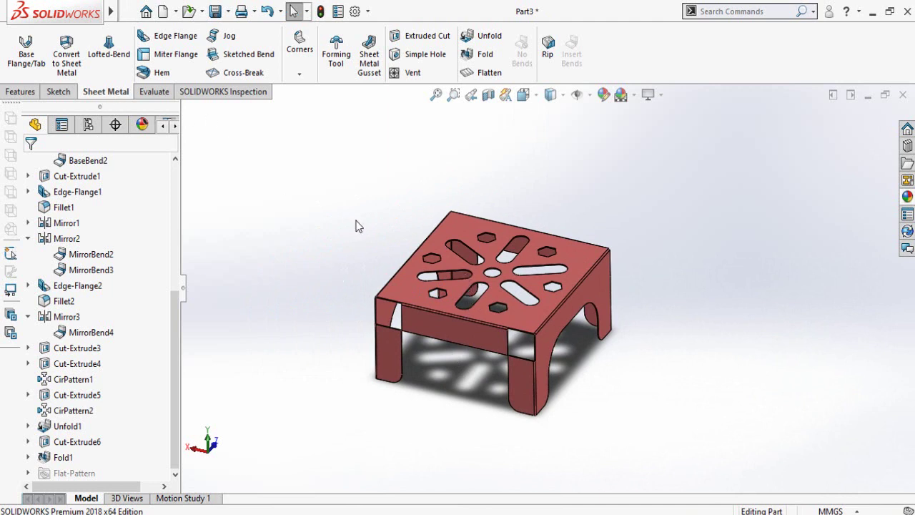
{"action": "scroll", "coordinate": [511, 337], "scroll_direction": "down", "scroll_amount": 5}
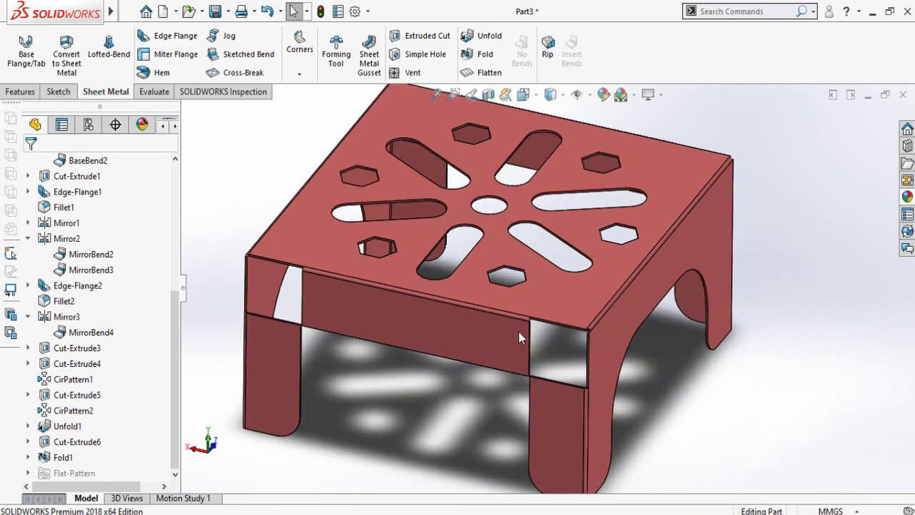
{"action": "scroll", "coordinate": [541, 338], "scroll_direction": "up", "scroll_amount": 2}
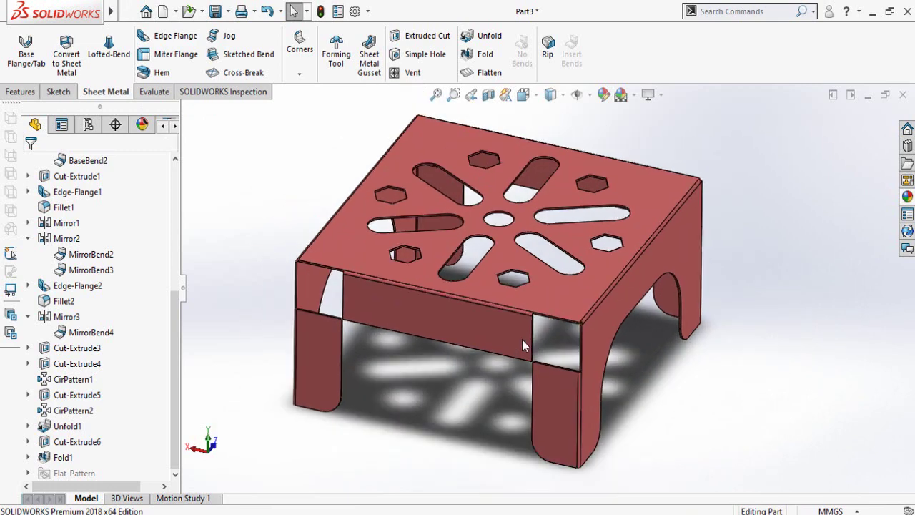
{"action": "mouse_move", "coordinate": [518, 329]}
{"action": "middle_mouse_down"}
{"action": "mouse_move", "coordinate": [525, 333]}
{"action": "mouse_move", "coordinate": [464, 232]}
{"action": "middle_mouse_up"}
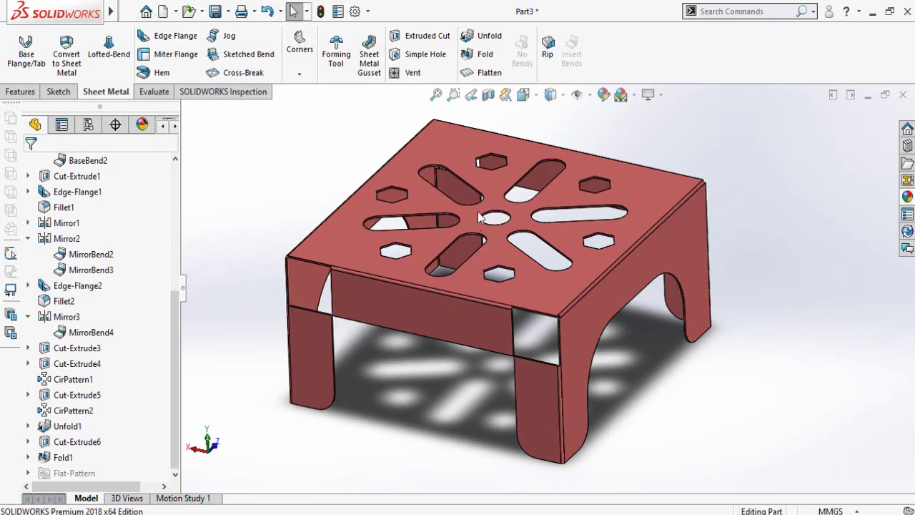
{"action": "left_click", "coordinate": [487, 73]}
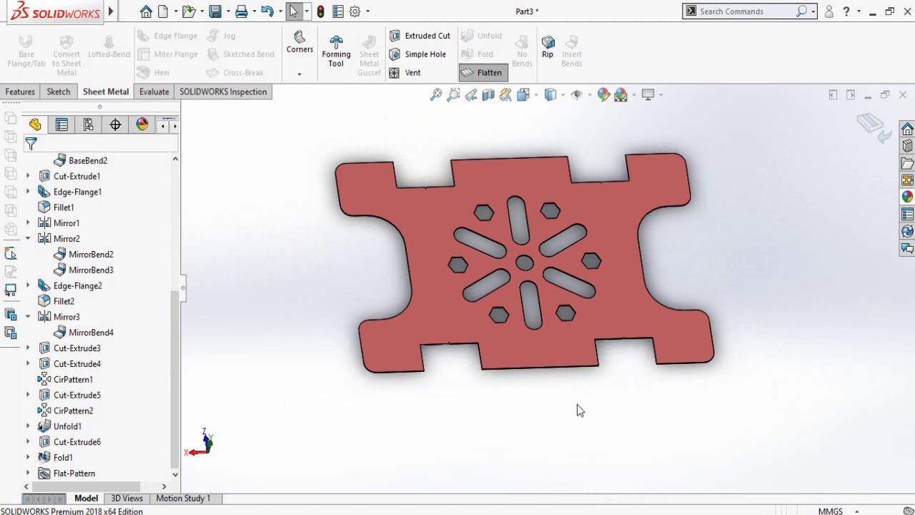
Orbit the flat pattern into a tilted view.
{"action": "mouse_move", "coordinate": [586, 398]}
{"action": "middle_mouse_down"}
{"action": "mouse_move", "coordinate": [550, 398]}
{"action": "mouse_move", "coordinate": [555, 353]}
{"action": "mouse_move", "coordinate": [548, 384]}
{"action": "middle_mouse_up"}
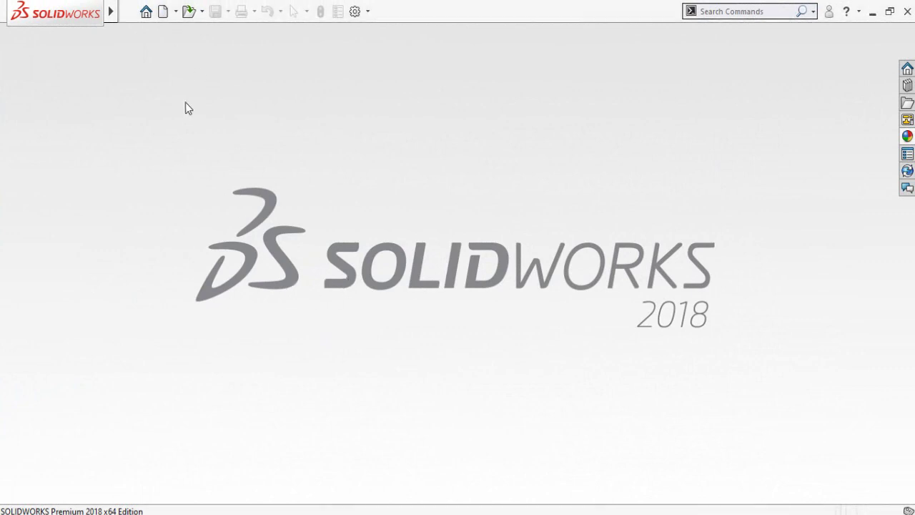
Create a new part and draw a three-line inverted U on the Front Plane.
{"action": "left_click", "coordinate": [163, 16]}
{"action": "double_click", "coordinate": [297, 223]}
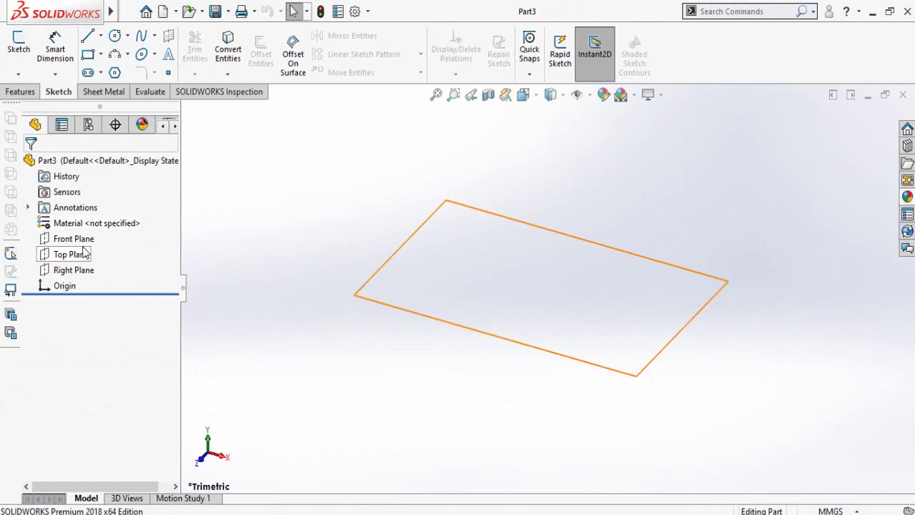
{"action": "left_click", "coordinate": [85, 241]}
{"action": "left_click", "coordinate": [91, 219]}
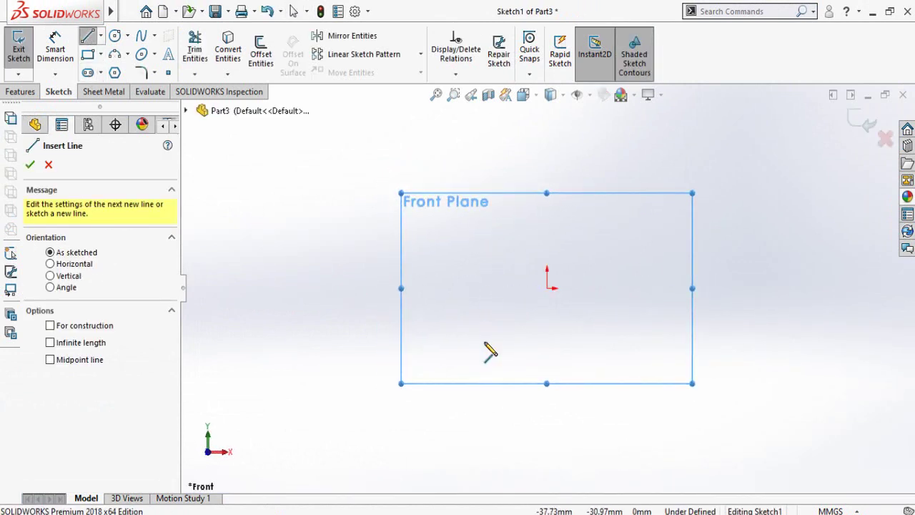
{"action": "left_click", "coordinate": [484, 341]}
{"action": "left_click", "coordinate": [483, 288]}
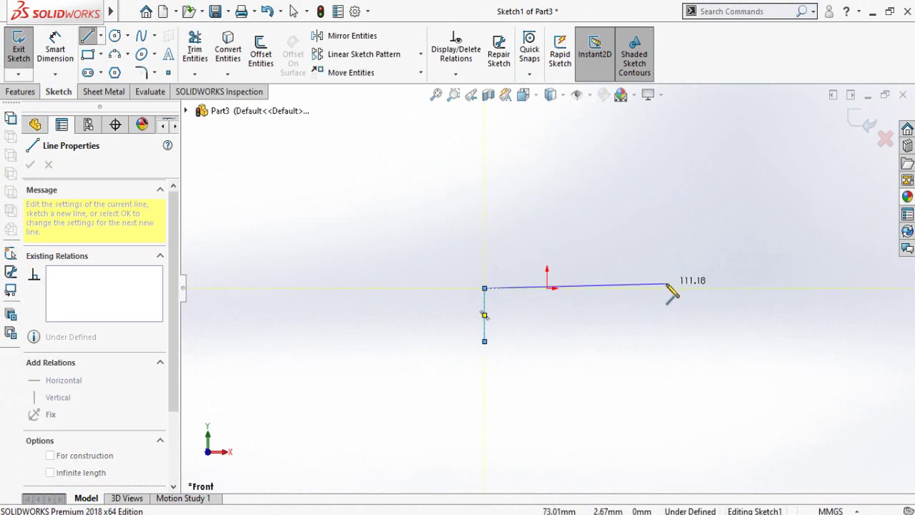
{"action": "left_click", "coordinate": [666, 284]}
{"action": "left_click", "coordinate": [666, 340]}
{"action": "key", "text": "Escape"}
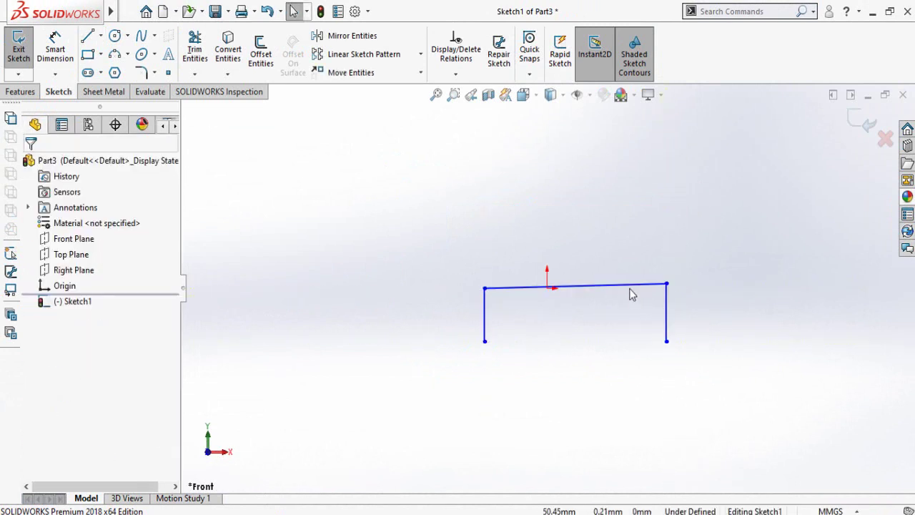
Make the top line horizontal and centred on the origin, and make both legs equal.
{"action": "left_click", "coordinate": [629, 289]}
{"action": "left_click", "coordinate": [666, 245]}
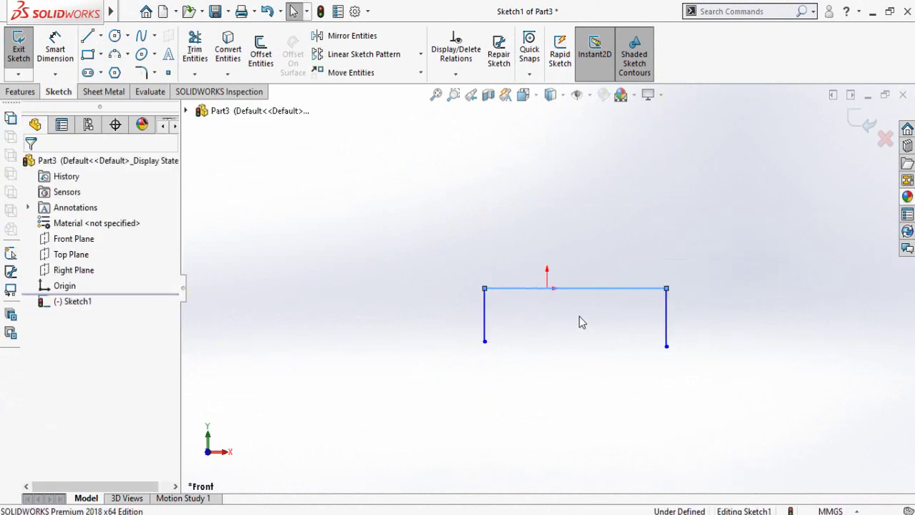
{"action": "left_click", "coordinate": [547, 288]}
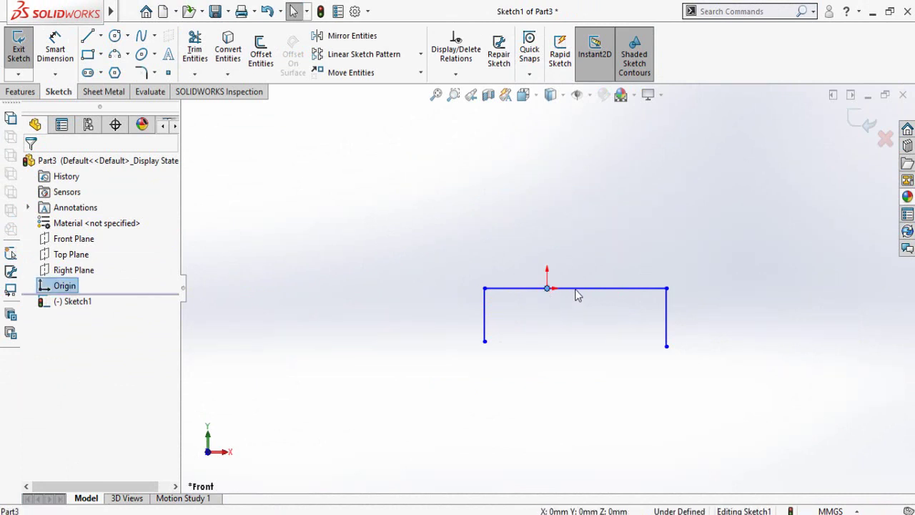
{"action": "left_click", "coordinate": [577, 293], "text": "ctrl"}
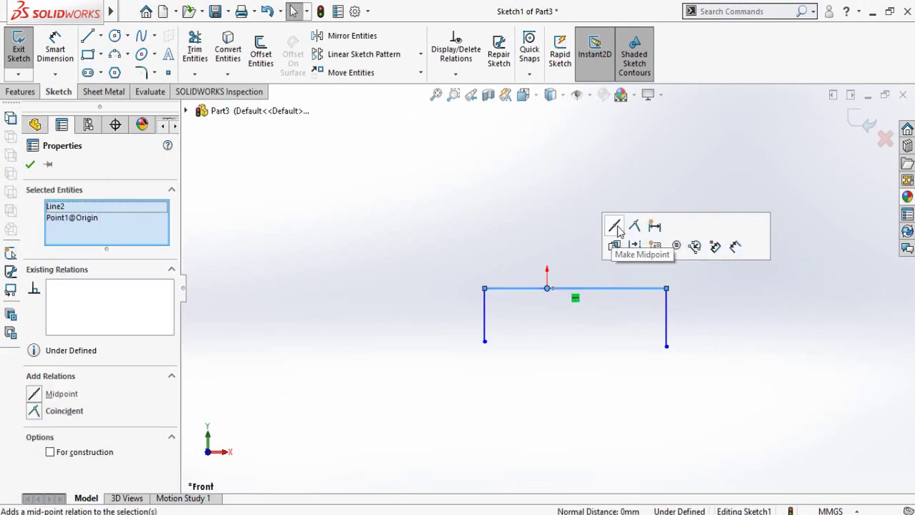
{"action": "left_click", "coordinate": [618, 229]}
{"action": "left_click", "coordinate": [561, 384]}
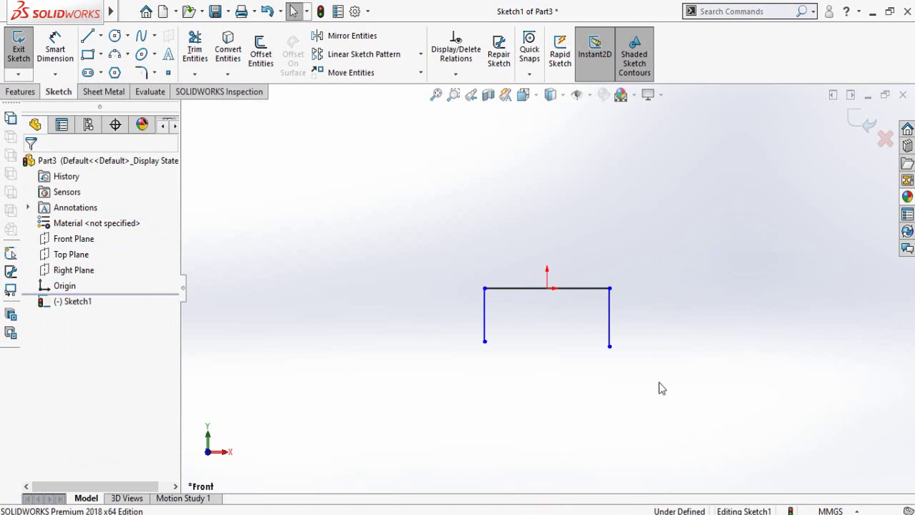
{"action": "left_click_drag", "start_coordinate": [526, 353], "coordinate": [437, 365]}
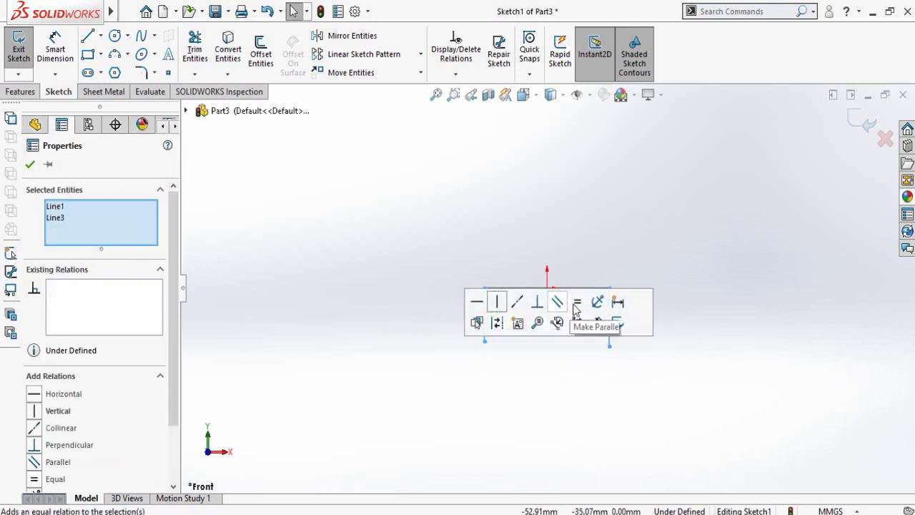
{"action": "left_click", "coordinate": [389, 296]}
{"action": "key", "text": "d"}
{"action": "left_click", "coordinate": [510, 288]}
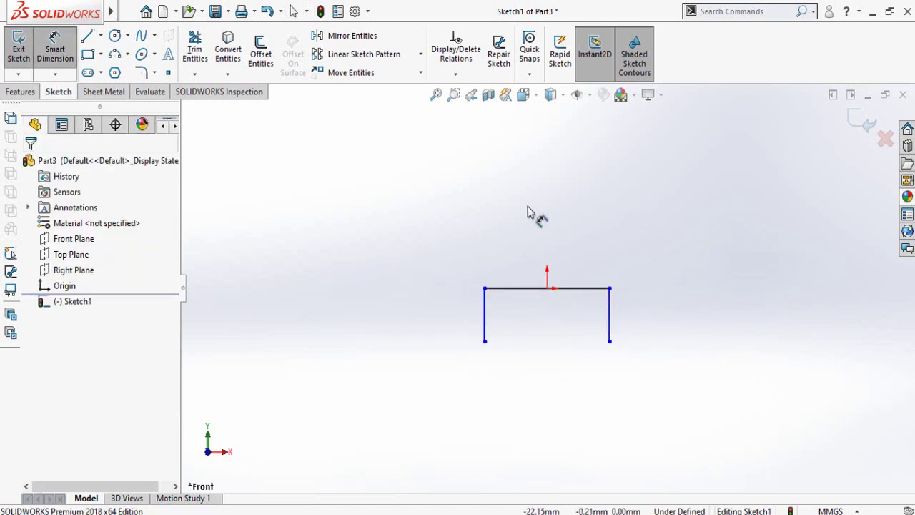
Dimension the U's top width to 304.80 mm and its left leg to 6in (152.40 mm).
{"action": "left_click", "coordinate": [528, 202]}
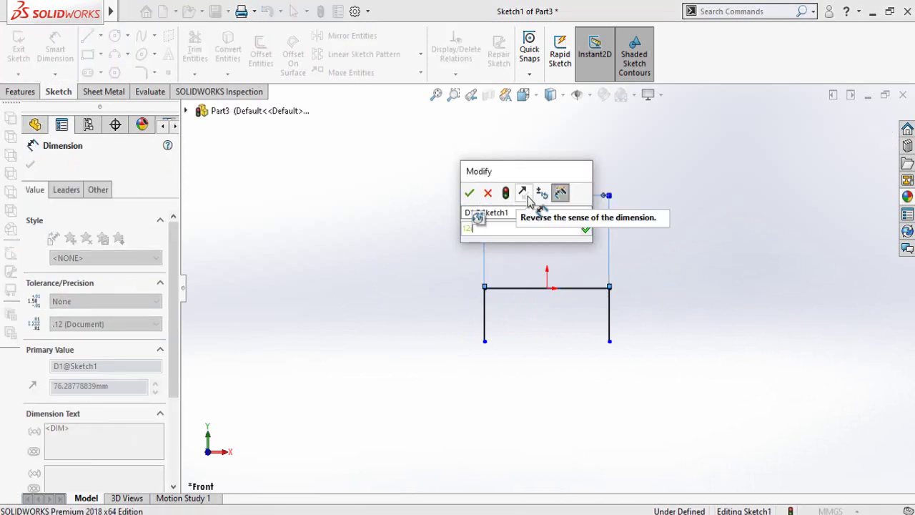
{"action": "key", "text": "Return"}
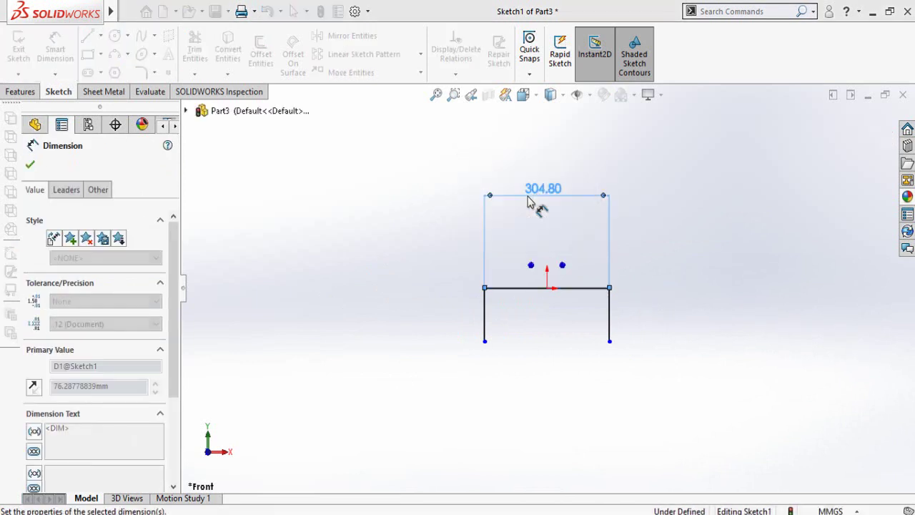
{"action": "left_click", "coordinate": [485, 325]}
{"action": "left_click", "coordinate": [432, 319]}
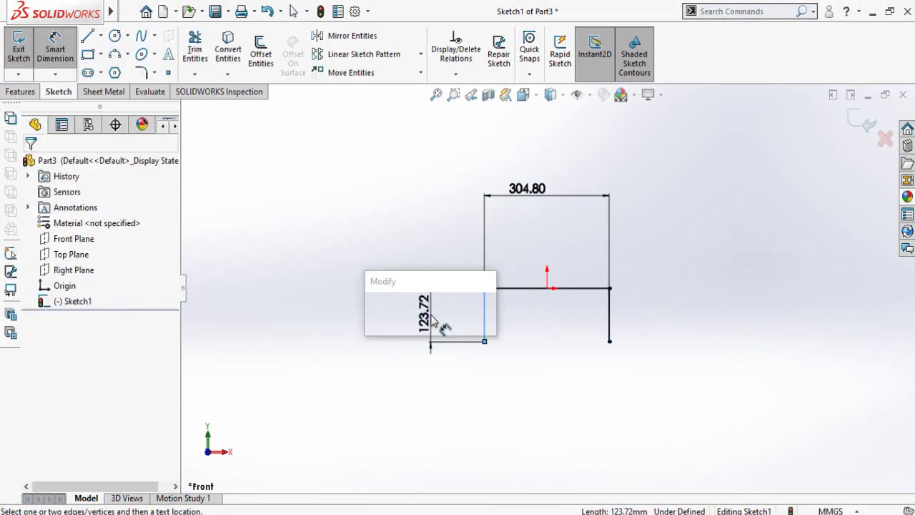
{"action": "type", "text": "6in"}
{"action": "key", "text": "Return"}
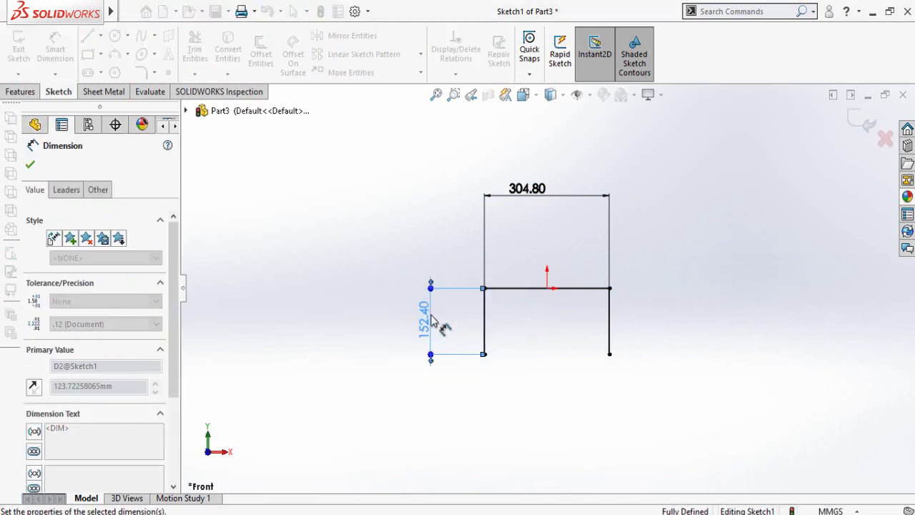
{"action": "key", "text": "Escape"}
{"action": "left_click", "coordinate": [103, 92]}
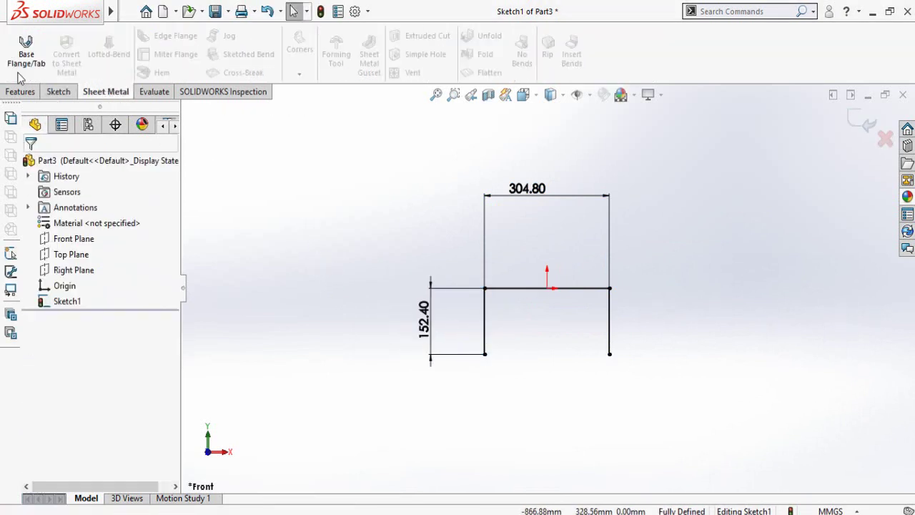
Create Base-Flange1 from the U sketch, 304.80 mm deep mid-plane with 1.60 mm sheet thickness.
{"action": "left_click", "coordinate": [26, 57]}
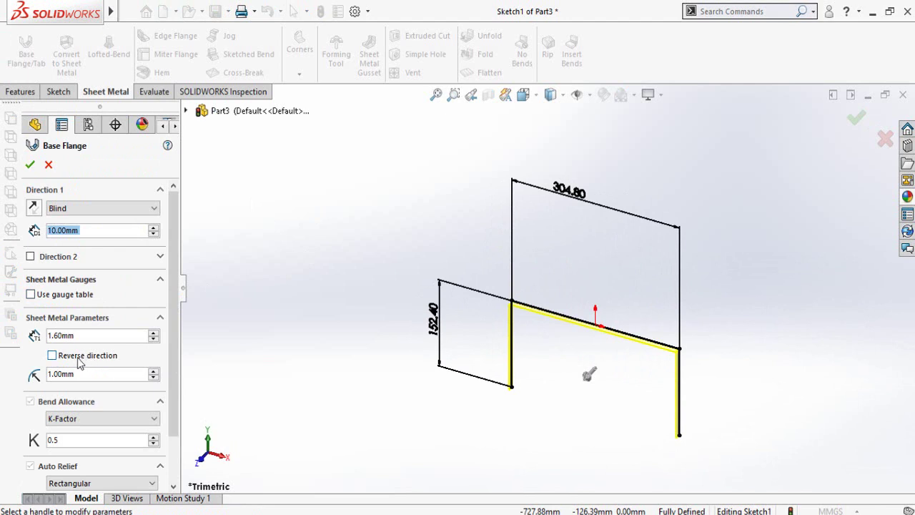
{"action": "scroll", "coordinate": [505, 314], "scroll_direction": "down", "scroll_amount": 2}
{"action": "scroll", "coordinate": [504, 310], "scroll_direction": "down", "scroll_amount": 3}
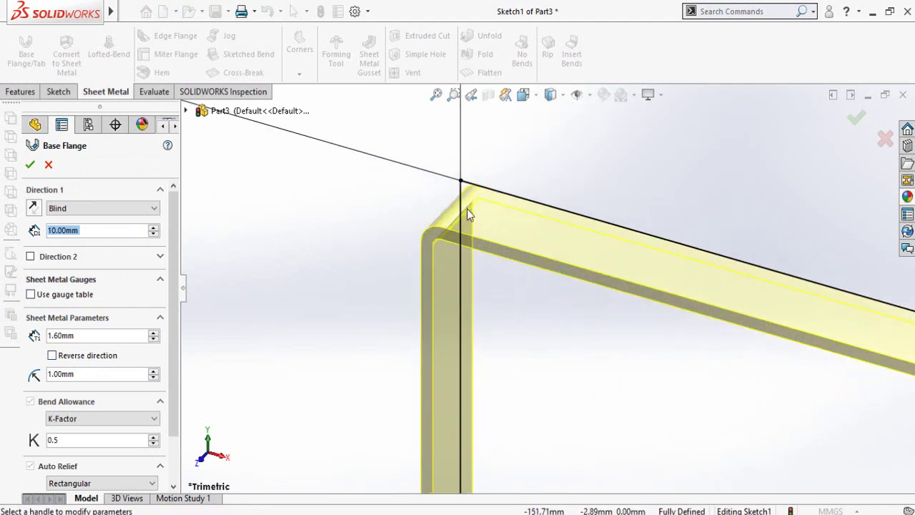
{"action": "left_click", "coordinate": [52, 355]}
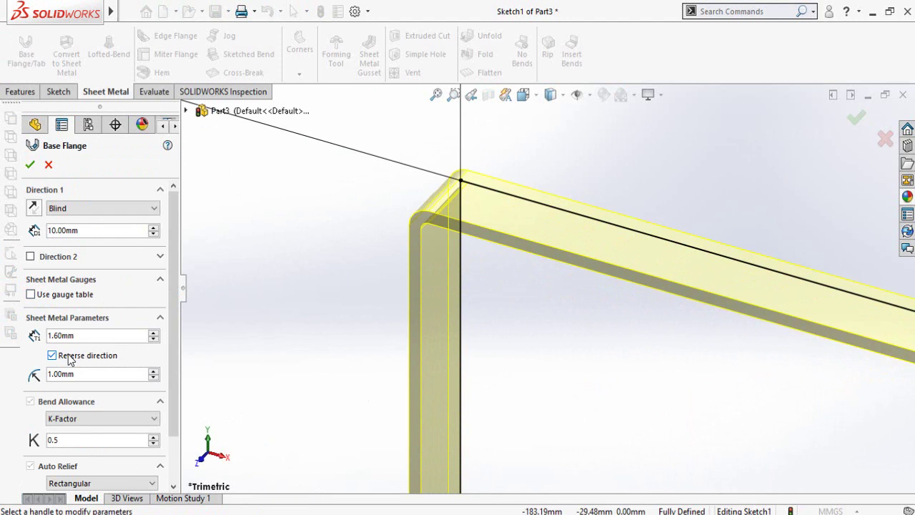
{"action": "left_click", "coordinate": [52, 355]}
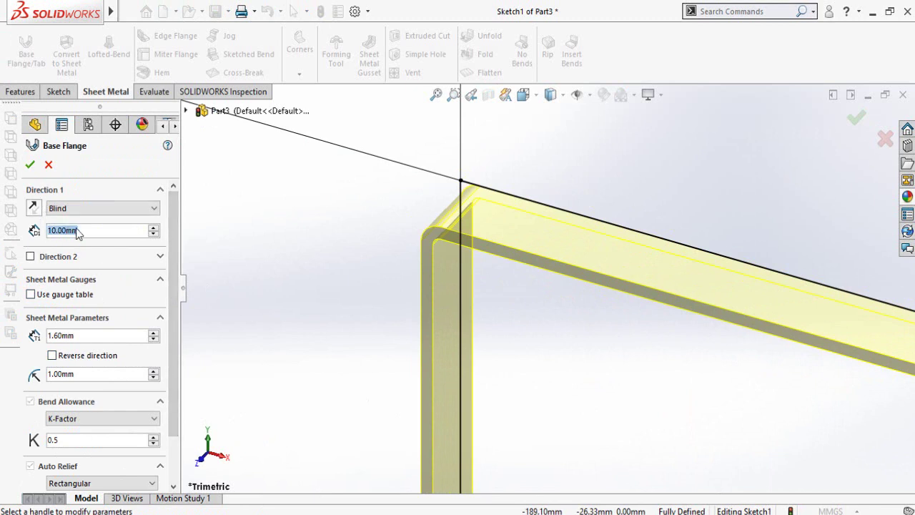
{"action": "scroll", "coordinate": [488, 313], "scroll_direction": "up", "scroll_amount": 5}
{"action": "scroll", "coordinate": [517, 310], "scroll_direction": "up", "scroll_amount": 3}
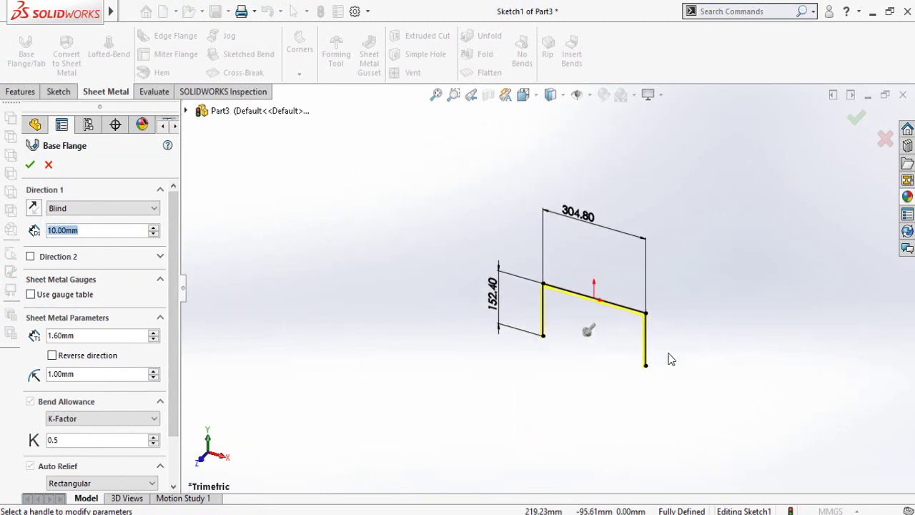
{"action": "type", "text": "1304.8"}
{"action": "key", "text": "Return"}
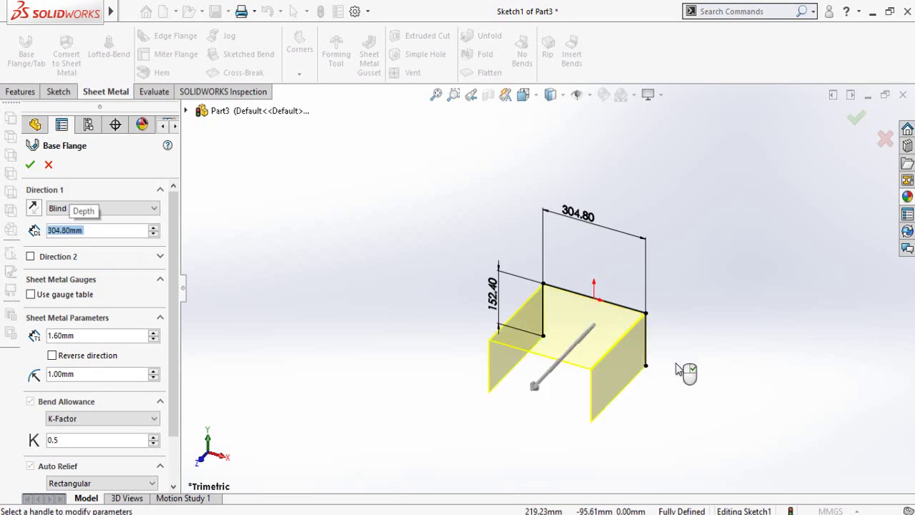
{"action": "left_click", "coordinate": [76, 211]}
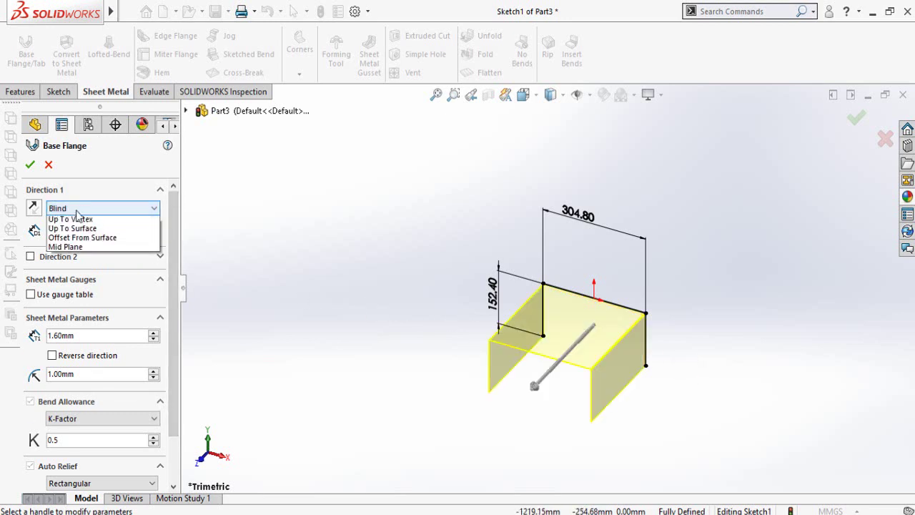
{"action": "left_click", "coordinate": [68, 259]}
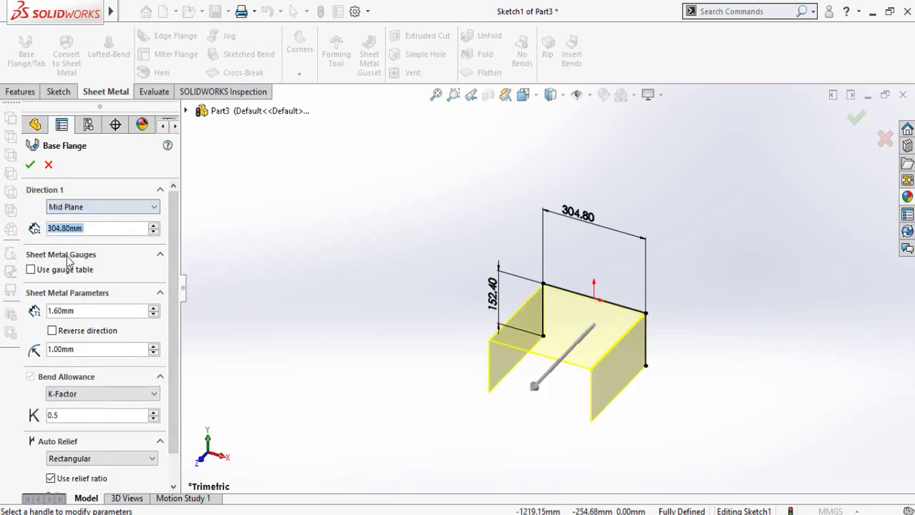
{"action": "left_click", "coordinate": [29, 166]}
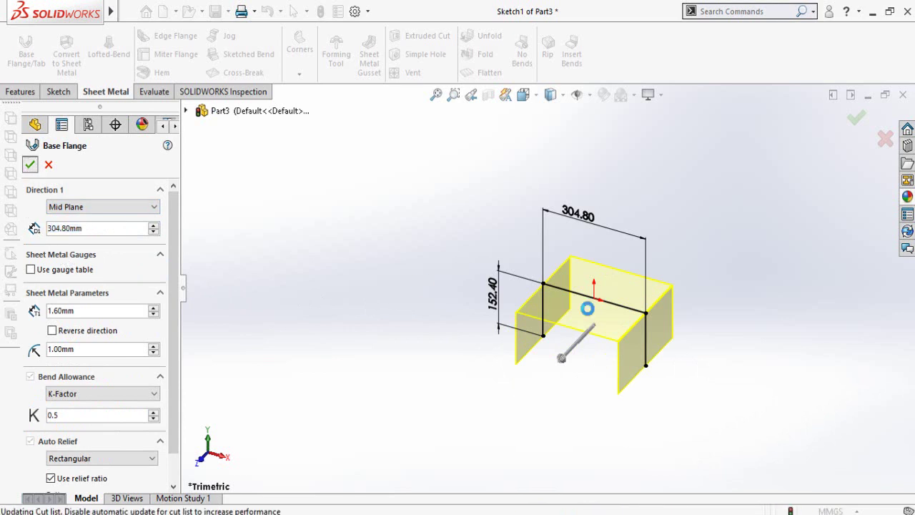
{"action": "mouse_move", "coordinate": [661, 409]}
{"action": "middle_mouse_down"}
{"action": "mouse_move", "coordinate": [612, 367]}
{"action": "mouse_move", "coordinate": [619, 382]}
{"action": "middle_mouse_up"}
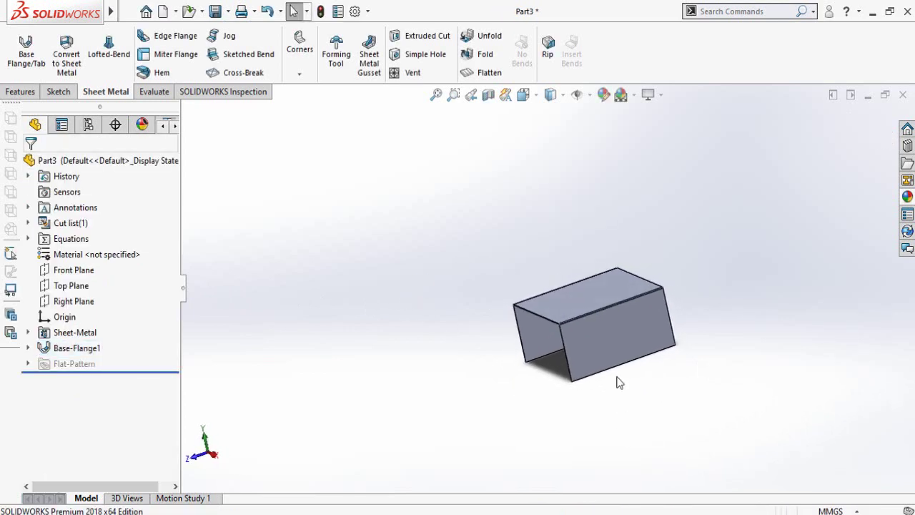
Sketch on the side wall viewed normal-to, drawing a corner rectangle up from its bottom edge.
{"action": "left_click", "coordinate": [604, 347]}
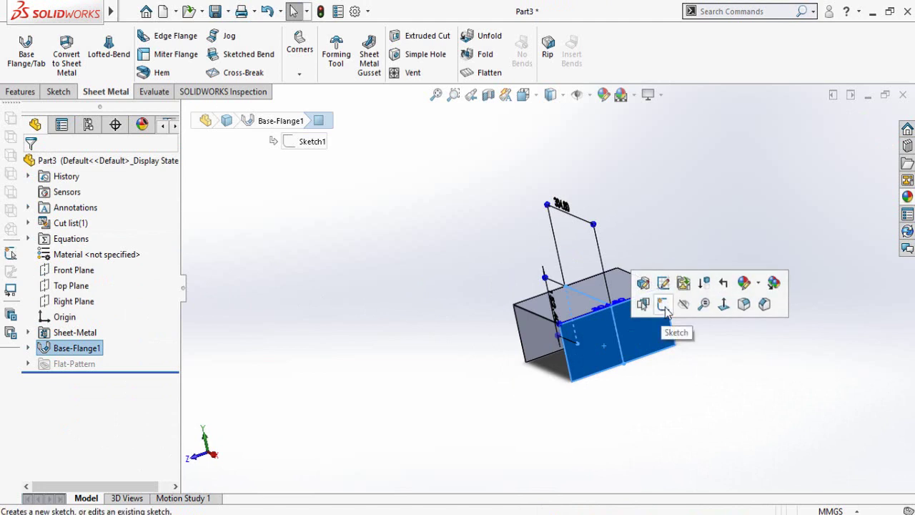
{"action": "left_click", "coordinate": [659, 303]}
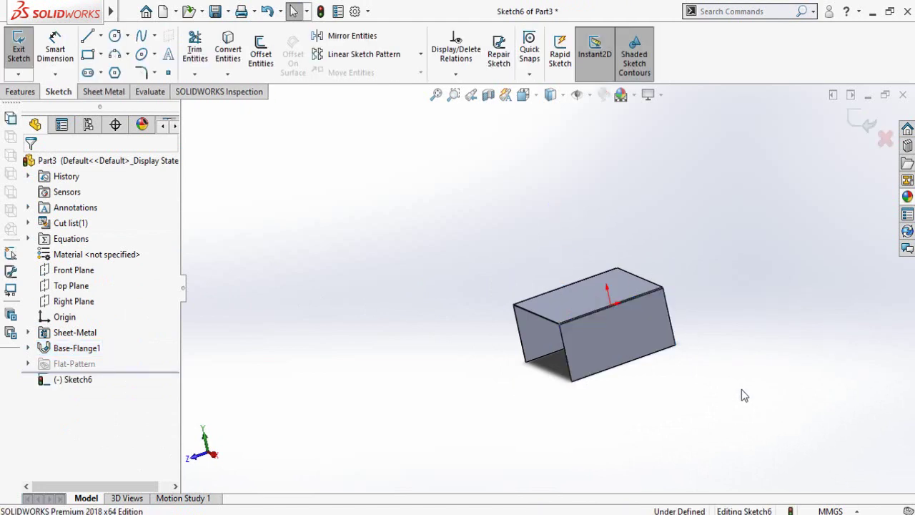
{"action": "key", "text": "ctrl+8"}
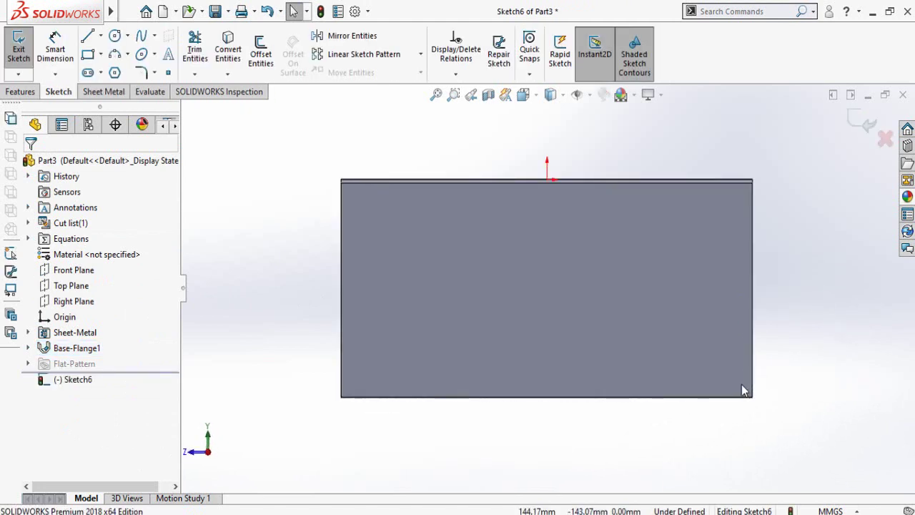
{"action": "scroll", "coordinate": [743, 390], "scroll_direction": "up", "scroll_amount": 3}
{"action": "scroll", "coordinate": [713, 376], "scroll_direction": "up", "scroll_amount": 2}
{"action": "scroll", "coordinate": [686, 275], "scroll_direction": "down", "scroll_amount": 2}
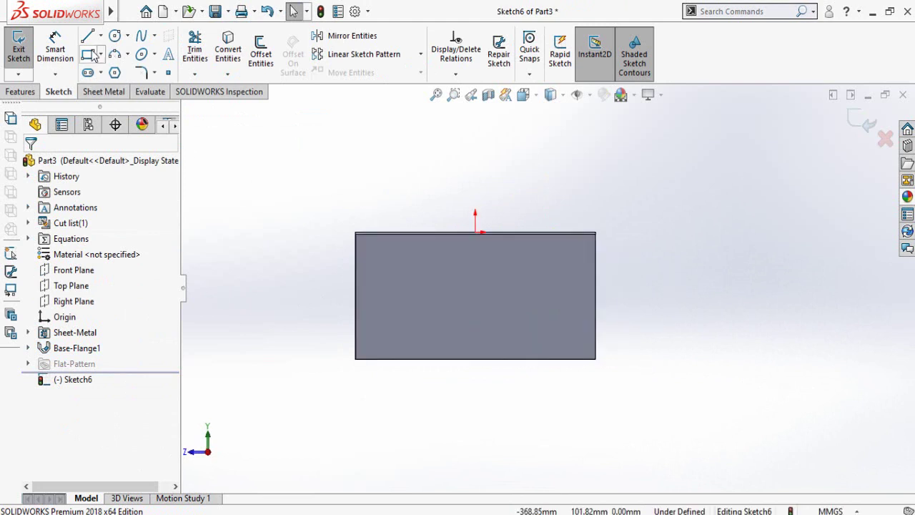
{"action": "left_click", "coordinate": [87, 55]}
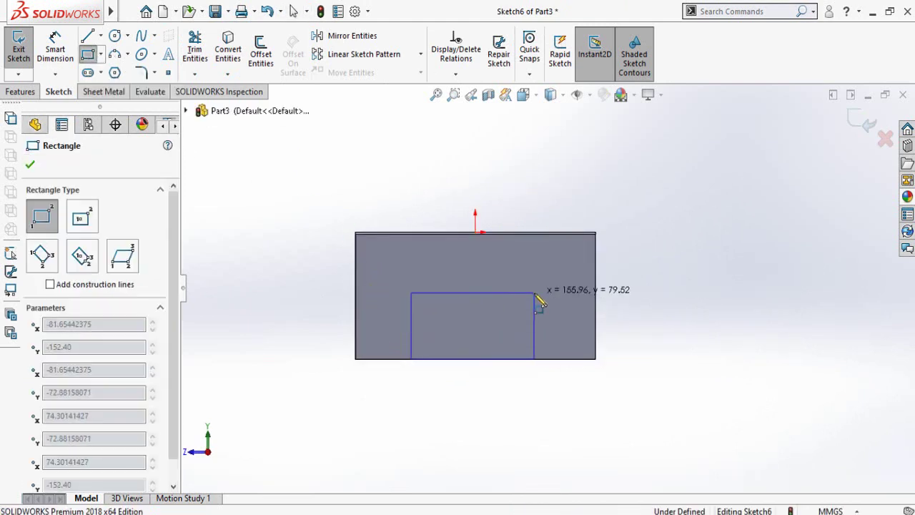
{"action": "left_click_drag", "start_coordinate": [412, 358], "coordinate": [535, 293]}
{"action": "key", "text": "Escape"}
Add a vertical centerline from the origin to the rectangle's top edge.
{"action": "left_click", "coordinate": [100, 35]}
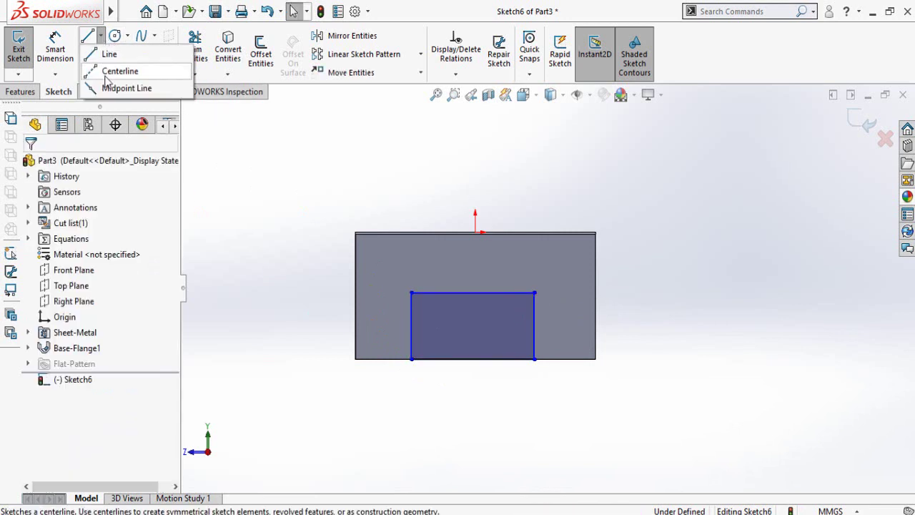
{"action": "left_click", "coordinate": [125, 70]}
{"action": "scroll", "coordinate": [514, 236], "scroll_direction": "down", "scroll_amount": 3}
{"action": "left_click", "coordinate": [516, 220]}
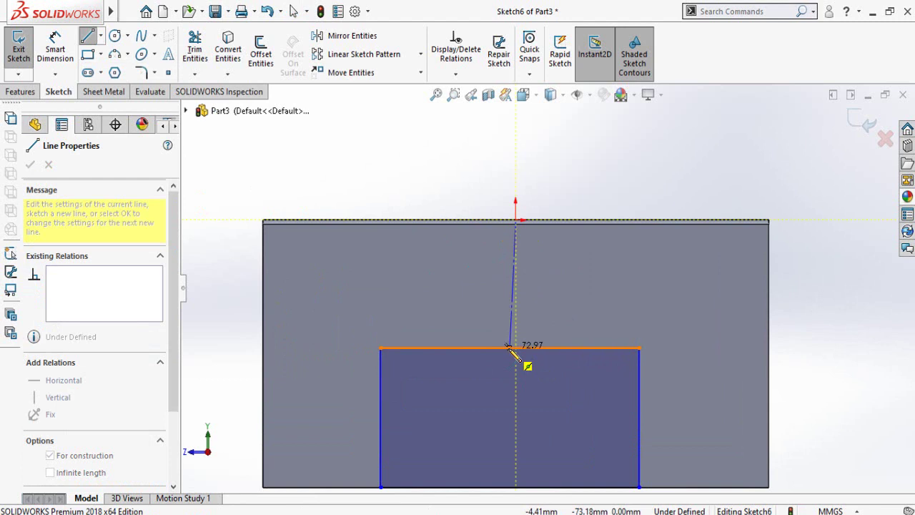
{"action": "left_click", "coordinate": [508, 347]}
{"action": "key", "text": "Escape"}
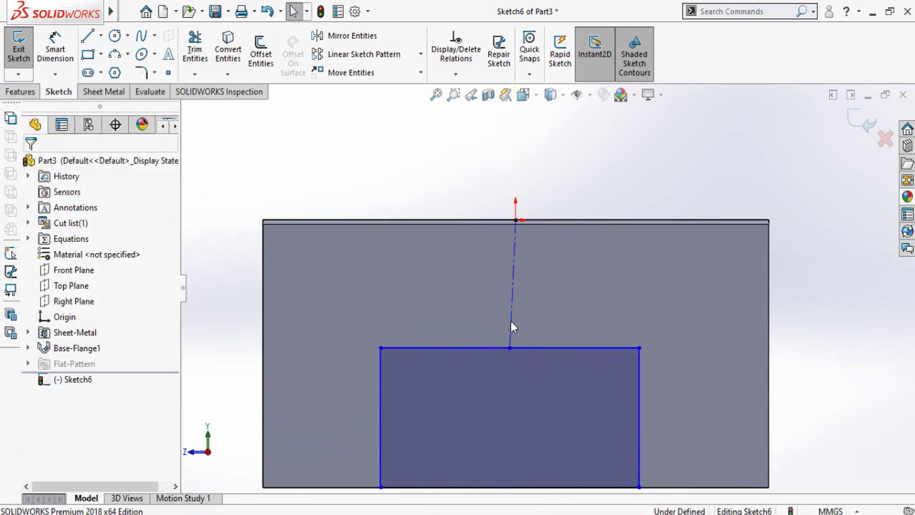
{"action": "left_click", "coordinate": [512, 327]}
{"action": "left_click", "coordinate": [565, 265]}
{"action": "scroll", "coordinate": [547, 284], "scroll_direction": "up", "scroll_amount": 1}
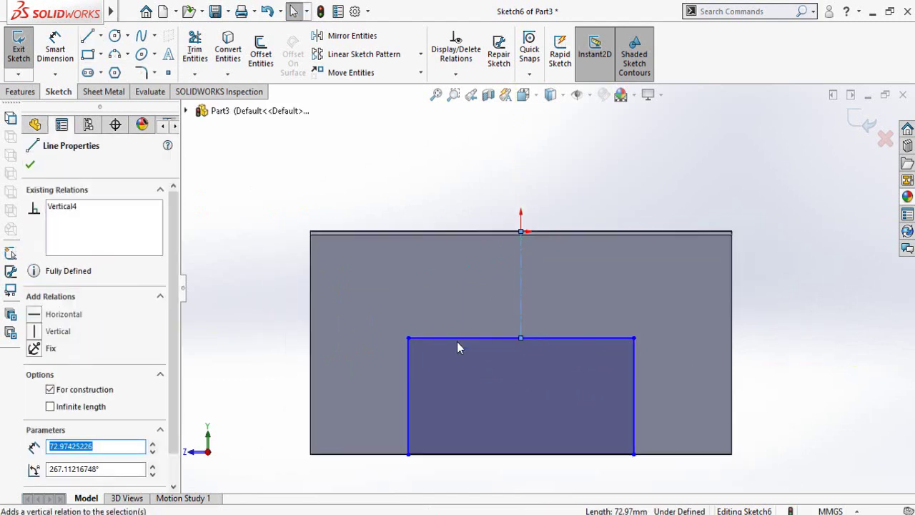
{"action": "scroll", "coordinate": [458, 348], "scroll_direction": "up", "scroll_amount": 3}
{"action": "left_click", "coordinate": [351, 412]}
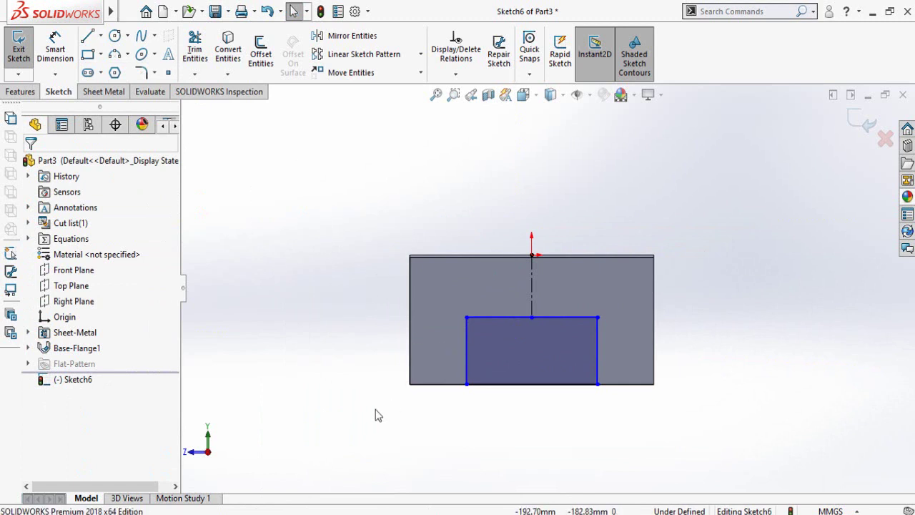
Dimension the rectangle 2in (50.80 mm) in from the wall's left edge and top edge.
{"action": "key", "text": "d"}
{"action": "scroll", "coordinate": [471, 357], "scroll_direction": "down", "scroll_amount": 3}
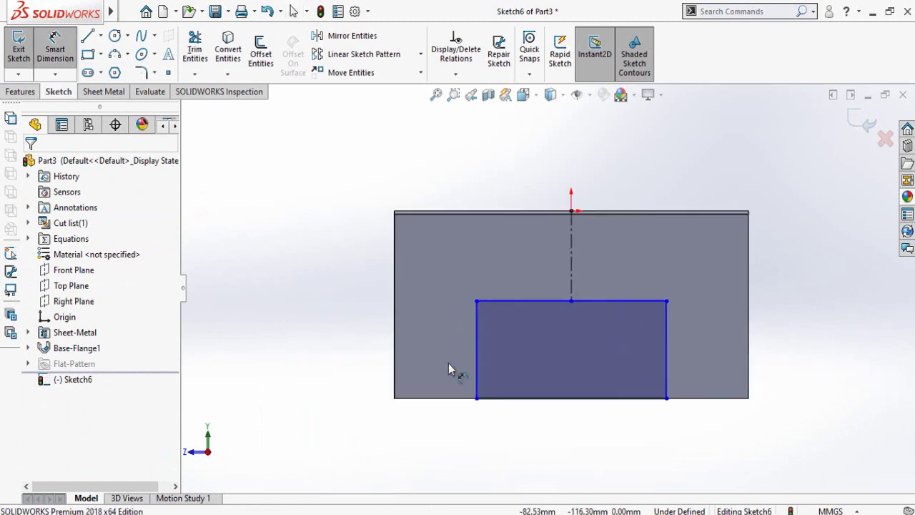
{"action": "left_click", "coordinate": [476, 368]}
{"action": "left_click", "coordinate": [394, 357]}
{"action": "left_click", "coordinate": [422, 433]}
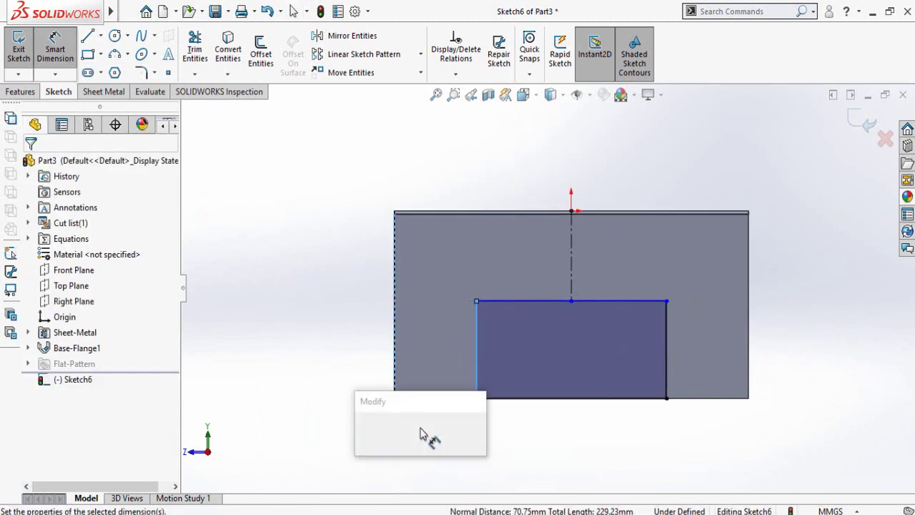
{"action": "type", "text": "2in"}
{"action": "key", "text": "Return"}
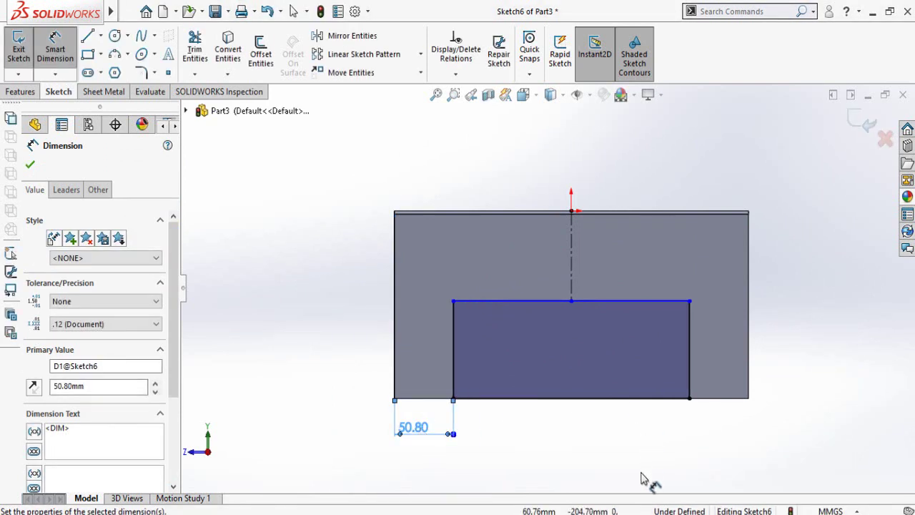
{"action": "left_click", "coordinate": [641, 479]}
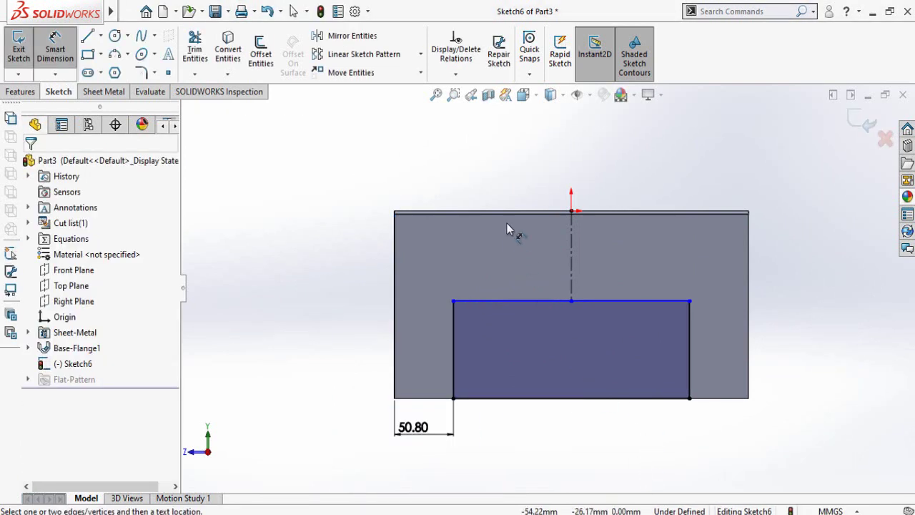
{"action": "left_click", "coordinate": [514, 302]}
{"action": "left_click", "coordinate": [428, 212]}
{"action": "left_click", "coordinate": [336, 267]}
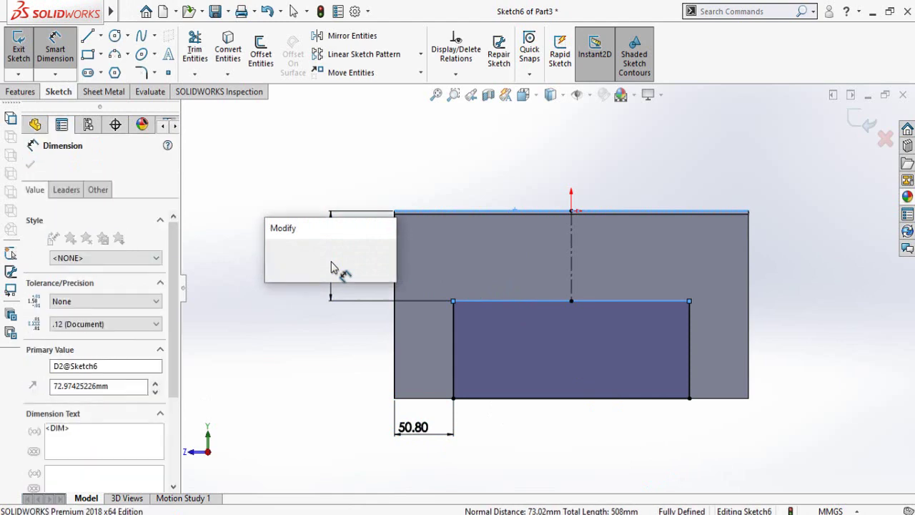
{"action": "type", "text": "2in"}
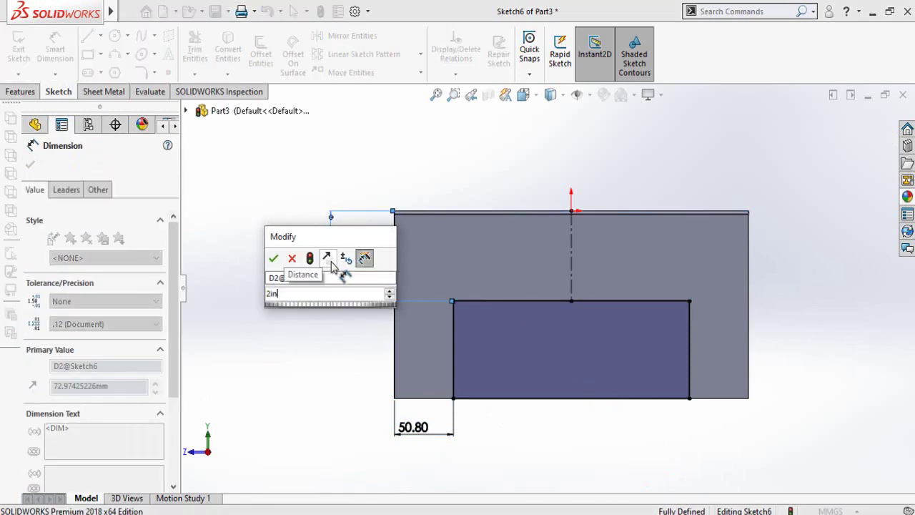
{"action": "key", "text": "Return"}
Round the rectangle's upper-right and upper-left corners with R60 sketch fillets.
{"action": "left_click", "coordinate": [141, 74]}
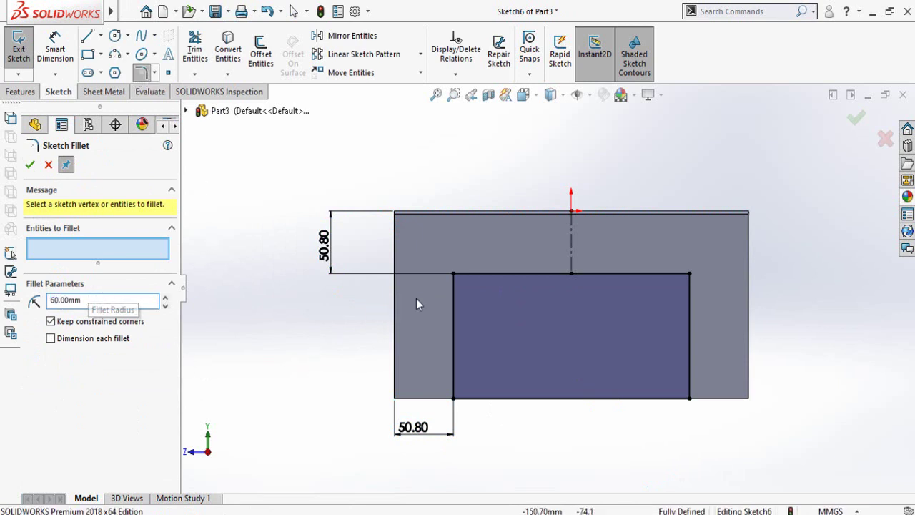
{"action": "left_click", "coordinate": [689, 274]}
{"action": "left_click", "coordinate": [496, 277]}
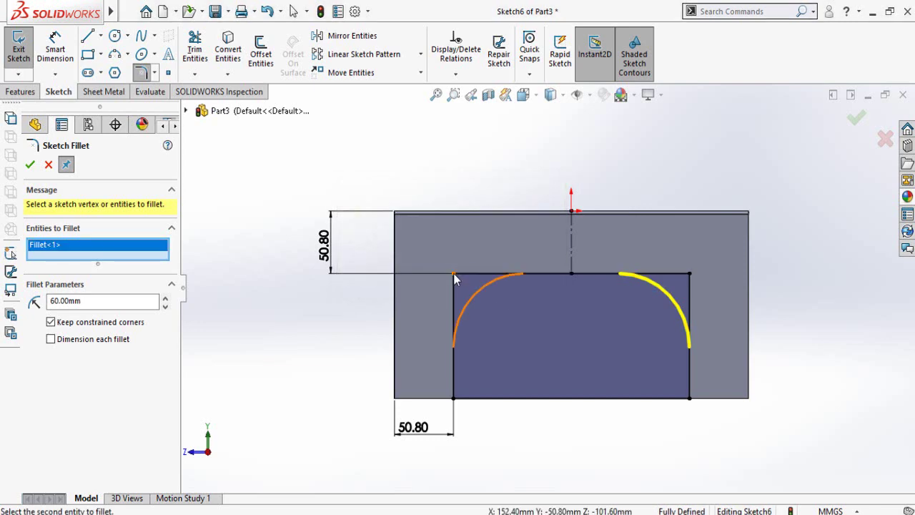
{"action": "left_click", "coordinate": [453, 273]}
{"action": "left_click", "coordinate": [493, 275]}
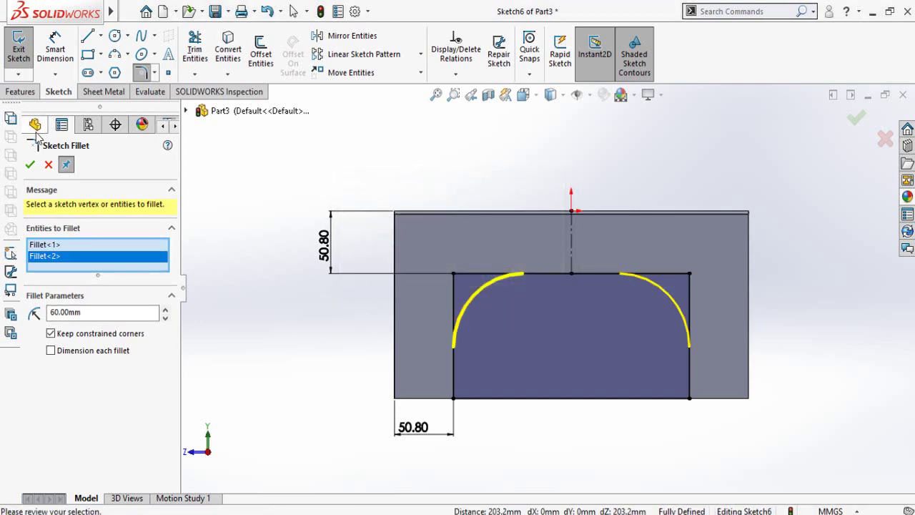
{"action": "left_click", "coordinate": [30, 164]}
{"action": "left_click", "coordinate": [30, 164]}
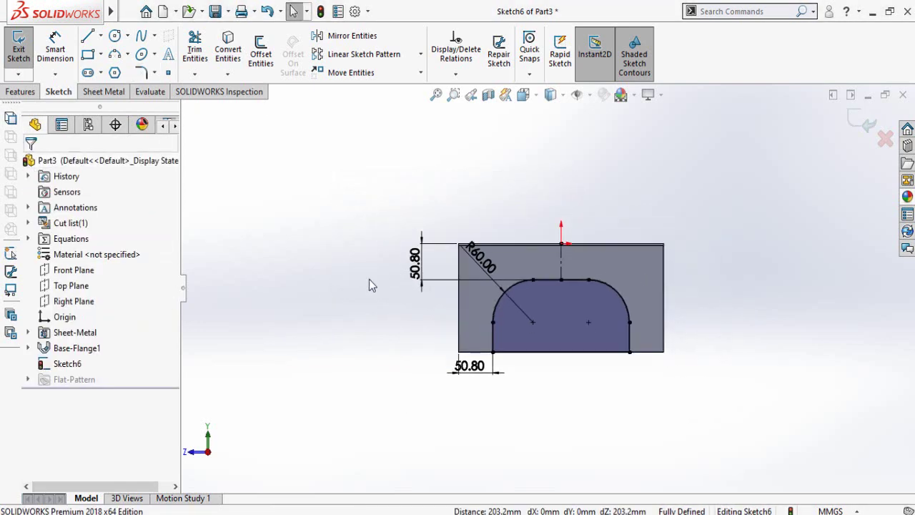
Extrude-cut the arch profile 449 mm deep through both side walls.
{"action": "middle_click_drag", "start_coordinate": [369, 284], "coordinate": [396, 291]}
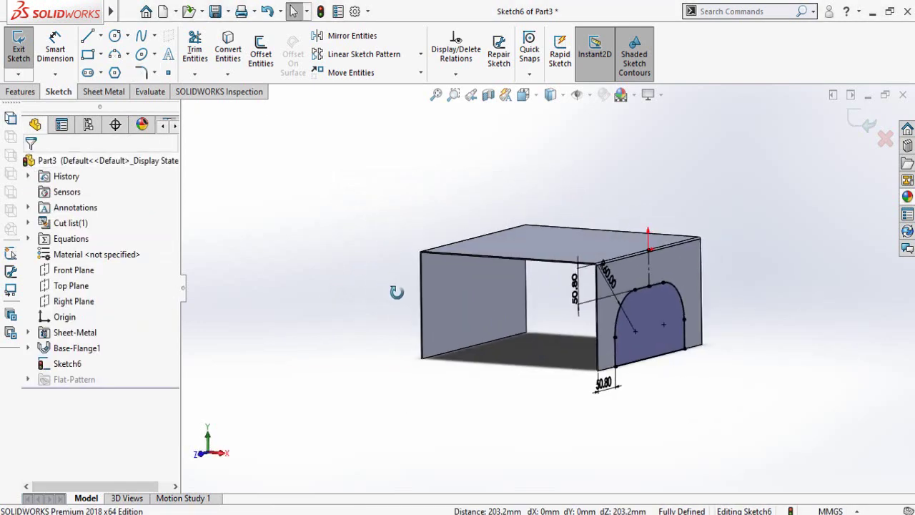
{"action": "left_click", "coordinate": [22, 92]}
{"action": "left_click", "coordinate": [198, 57]}
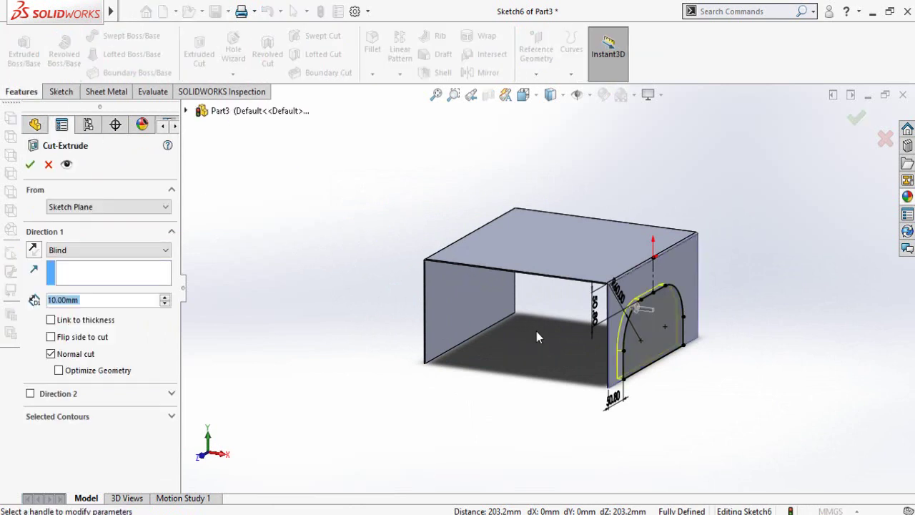
{"action": "left_click_drag", "start_coordinate": [634, 315], "coordinate": [381, 296]}
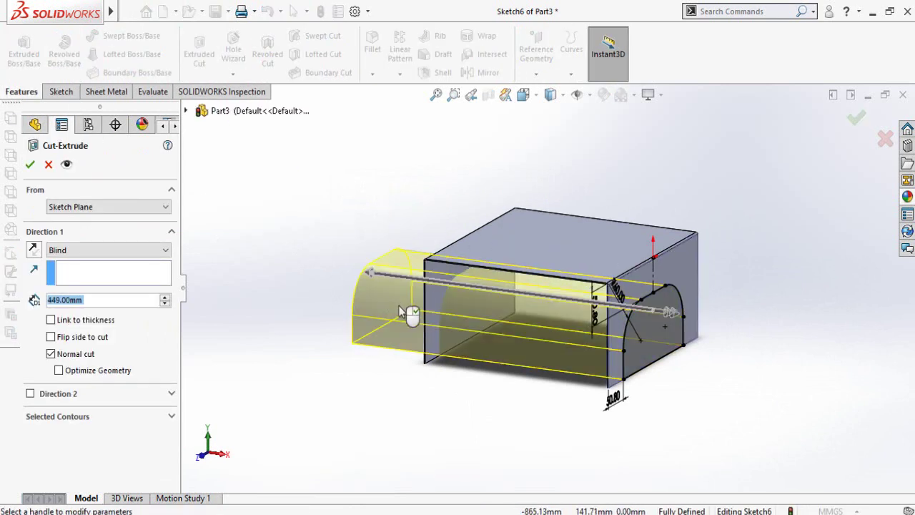
{"action": "left_click", "coordinate": [30, 164]}
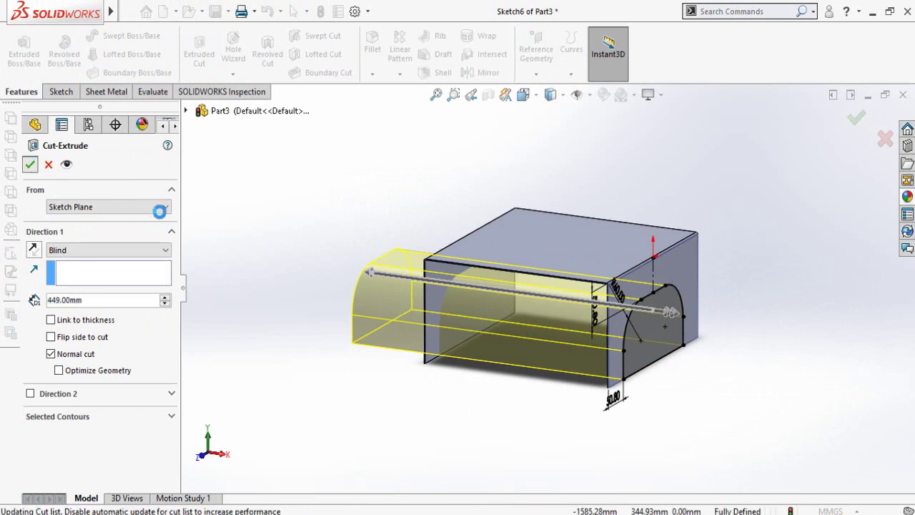
{"action": "left_click", "coordinate": [383, 177]}
{"action": "scroll", "coordinate": [518, 354], "scroll_direction": "up", "scroll_amount": 2}
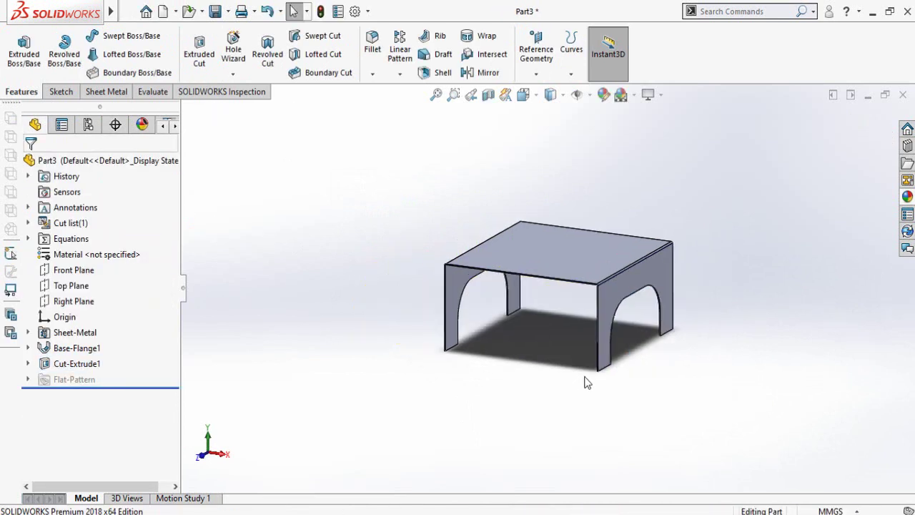
{"action": "mouse_move", "coordinate": [590, 392]}
{"action": "middle_mouse_down"}
{"action": "mouse_move", "coordinate": [557, 398]}
{"action": "mouse_move", "coordinate": [545, 386]}
{"action": "middle_mouse_up"}
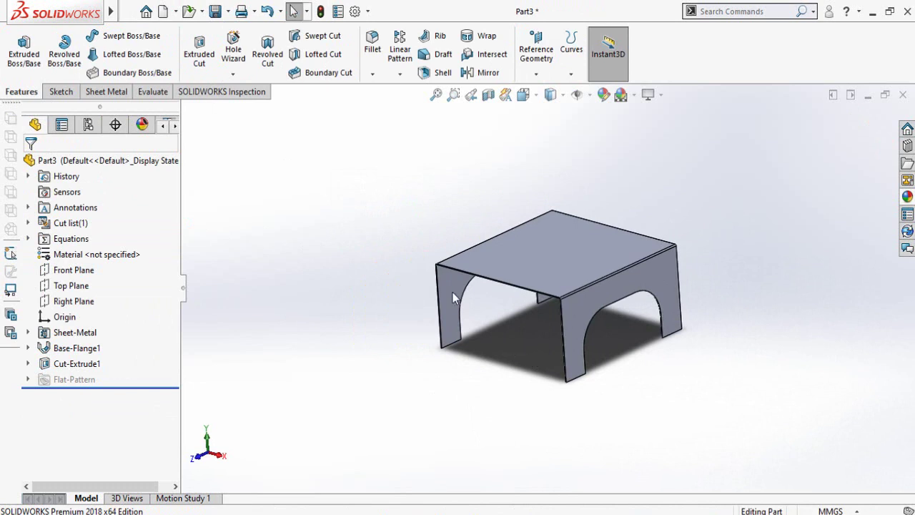
Start an edge flange on the front vertical leg edge with 50.8 mm length.
{"action": "left_click", "coordinate": [105, 91]}
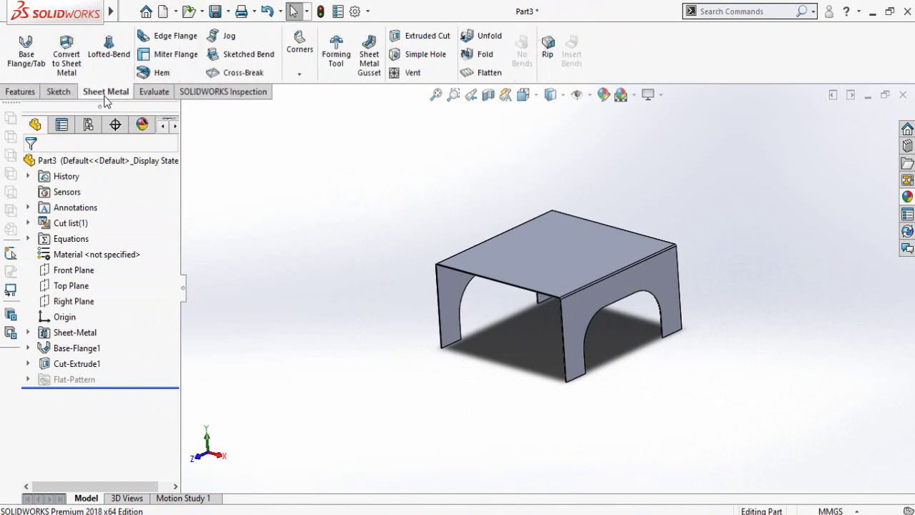
{"action": "left_click", "coordinate": [159, 41]}
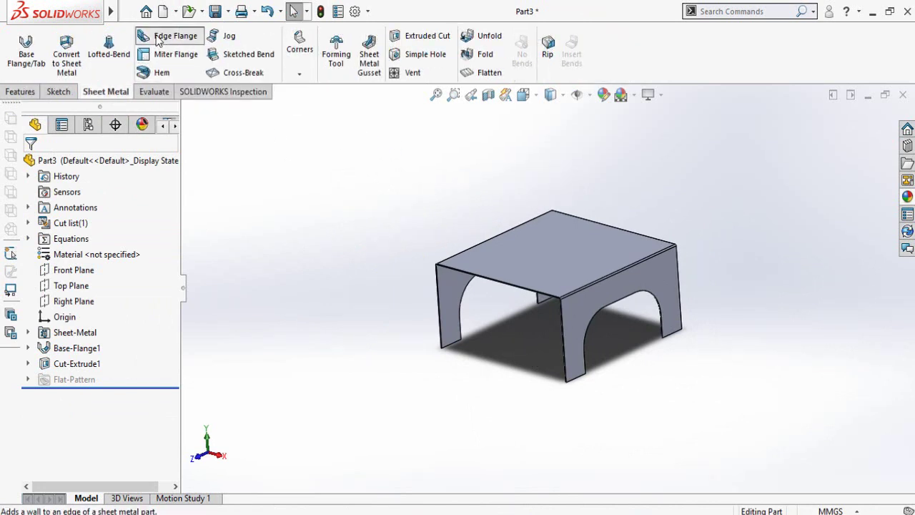
{"action": "scroll", "coordinate": [601, 371], "scroll_direction": "down", "scroll_amount": 3}
{"action": "scroll", "coordinate": [600, 371], "scroll_direction": "down", "scroll_amount": 2}
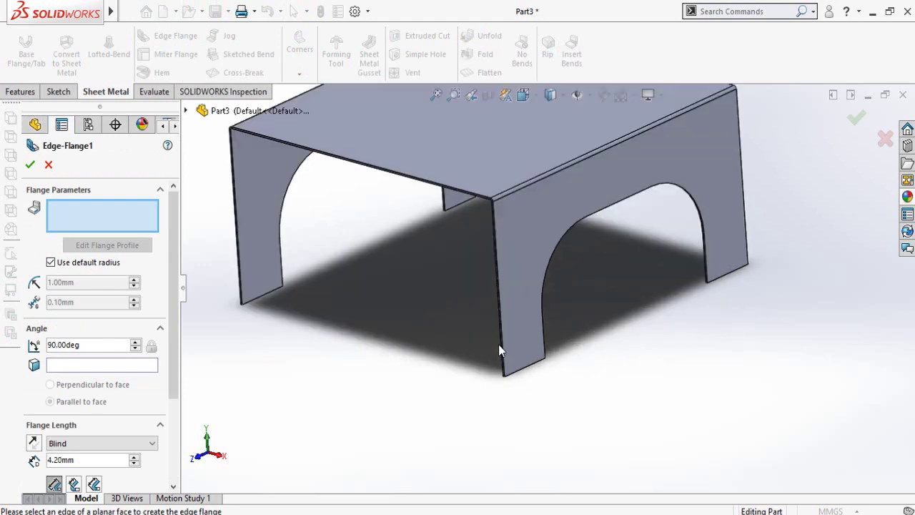
{"action": "left_click", "coordinate": [501, 344]}
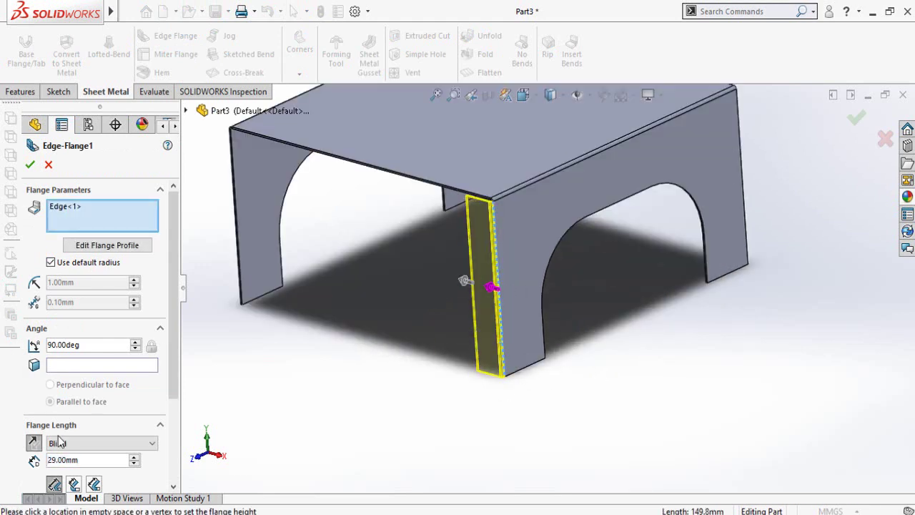
{"action": "left_click", "coordinate": [53, 458]}
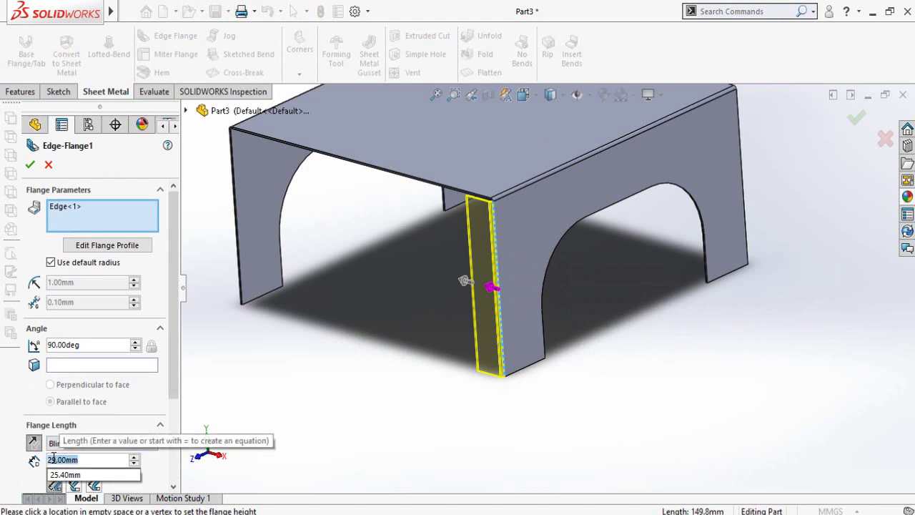
{"action": "type", "text": "50.8"}
{"action": "key", "text": "Return"}
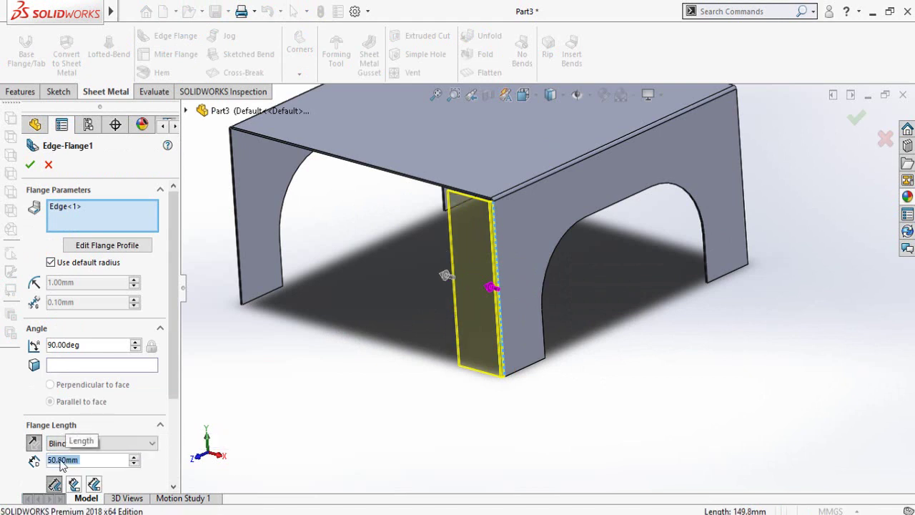
Set the flange position to Bend Outside and finish Edge-Flange1.
{"action": "scroll", "coordinate": [500, 204], "scroll_direction": "down", "scroll_amount": 2}
{"action": "scroll", "coordinate": [509, 268], "scroll_direction": "down", "scroll_amount": 3}
{"action": "scroll", "coordinate": [491, 252], "scroll_direction": "down", "scroll_amount": 2}
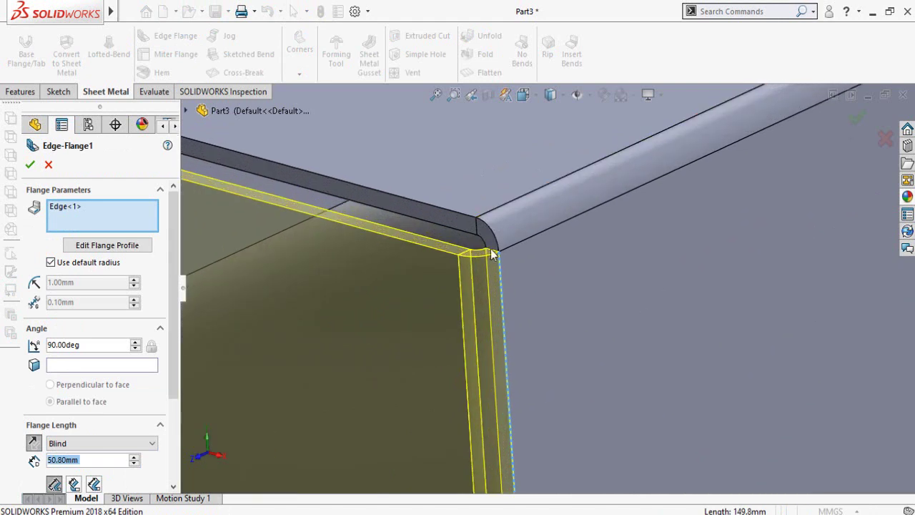
{"action": "scroll", "coordinate": [504, 261], "scroll_direction": "down", "scroll_amount": 1}
{"action": "scroll", "coordinate": [493, 225], "scroll_direction": "down", "scroll_amount": 1}
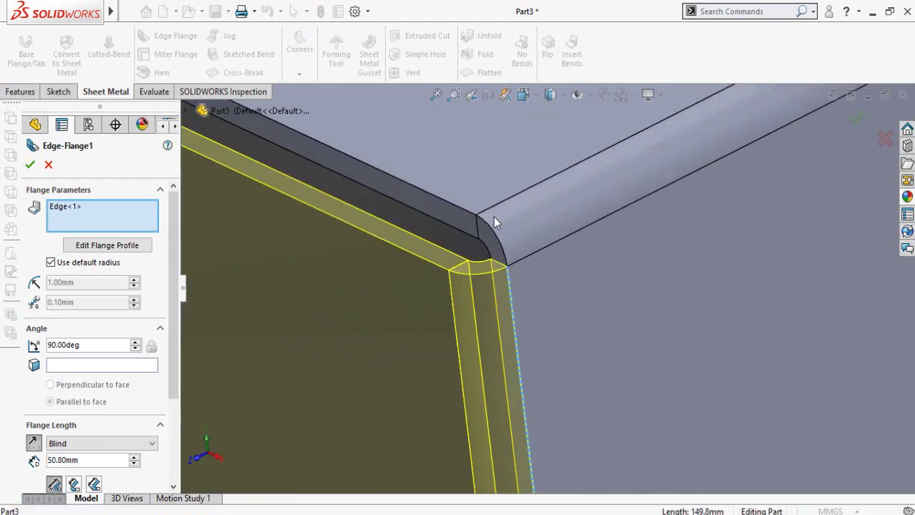
{"action": "scroll", "coordinate": [465, 240], "scroll_direction": "down", "scroll_amount": 1}
{"action": "left_click_drag", "start_coordinate": [172, 265], "coordinate": [175, 352]}
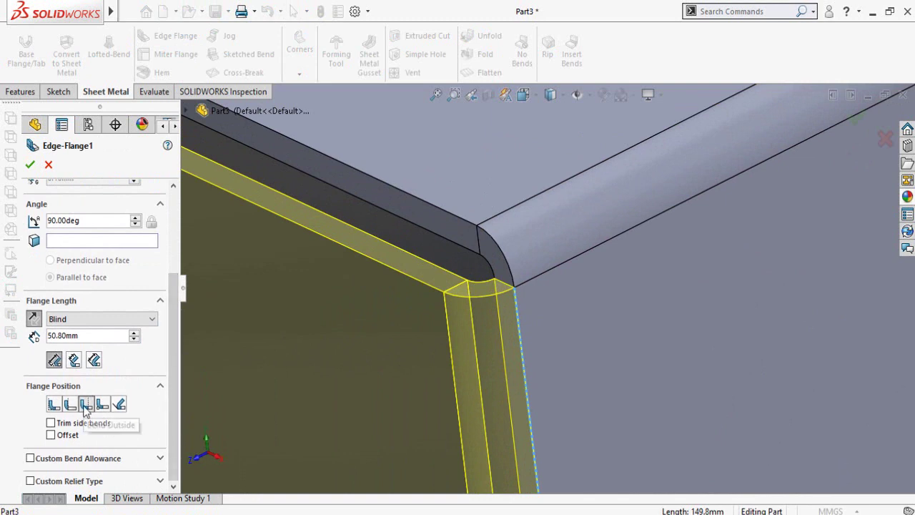
{"action": "left_click", "coordinate": [54, 405]}
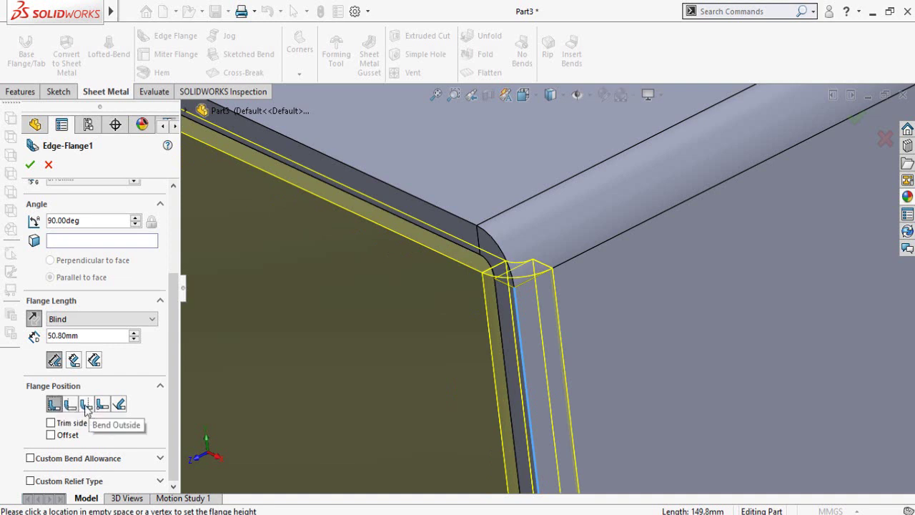
{"action": "left_click", "coordinate": [85, 405]}
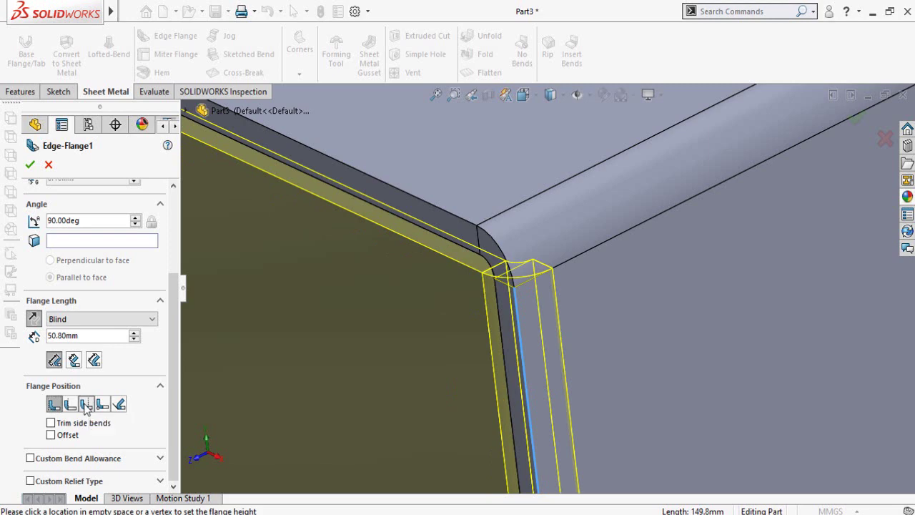
{"action": "middle_click_drag", "start_coordinate": [193, 407], "coordinate": [515, 350]}
{"action": "key", "text": "f"}
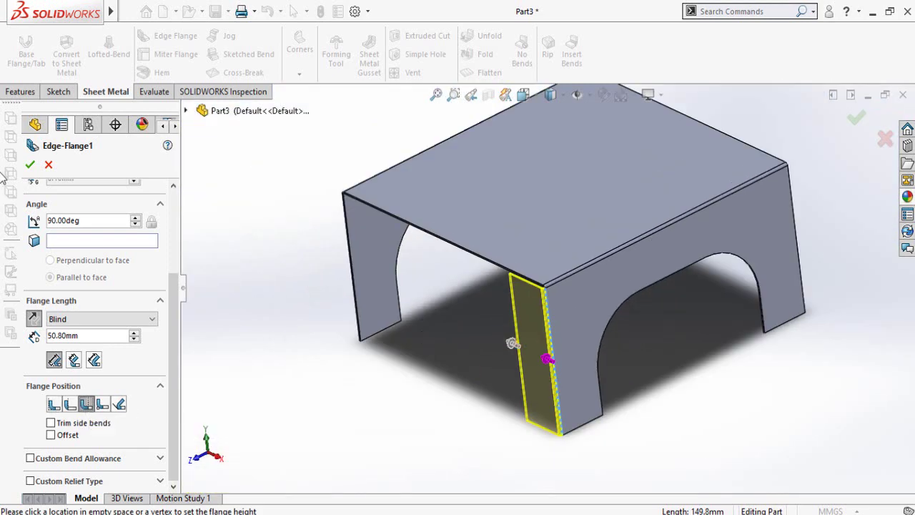
{"action": "left_click", "coordinate": [29, 165]}
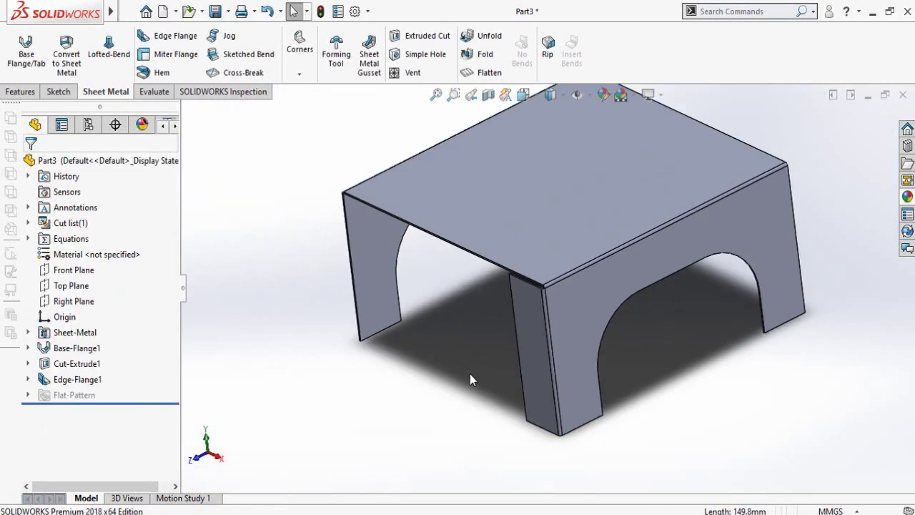
Fillet the side flange's bottom outer corner edge with a 20 mm radius.
{"action": "middle_click_drag", "start_coordinate": [486, 414], "coordinate": [483, 378]}
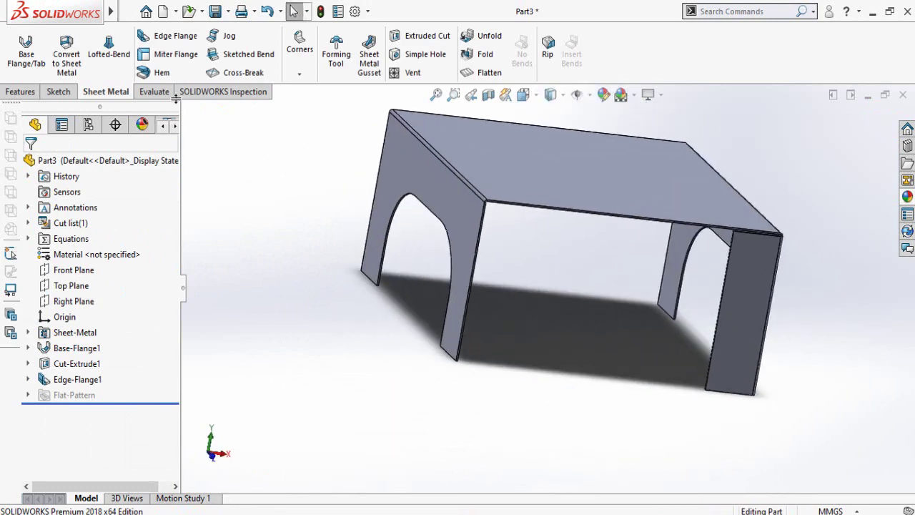
{"action": "left_click", "coordinate": [20, 91]}
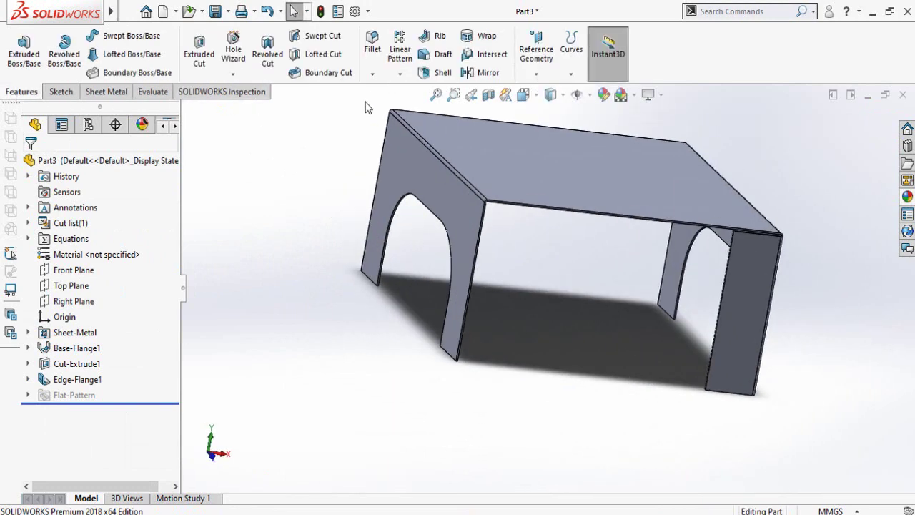
{"action": "left_click", "coordinate": [373, 48]}
{"action": "scroll", "coordinate": [479, 243], "scroll_direction": "down", "scroll_amount": 5}
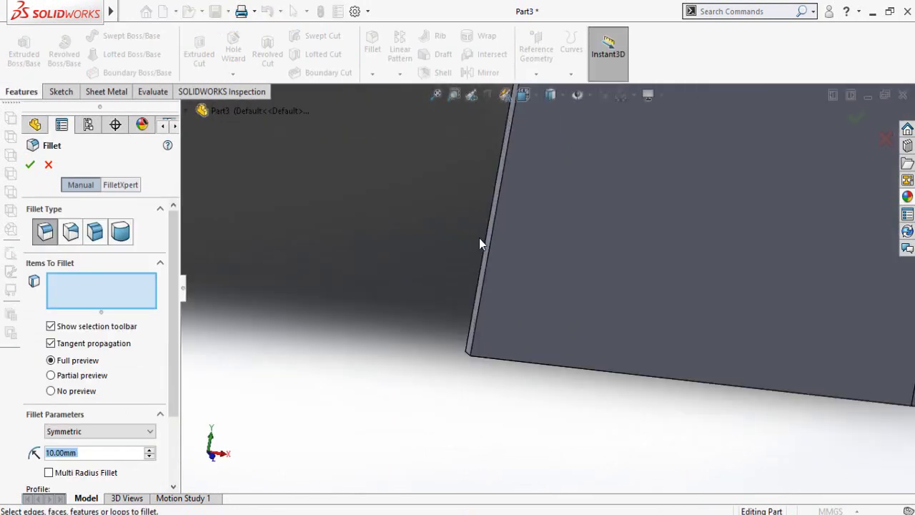
{"action": "mouse_move", "coordinate": [478, 243]}
{"action": "middle_mouse_down"}
{"action": "mouse_move", "coordinate": [518, 400]}
{"action": "mouse_move", "coordinate": [509, 419]}
{"action": "mouse_move", "coordinate": [406, 431]}
{"action": "mouse_move", "coordinate": [432, 432]}
{"action": "middle_mouse_up"}
{"action": "left_click", "coordinate": [476, 414]}
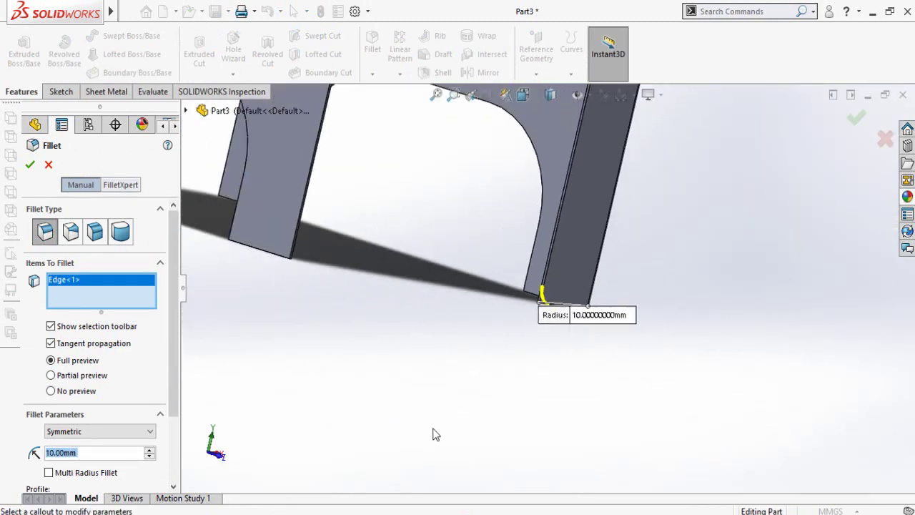
{"action": "left_click", "coordinate": [149, 449]}
{"action": "left_click", "coordinate": [30, 164]}
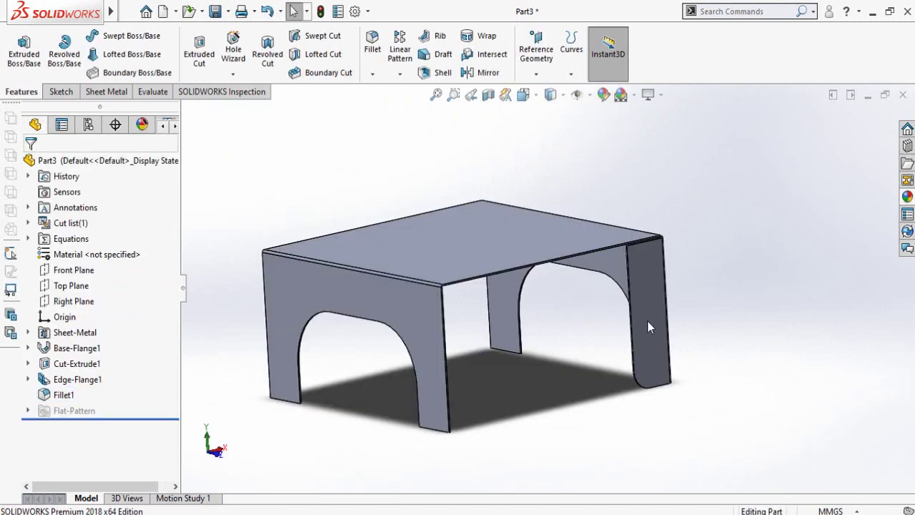
Edit Edge-Flange1's profile sketch and drag the rectangle's left corner inward.
{"action": "left_click", "coordinate": [648, 323]}
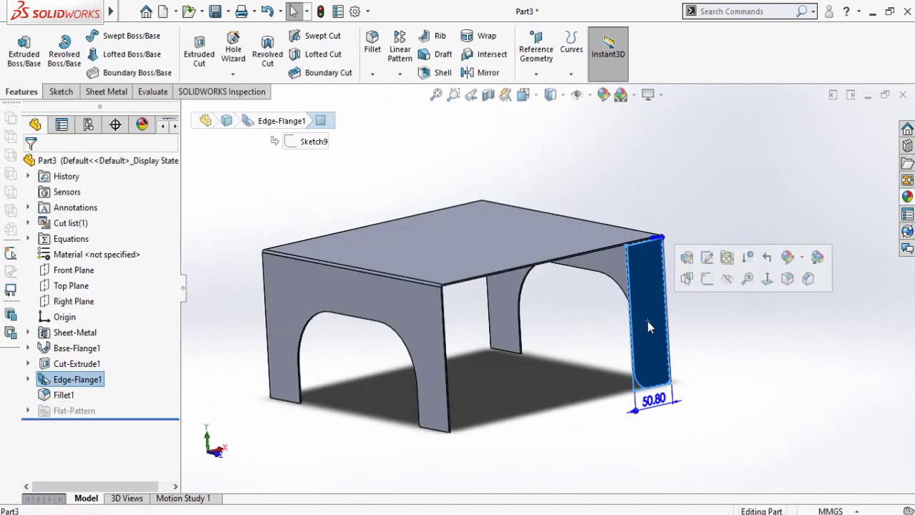
{"action": "left_click", "coordinate": [707, 258]}
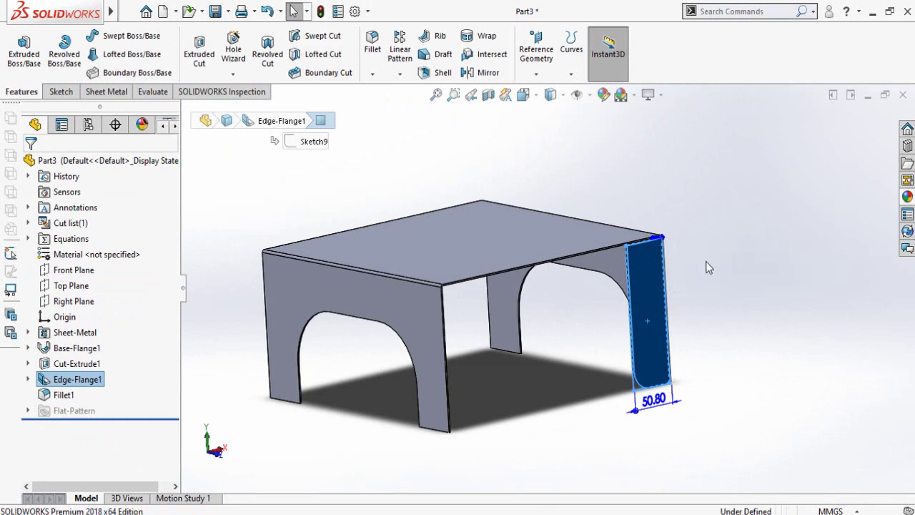
{"action": "key", "text": "ctrl+8"}
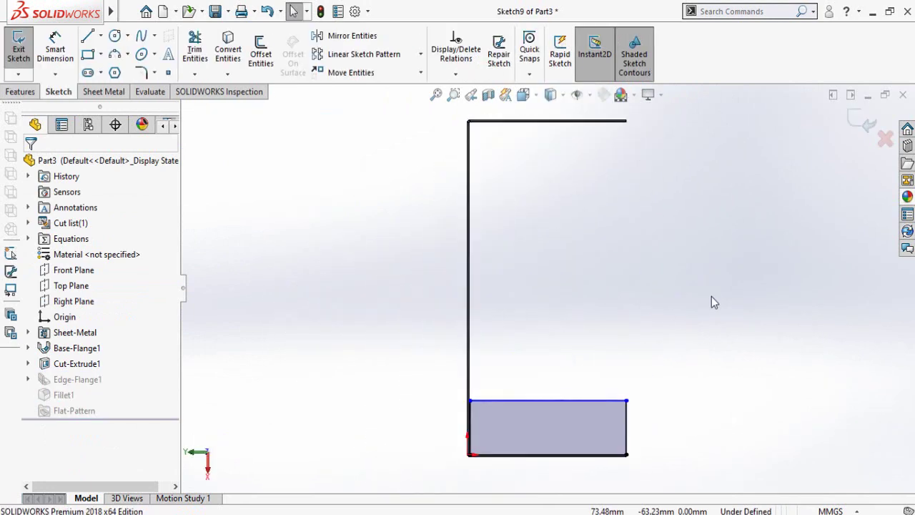
{"action": "scroll", "coordinate": [548, 384], "scroll_direction": "down", "scroll_amount": 5}
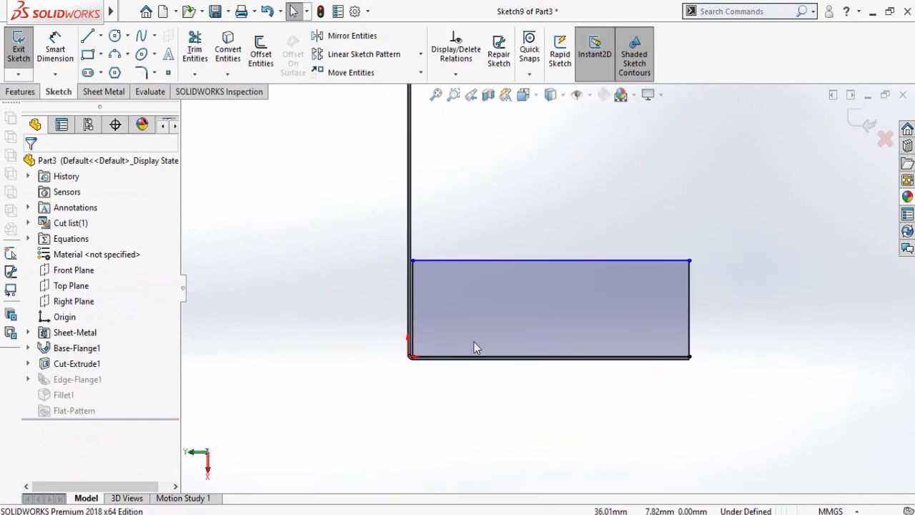
{"action": "scroll", "coordinate": [457, 353], "scroll_direction": "down", "scroll_amount": 3}
{"action": "left_click_drag", "start_coordinate": [381, 358], "coordinate": [450, 363]}
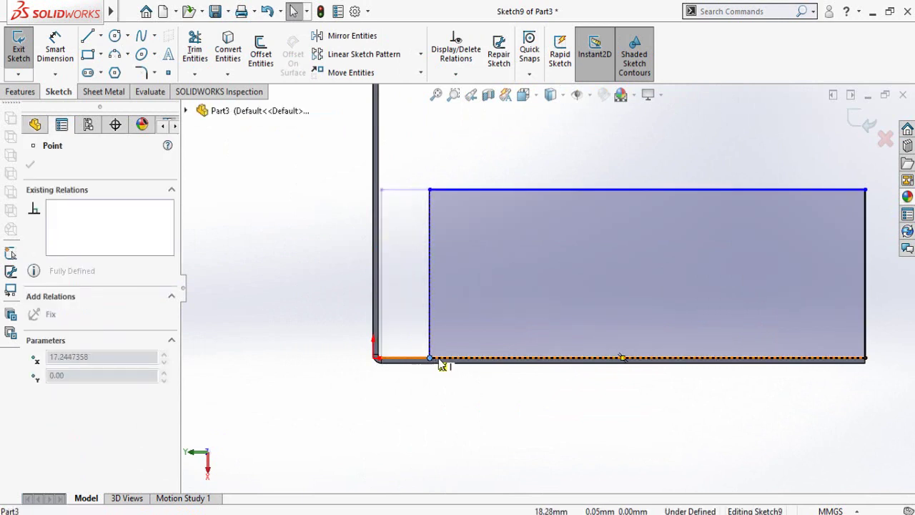
Dimension the tab's offset from the leg edge at 50.80 mm.
{"action": "left_click", "coordinate": [298, 424]}
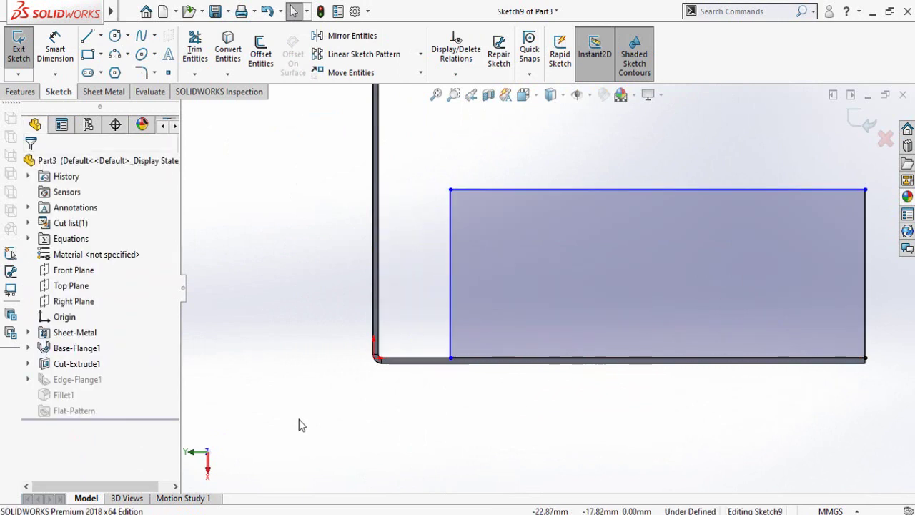
{"action": "right_click_drag", "start_coordinate": [298, 424], "coordinate": [306, 226]}
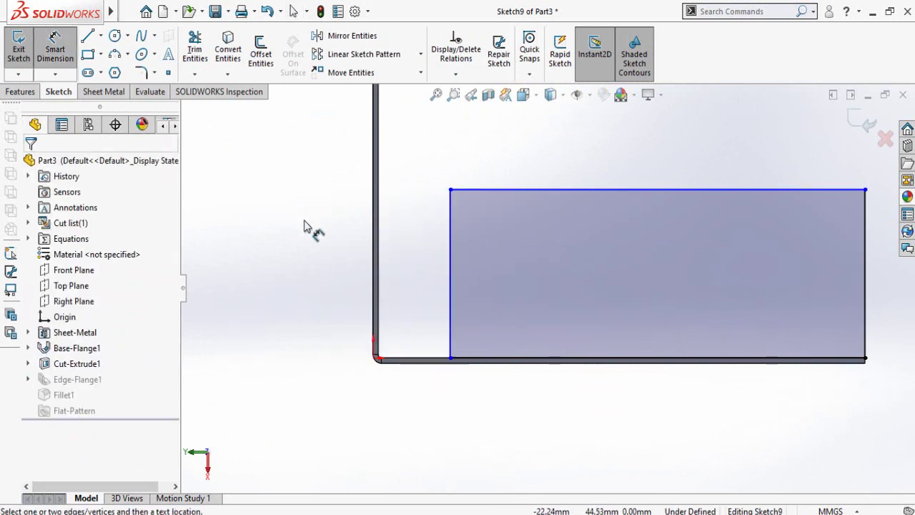
{"action": "left_click", "coordinate": [373, 290]}
{"action": "left_click", "coordinate": [450, 305]}
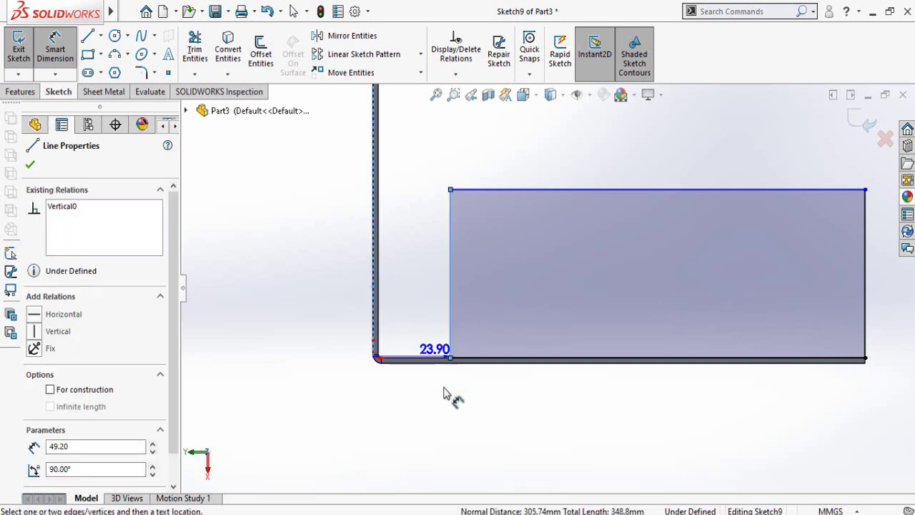
{"action": "left_click", "coordinate": [421, 430]}
{"action": "key", "text": "Return"}
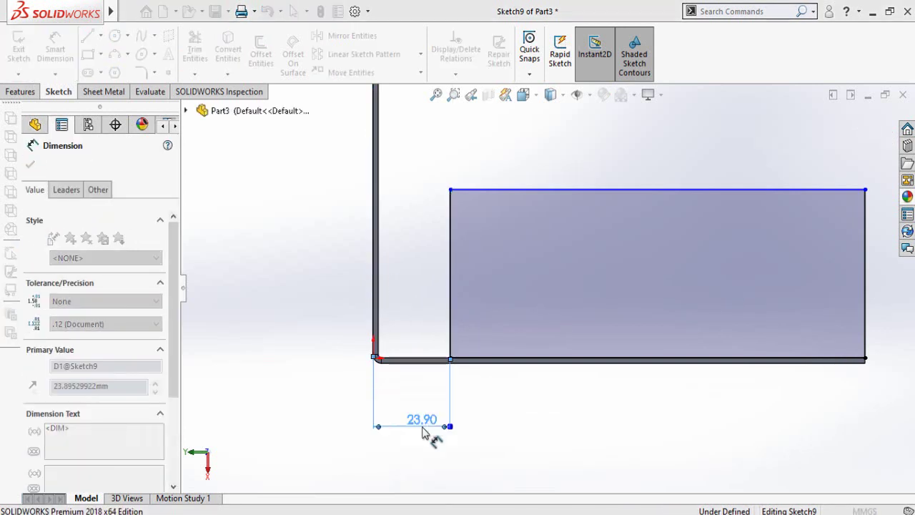
{"action": "scroll", "coordinate": [627, 333], "scroll_direction": "up", "scroll_amount": 1}
{"action": "scroll", "coordinate": [627, 333], "scroll_direction": "up", "scroll_amount": 1}
{"action": "left_click", "coordinate": [627, 350]}
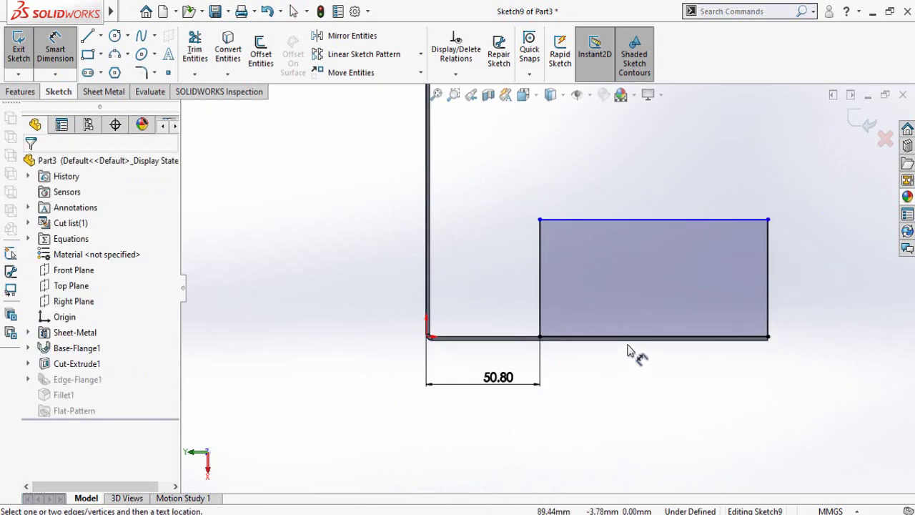
Set the tab height to 50.80 mm and exit the sketch to rebuild the flange.
{"action": "left_click", "coordinate": [618, 220]}
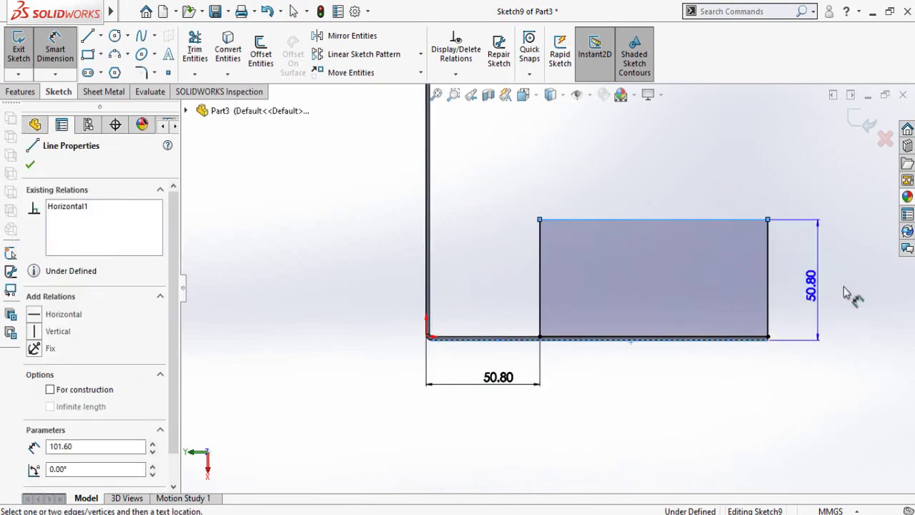
{"action": "left_click", "coordinate": [843, 292]}
{"action": "type", "text": "50.80mm"}
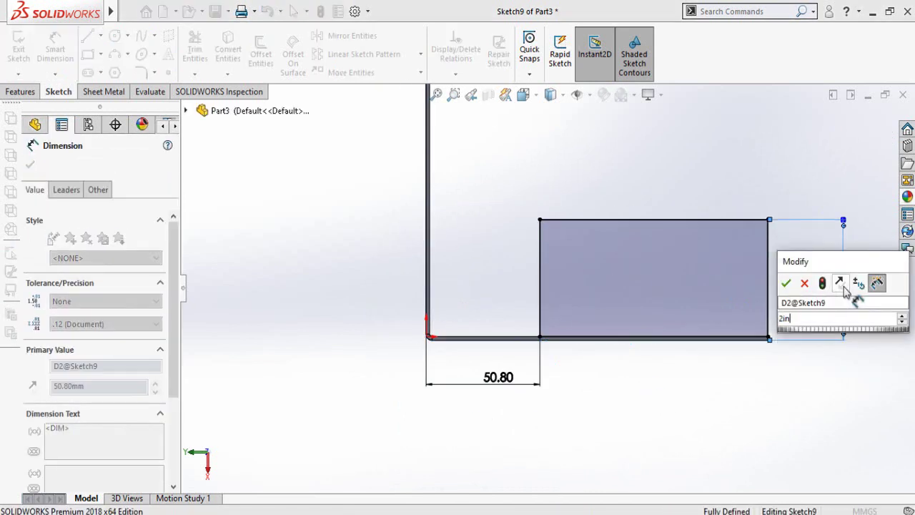
{"action": "key", "text": "Return"}
{"action": "key", "text": "z"}
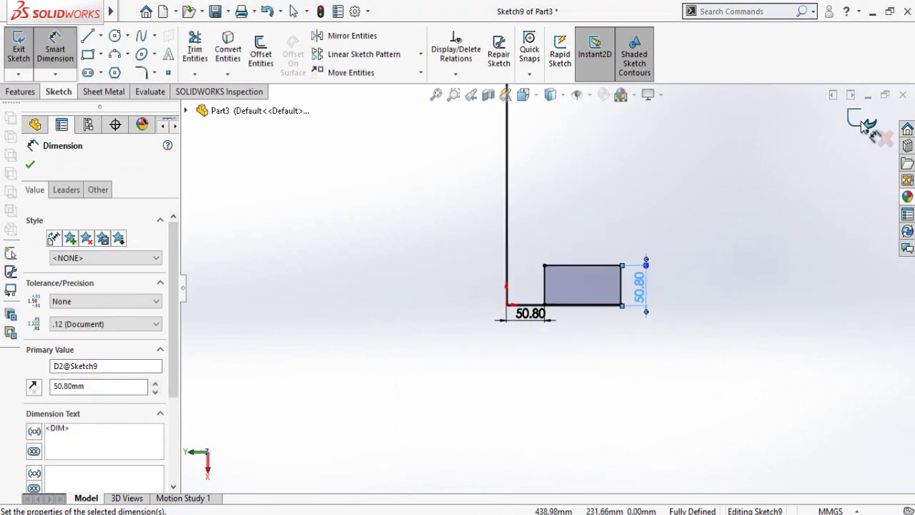
{"action": "left_click", "coordinate": [862, 125]}
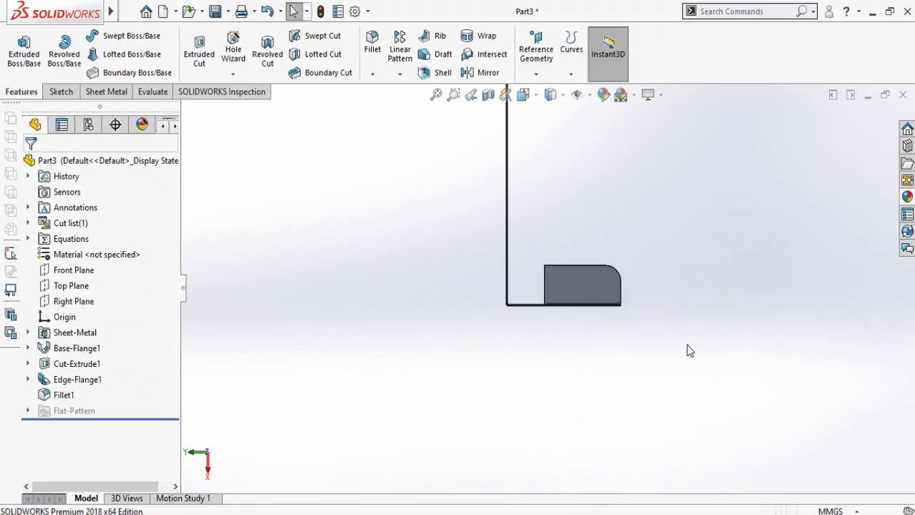
{"action": "middle_click_drag", "start_coordinate": [589, 270], "coordinate": [618, 261]}
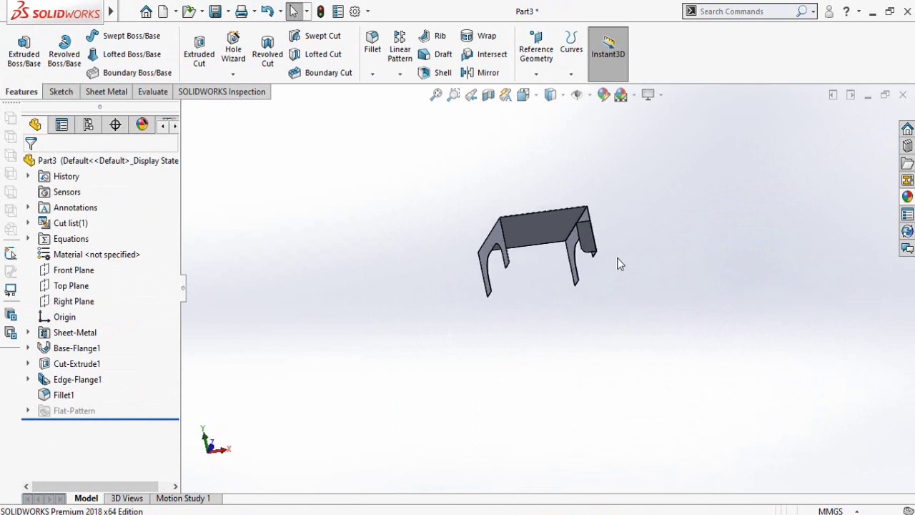
{"action": "scroll", "coordinate": [525, 188], "scroll_direction": "down", "scroll_amount": 3}
{"action": "middle_click_drag", "start_coordinate": [525, 186], "coordinate": [536, 246]}
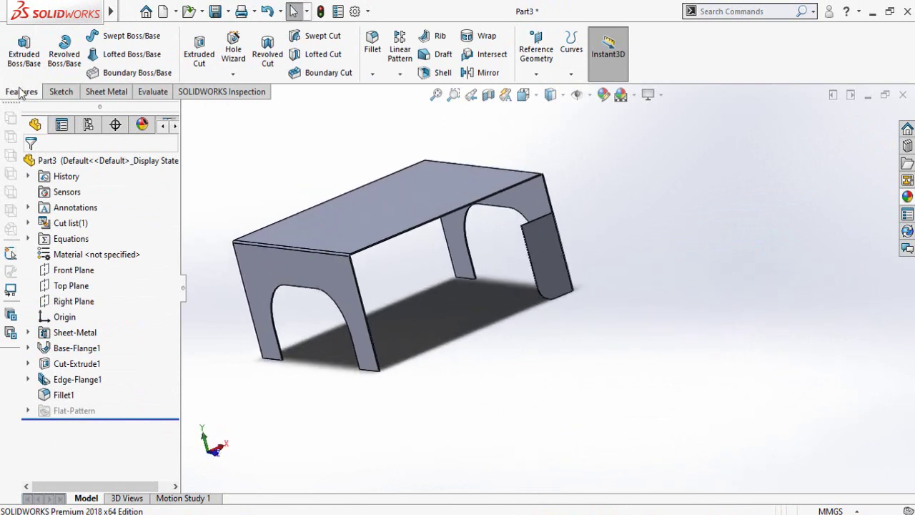
Mirror Edge-Flange1 and Fillet1 across the Front Plane to create Mirror1.
{"action": "left_click", "coordinate": [486, 72]}
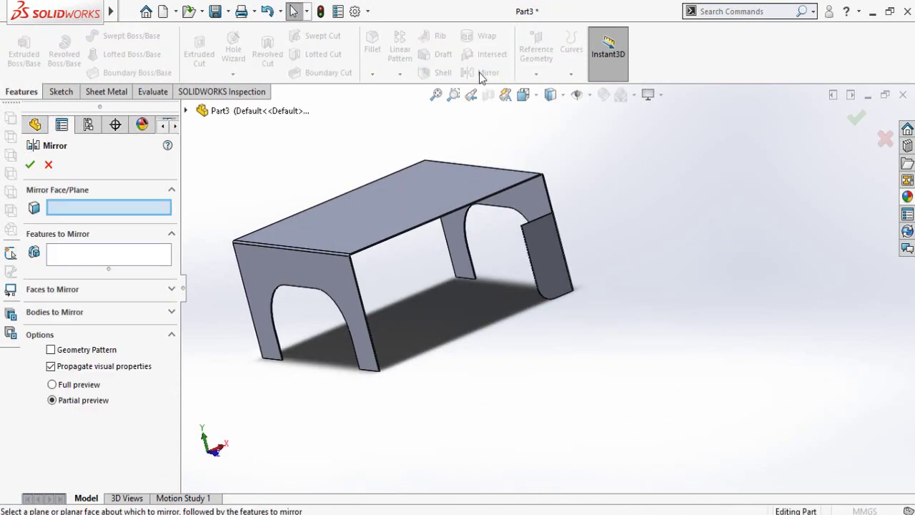
{"action": "scroll", "coordinate": [403, 188], "scroll_direction": "up", "scroll_amount": 2}
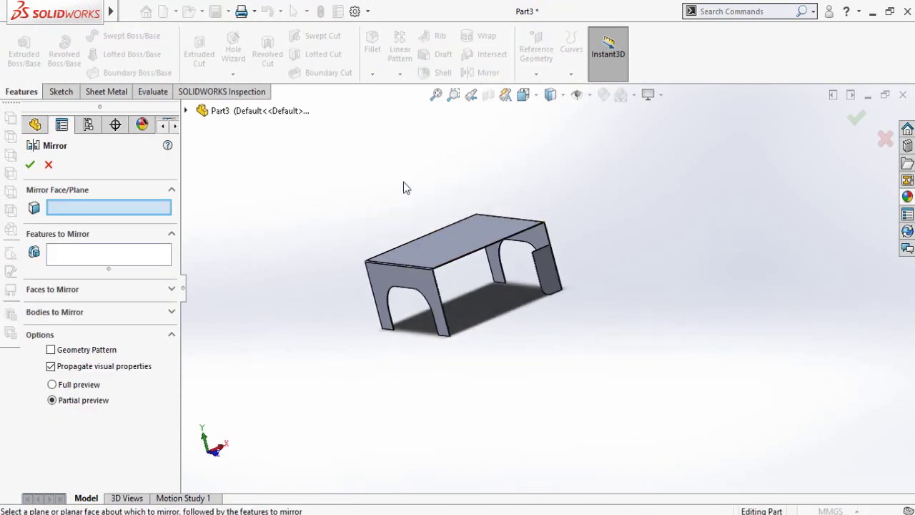
{"action": "left_click", "coordinate": [185, 112]}
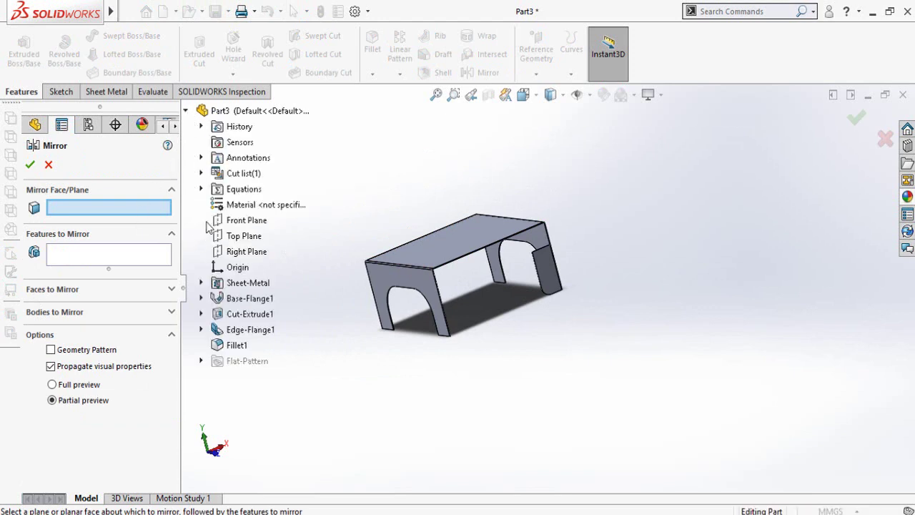
{"action": "left_click", "coordinate": [236, 221]}
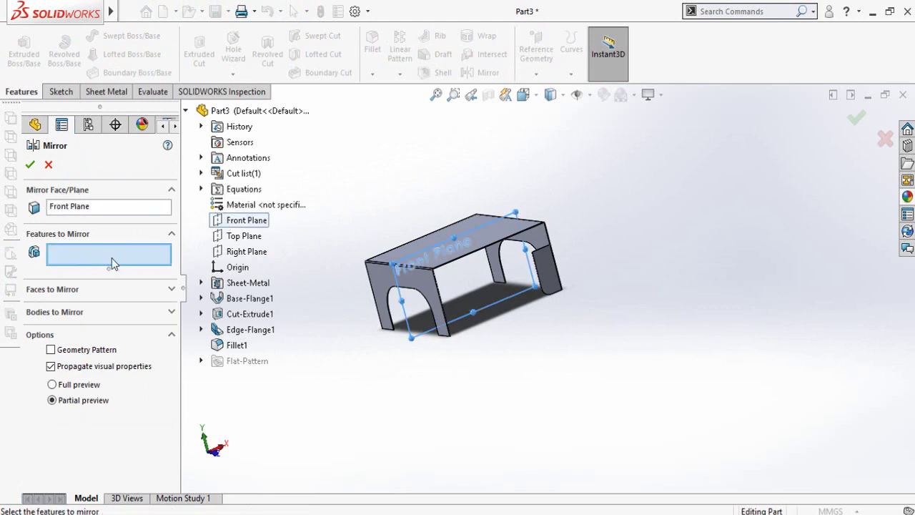
{"action": "scroll", "coordinate": [504, 273], "scroll_direction": "down", "scroll_amount": 2}
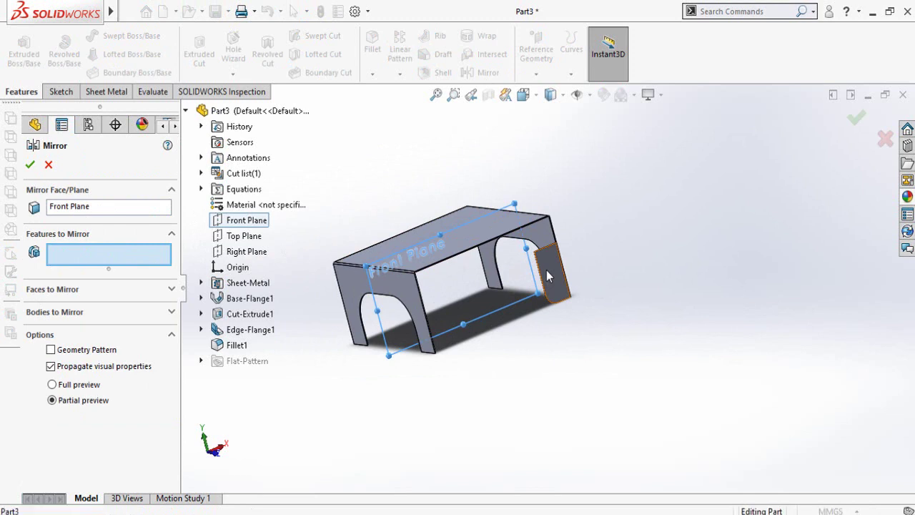
{"action": "left_click", "coordinate": [547, 277]}
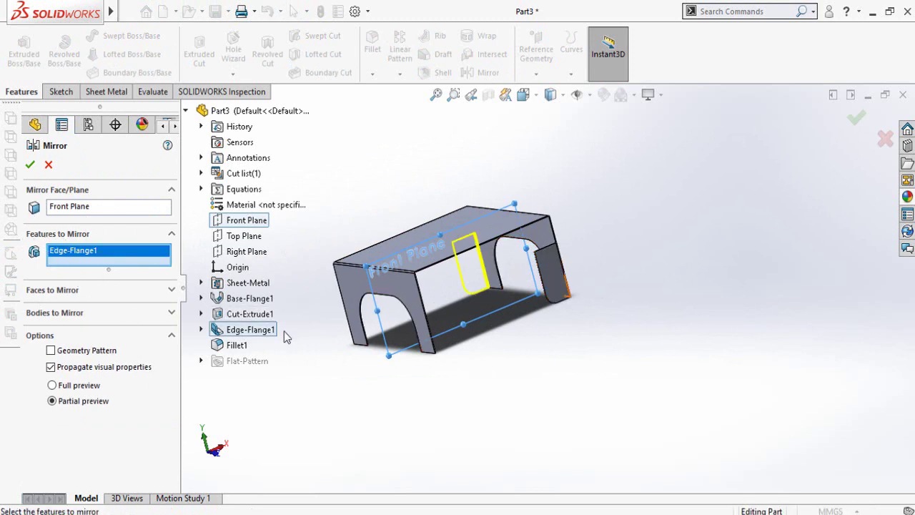
{"action": "left_click", "coordinate": [237, 345]}
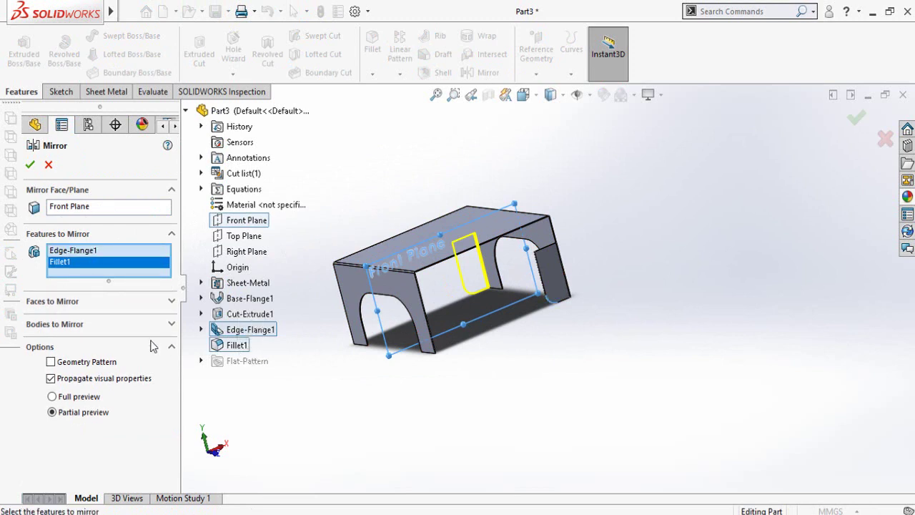
{"action": "left_click", "coordinate": [30, 164]}
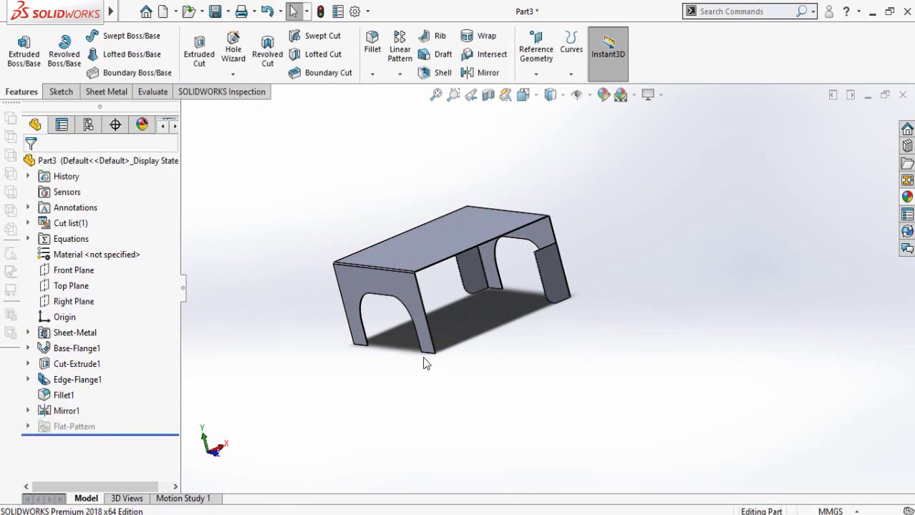
{"action": "mouse_move", "coordinate": [424, 364]}
{"action": "middle_mouse_down"}
{"action": "mouse_move", "coordinate": [576, 329]}
{"action": "mouse_move", "coordinate": [560, 351]}
{"action": "middle_mouse_up"}
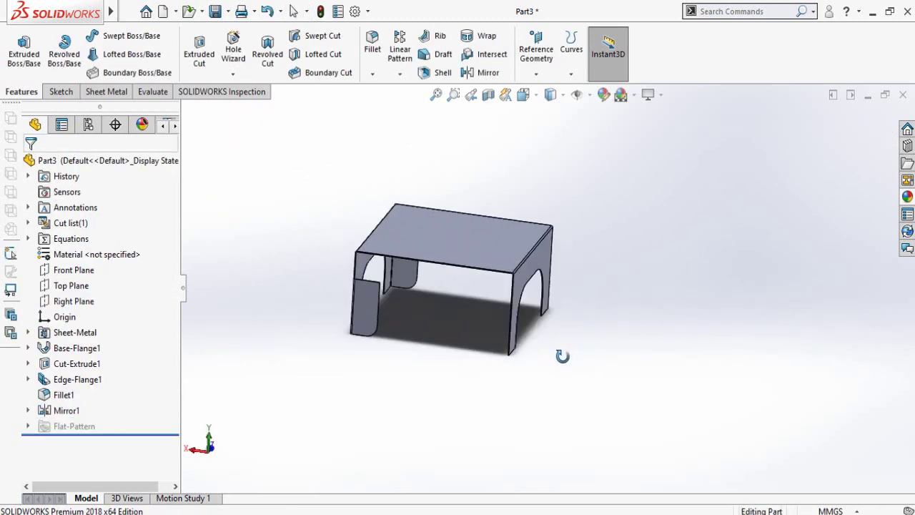
Mirror Mirror1 across the Right Plane to create Mirror2 and fit the stool in view.
{"action": "left_click", "coordinate": [486, 73]}
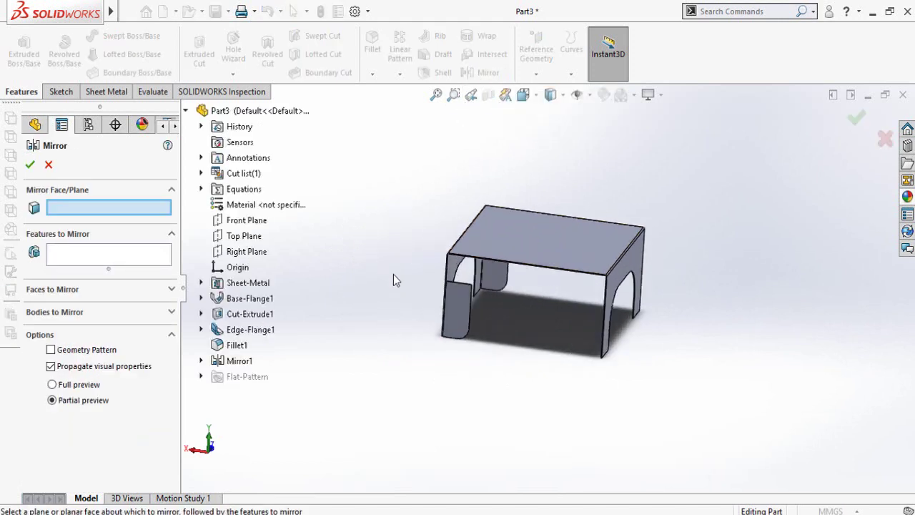
{"action": "left_click", "coordinate": [245, 251]}
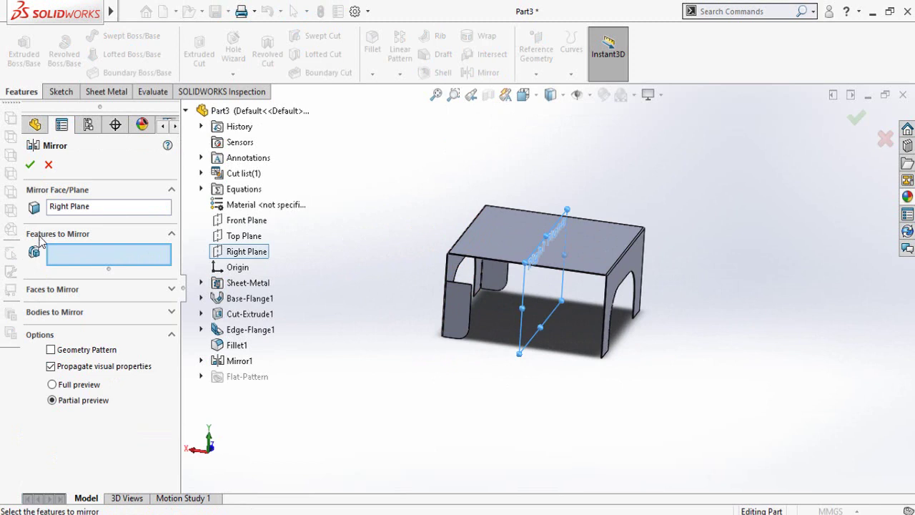
{"action": "left_click", "coordinate": [237, 361]}
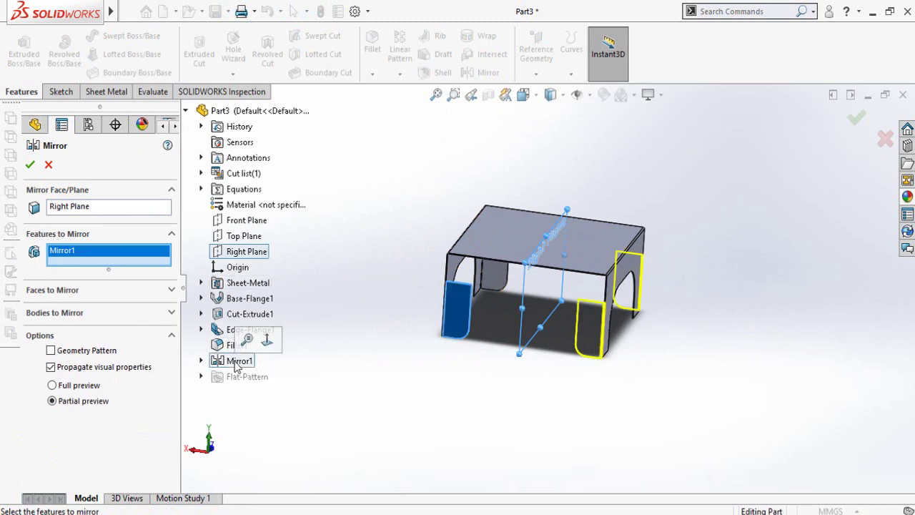
{"action": "left_click", "coordinate": [30, 166]}
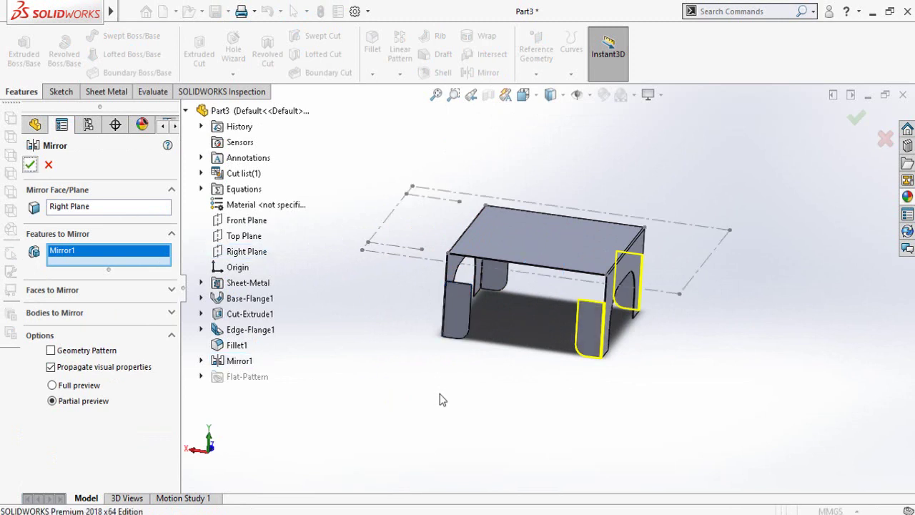
{"action": "key", "text": "f"}
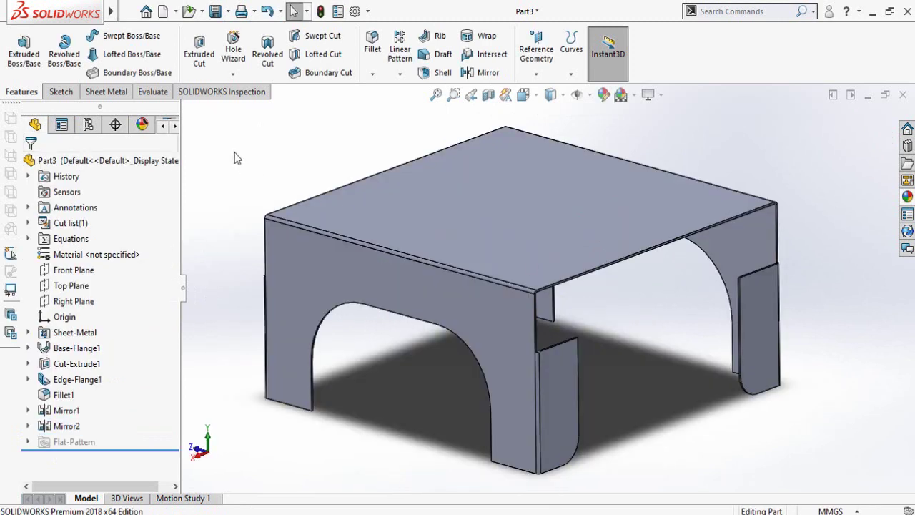
Add Edge-Flange2 along the seat's long top edge with a 2in (50.80 mm) length, dismissing the warning.
{"action": "left_click", "coordinate": [105, 93]}
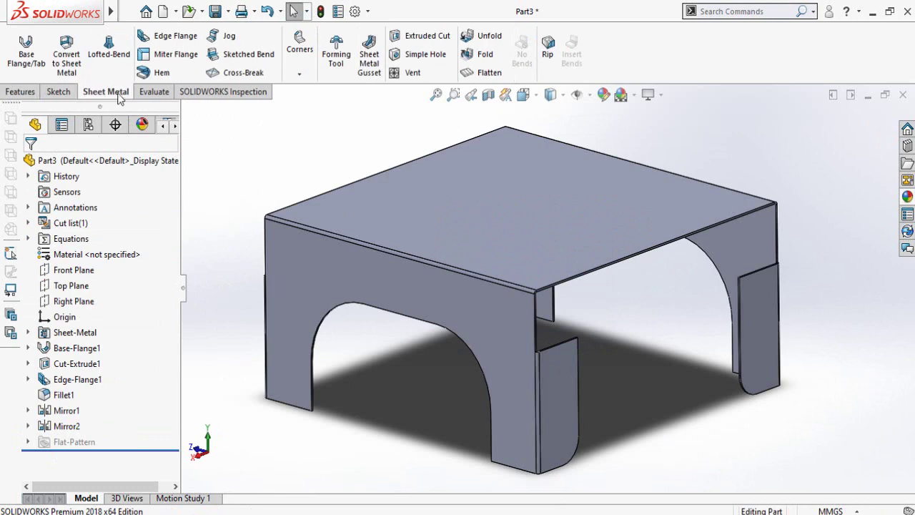
{"action": "left_click", "coordinate": [152, 36]}
{"action": "left_click", "coordinate": [640, 261]}
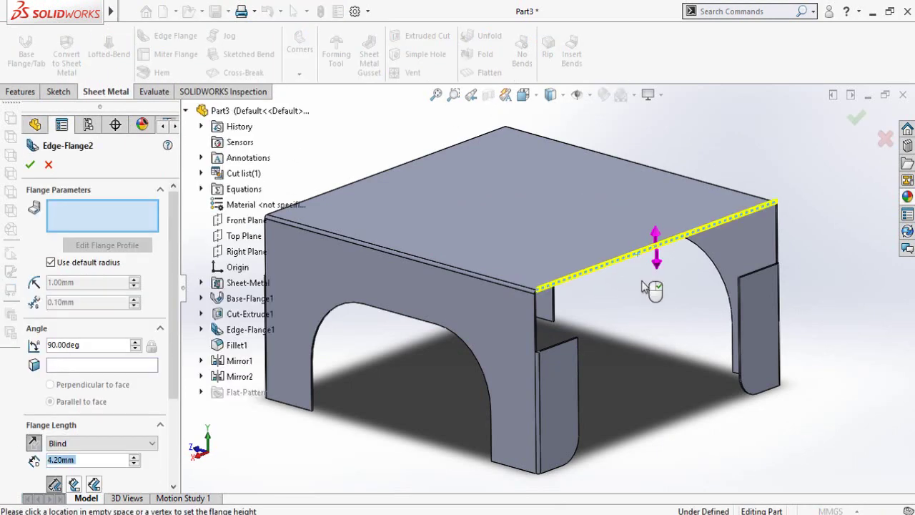
{"action": "scroll", "coordinate": [175, 293], "scroll_direction": "down", "scroll_amount": 3}
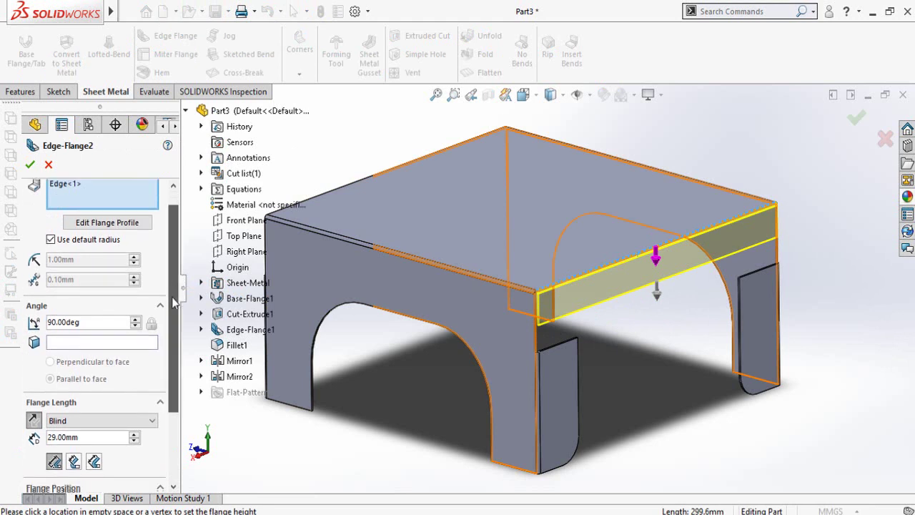
{"action": "left_click_drag", "start_coordinate": [169, 324], "coordinate": [168, 347]}
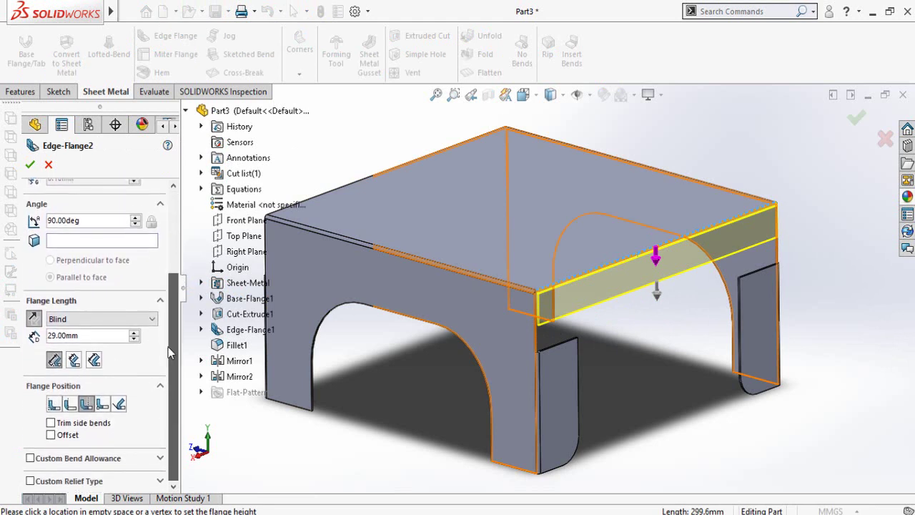
{"action": "double_click", "coordinate": [66, 335]}
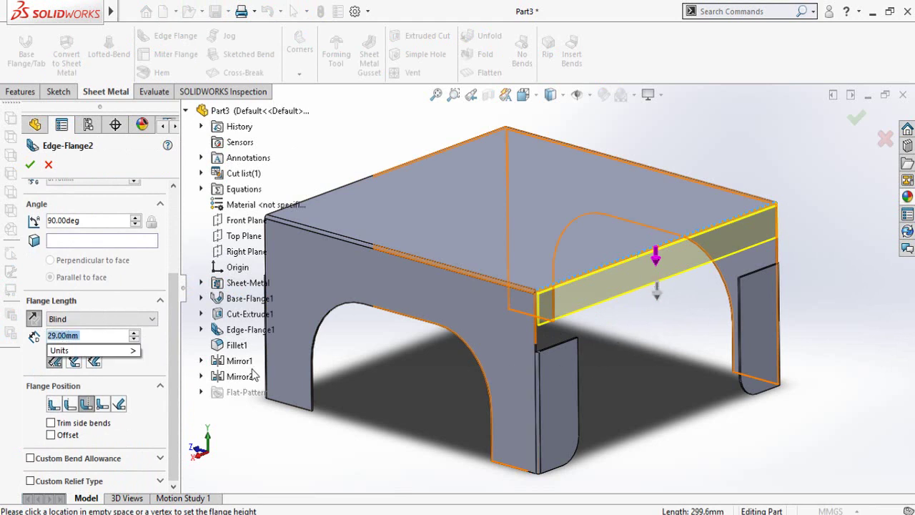
{"action": "type", "text": "2in"}
{"action": "key", "text": "Return"}
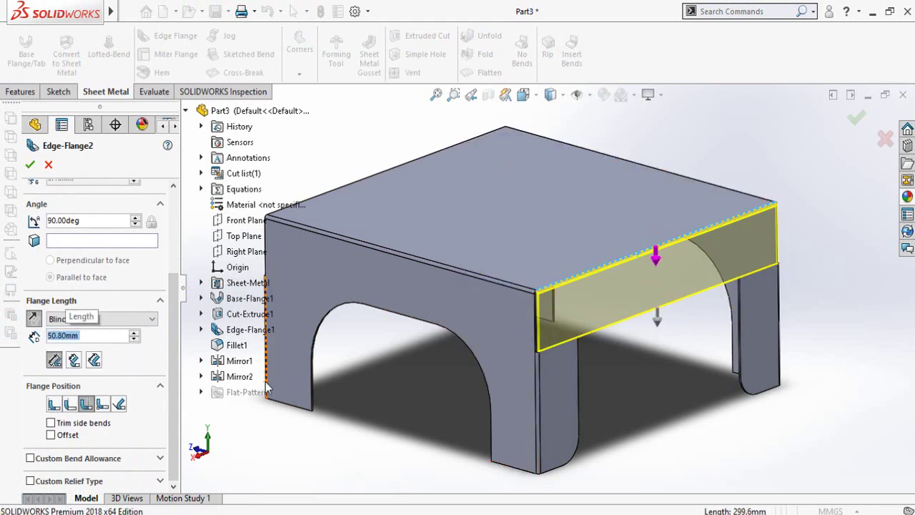
{"action": "scroll", "coordinate": [576, 296], "scroll_direction": "down", "scroll_amount": 5}
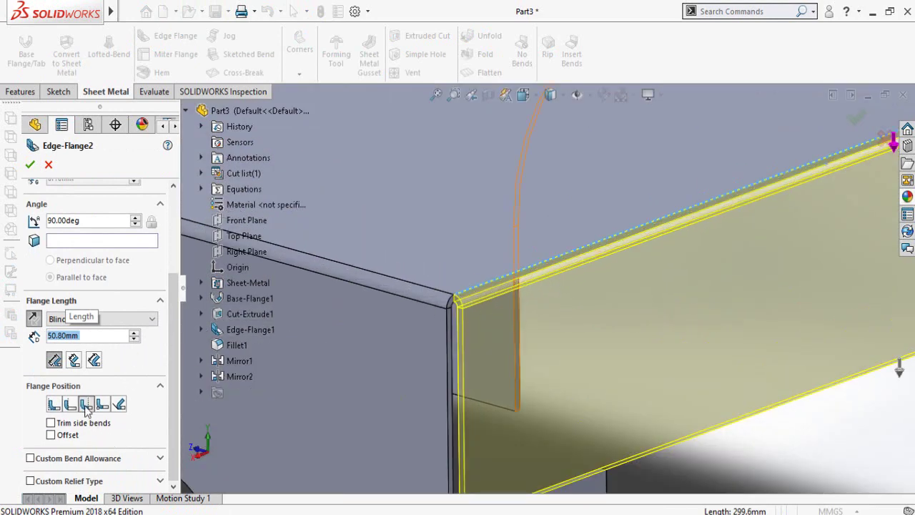
{"action": "scroll", "coordinate": [651, 351], "scroll_direction": "up", "scroll_amount": 5}
{"action": "scroll", "coordinate": [643, 361], "scroll_direction": "up", "scroll_amount": 3}
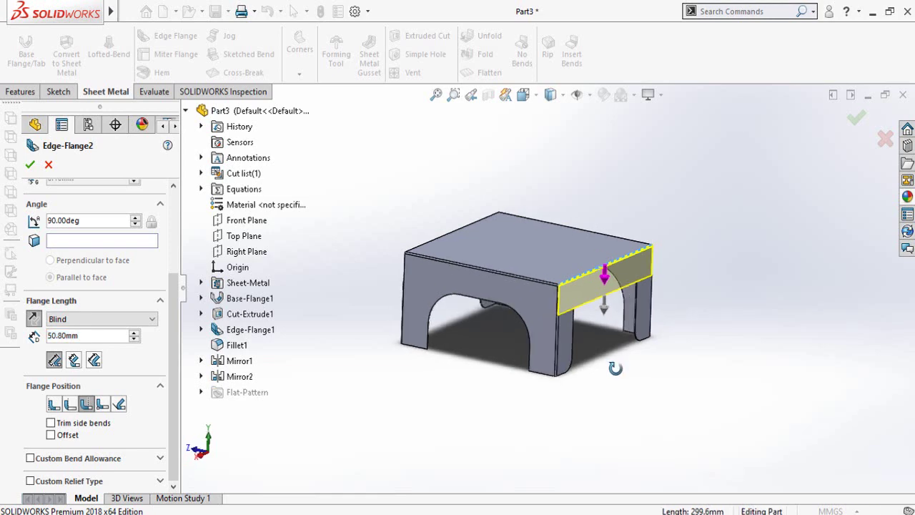
{"action": "left_click", "coordinate": [30, 166]}
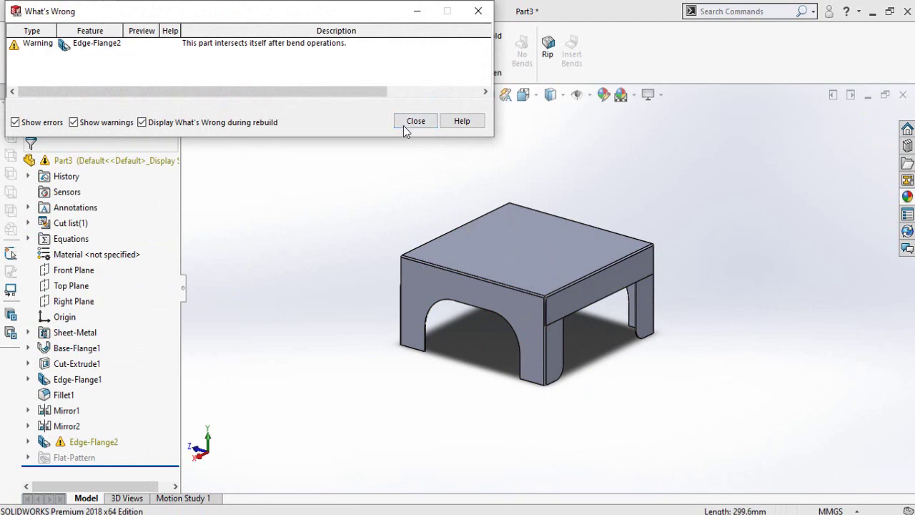
{"action": "left_click", "coordinate": [418, 122]}
{"action": "middle_click_drag", "start_coordinate": [564, 293], "coordinate": [547, 275]}
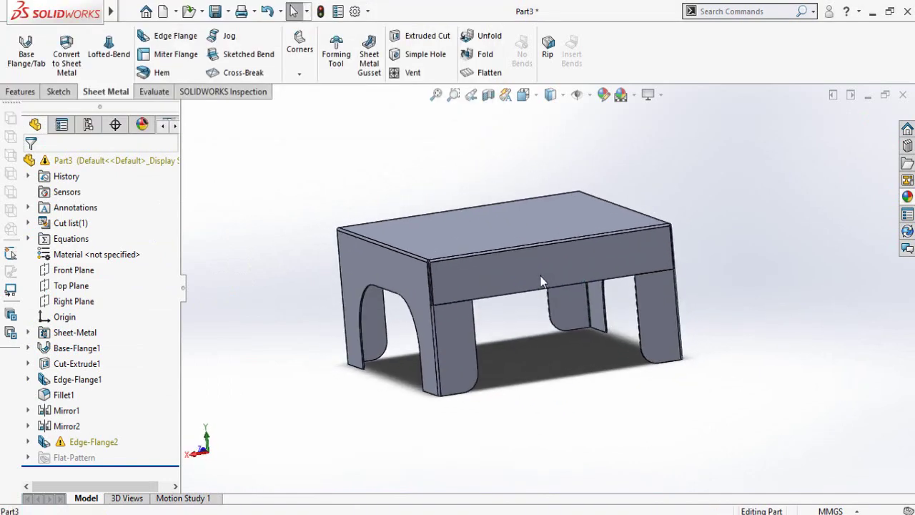
Edit Edge-Flange2's profile sketch and narrow the rectangle from both ends.
{"action": "left_click", "coordinate": [540, 275]}
{"action": "left_click", "coordinate": [603, 215]}
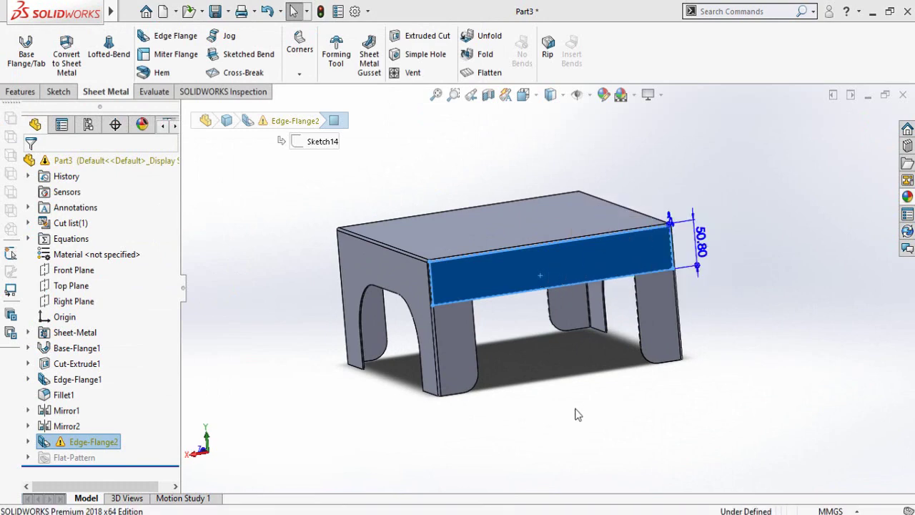
{"action": "key", "text": "ctrl+8"}
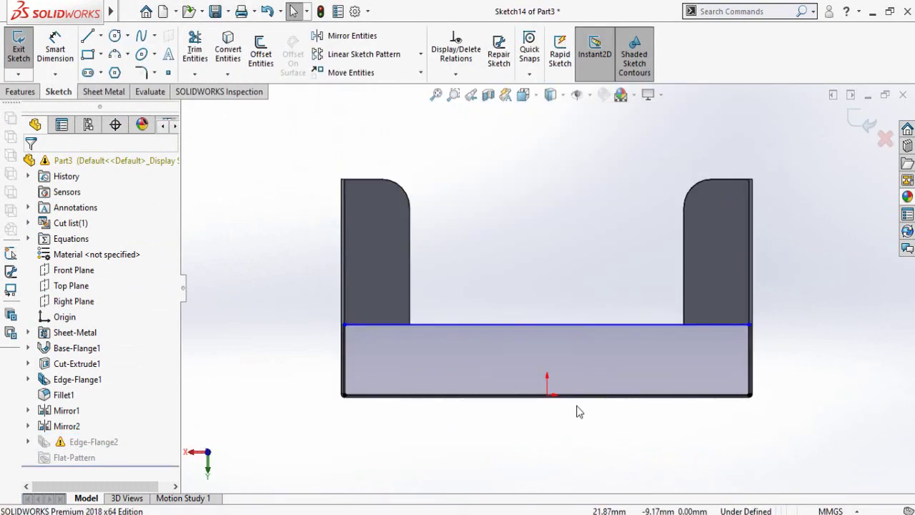
{"action": "scroll", "coordinate": [565, 391], "scroll_direction": "down", "scroll_amount": 3}
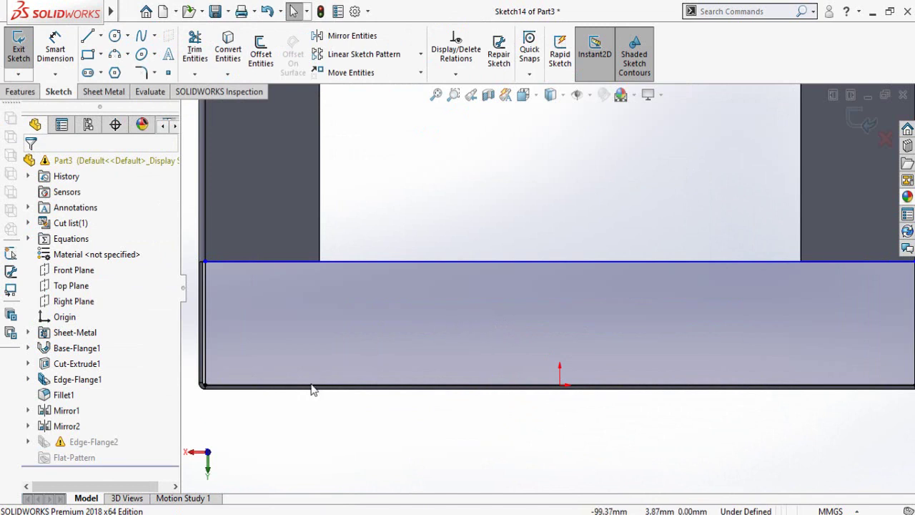
{"action": "left_click_drag", "start_coordinate": [204, 386], "coordinate": [402, 386]}
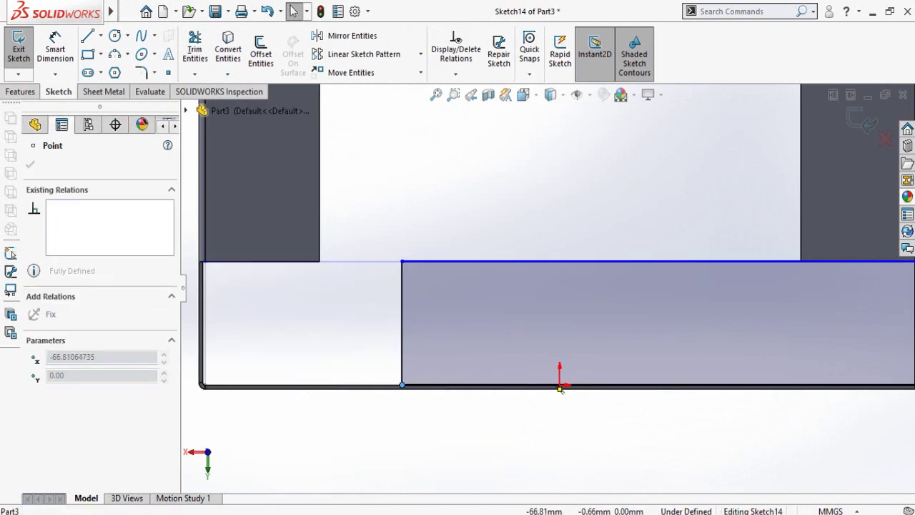
{"action": "key", "text": "Escape"}
{"action": "scroll", "coordinate": [690, 378], "scroll_direction": "up", "scroll_amount": 3}
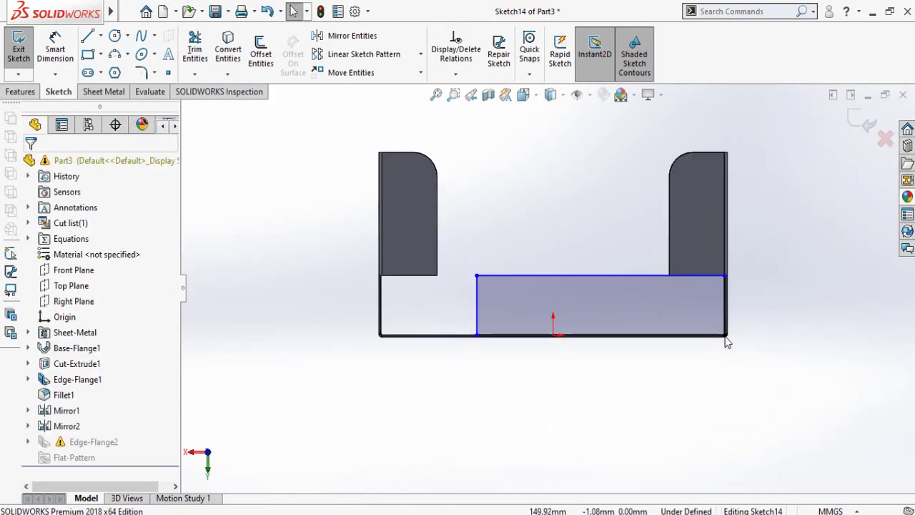
{"action": "left_click_drag", "start_coordinate": [726, 334], "coordinate": [642, 334]}
{"action": "key", "text": "Escape"}
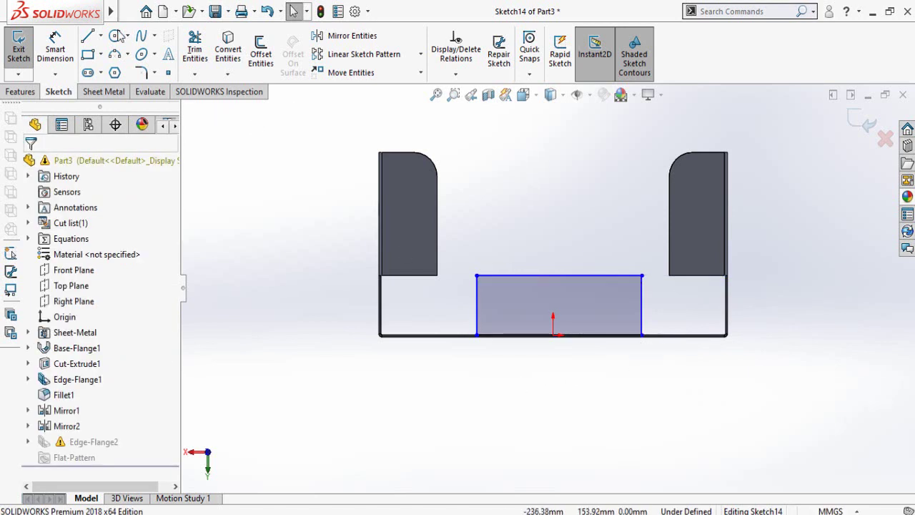
Draw a vertical centerline from the origin on the bottom edge to the top edge.
{"action": "left_click", "coordinate": [101, 36]}
{"action": "left_click", "coordinate": [123, 69]}
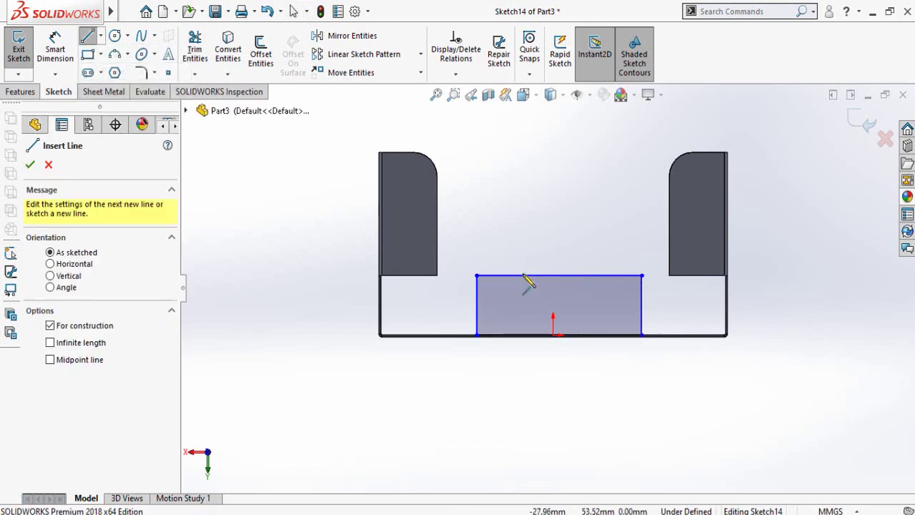
{"action": "scroll", "coordinate": [543, 300], "scroll_direction": "down", "scroll_amount": 5}
{"action": "scroll", "coordinate": [593, 369], "scroll_direction": "down", "scroll_amount": 3}
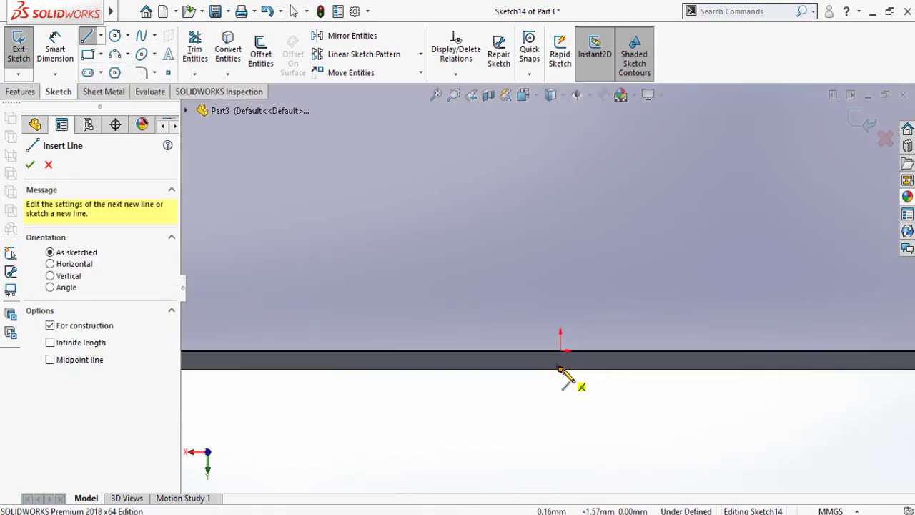
{"action": "left_click", "coordinate": [562, 369]}
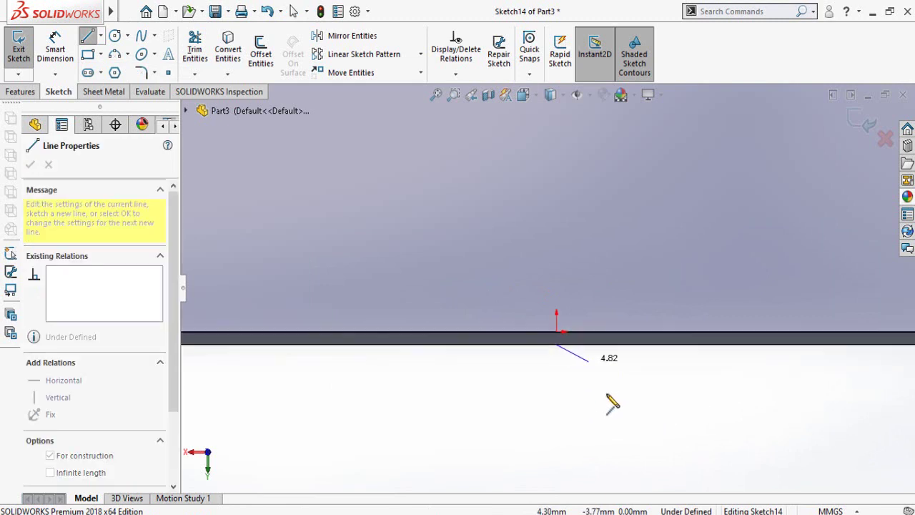
{"action": "scroll", "coordinate": [608, 398], "scroll_direction": "up", "scroll_amount": 5}
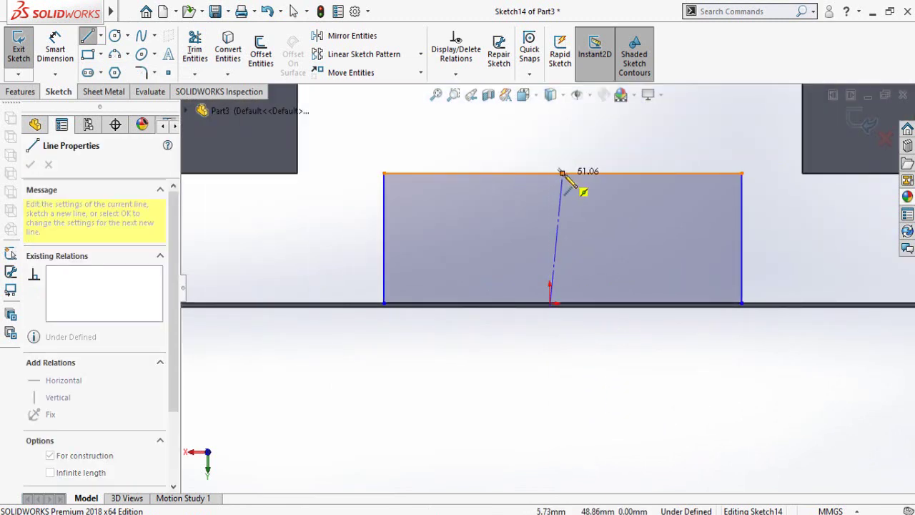
{"action": "left_click", "coordinate": [563, 173]}
{"action": "key", "text": "Escape"}
{"action": "left_click", "coordinate": [561, 208]}
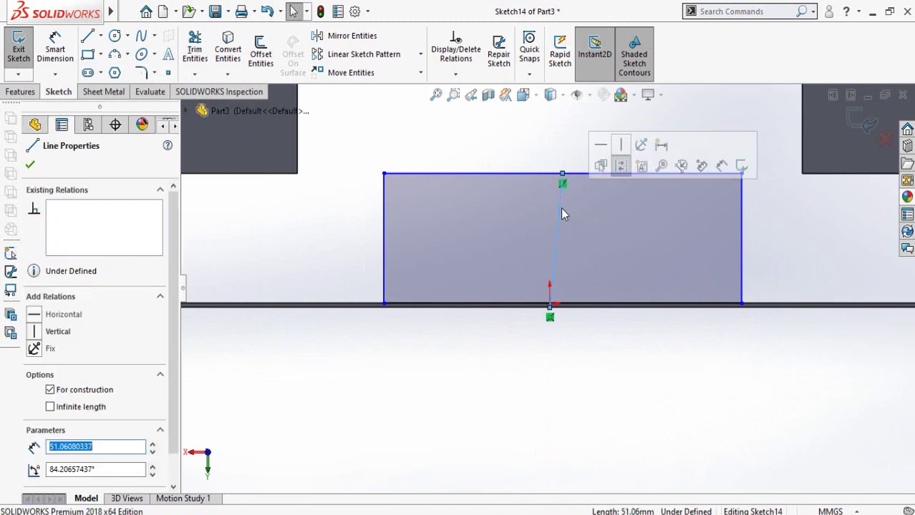
{"action": "left_click", "coordinate": [621, 148]}
{"action": "key", "text": "Escape"}
{"action": "scroll", "coordinate": [518, 388], "scroll_direction": "up", "scroll_amount": 2}
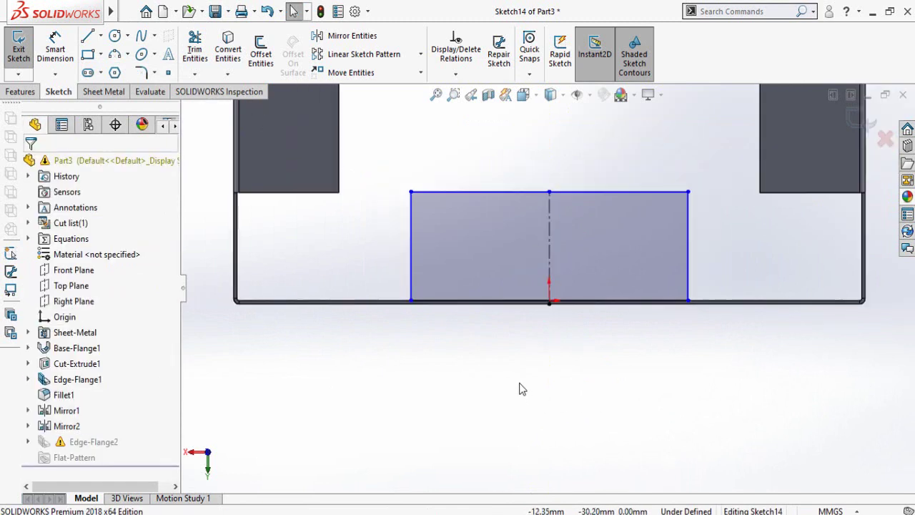
{"action": "scroll", "coordinate": [518, 388], "scroll_direction": "up", "scroll_amount": 2}
Dimension the gap between the leg and the rectangle to 1 mm.
{"action": "right_click_drag", "start_coordinate": [383, 387], "coordinate": [383, 240]}
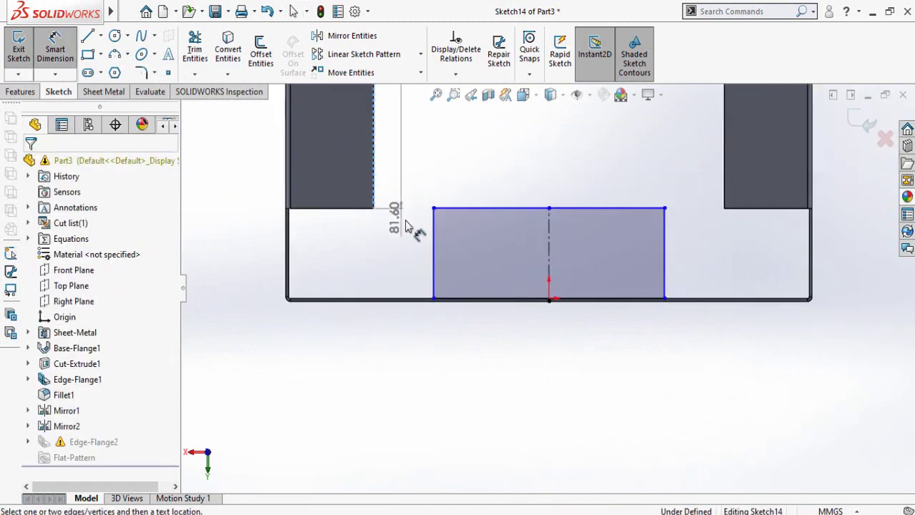
{"action": "left_click", "coordinate": [433, 243]}
{"action": "left_click", "coordinate": [433, 242]}
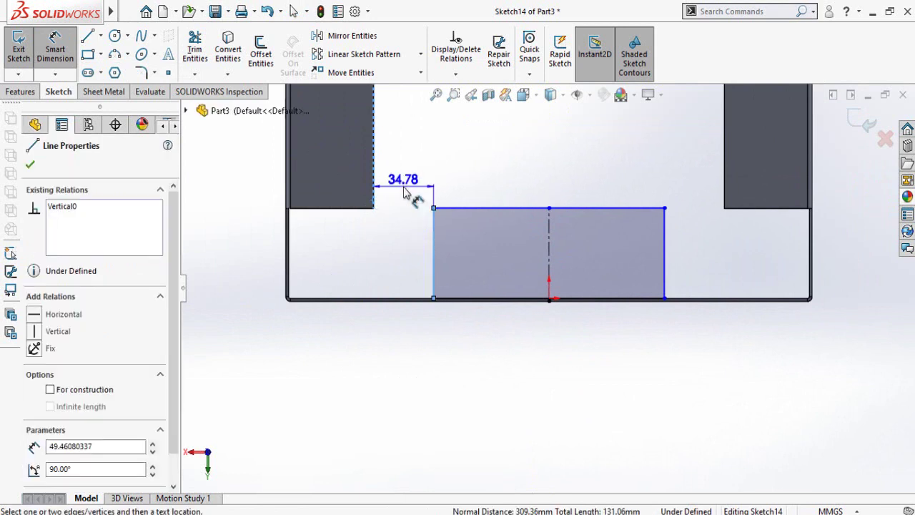
{"action": "left_click", "coordinate": [403, 192]}
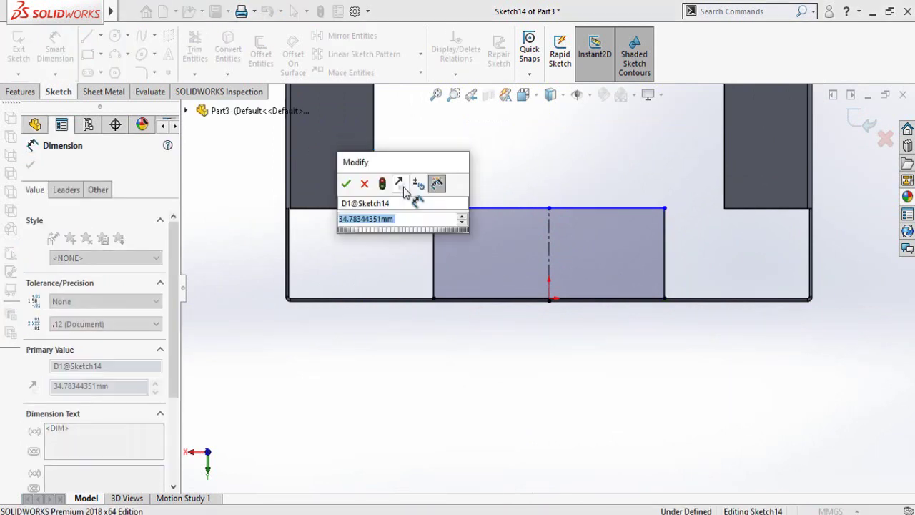
{"action": "type", "text": "1"}
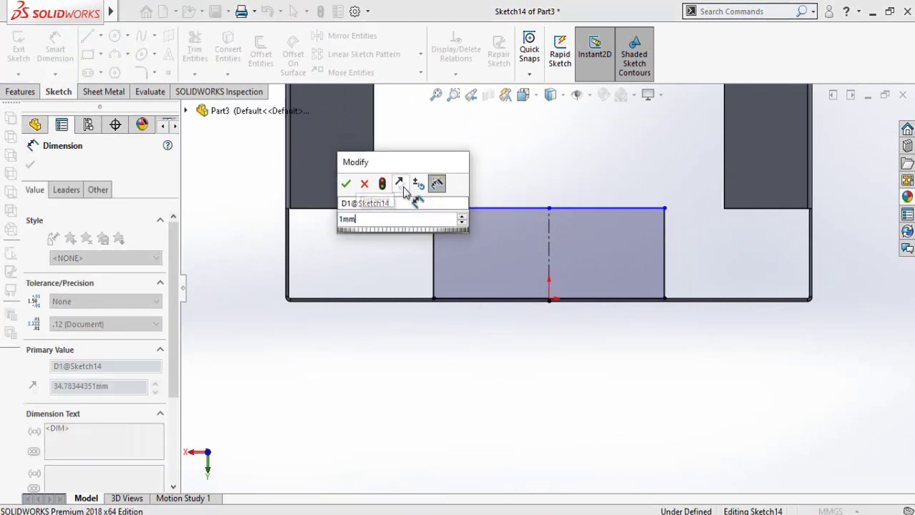
{"action": "key", "text": "Return"}
{"action": "left_click", "coordinate": [571, 159]}
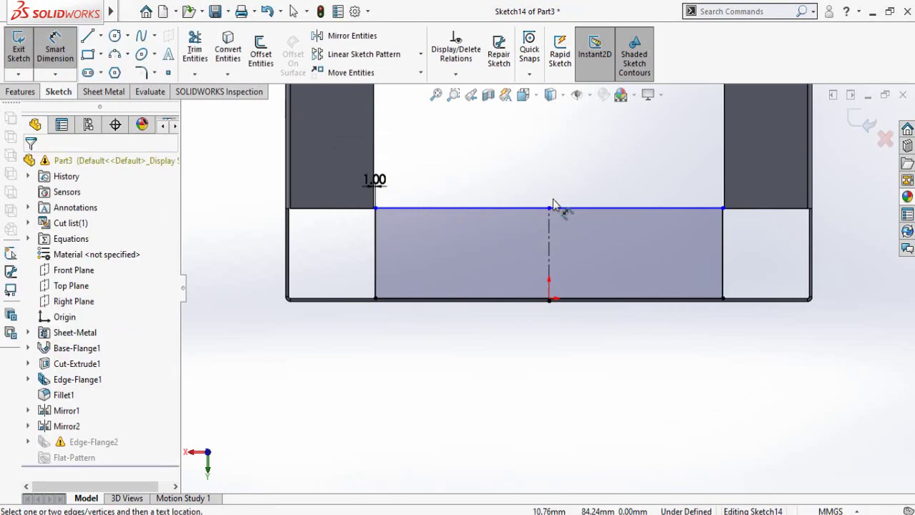
{"action": "scroll", "coordinate": [499, 280], "scroll_direction": "down", "scroll_amount": 3}
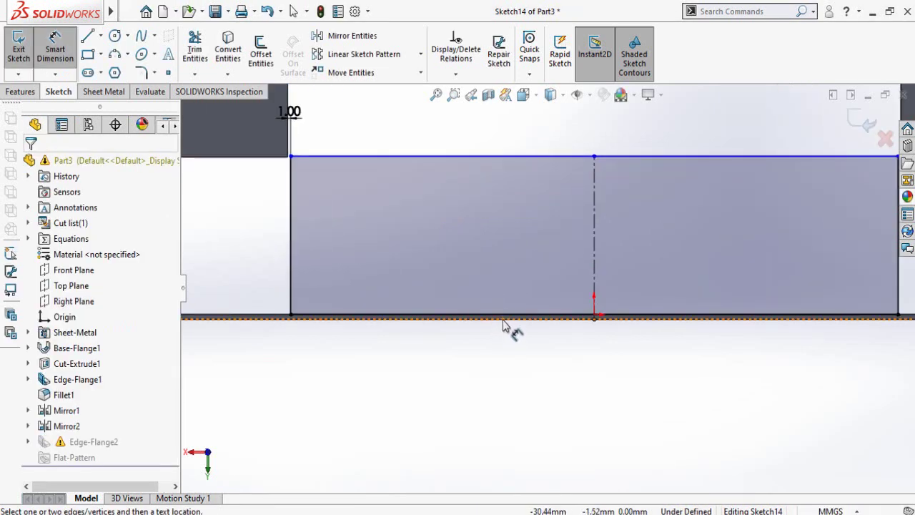
Set the rectangle height to 50.80 mm and exit the sketch.
{"action": "left_click", "coordinate": [484, 155]}
{"action": "scroll", "coordinate": [483, 208], "scroll_direction": "up", "scroll_amount": 2}
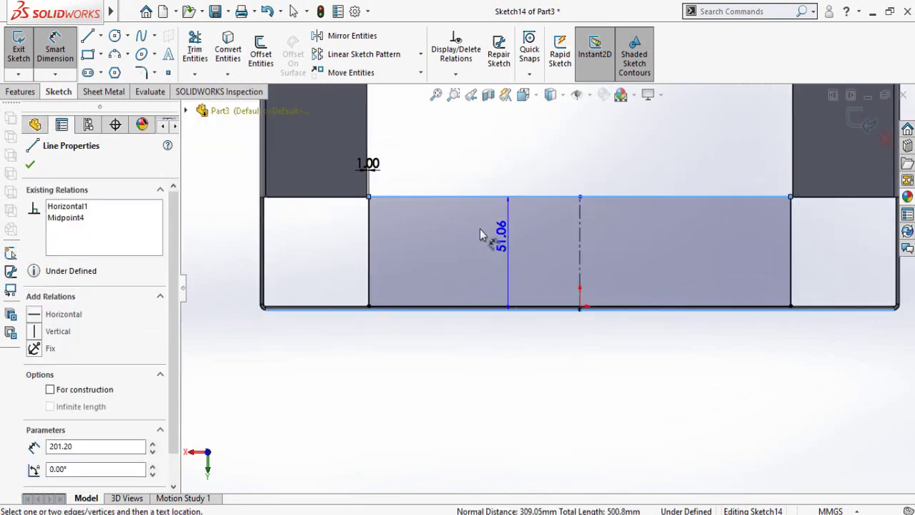
{"action": "left_click", "coordinate": [221, 251]}
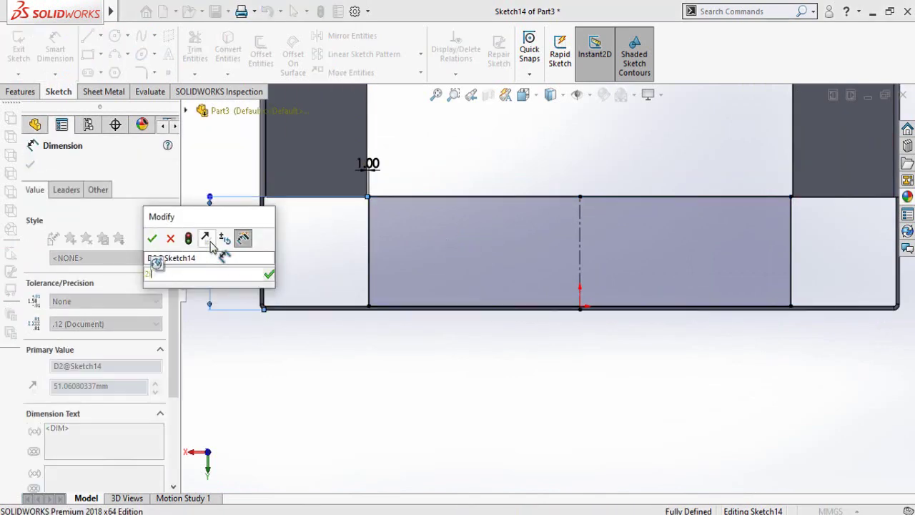
{"action": "key", "text": "Return"}
{"action": "left_click", "coordinate": [563, 371]}
{"action": "scroll", "coordinate": [565, 368], "scroll_direction": "up", "scroll_amount": 3}
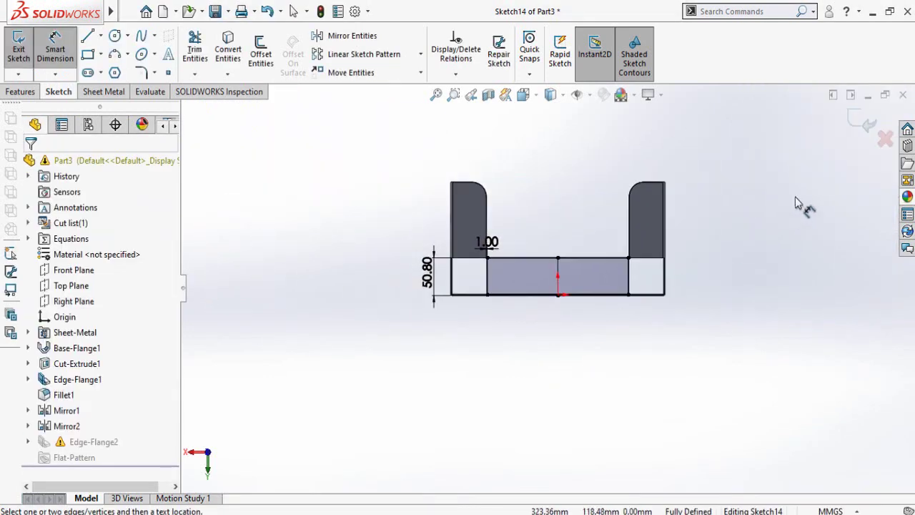
{"action": "left_click", "coordinate": [856, 125]}
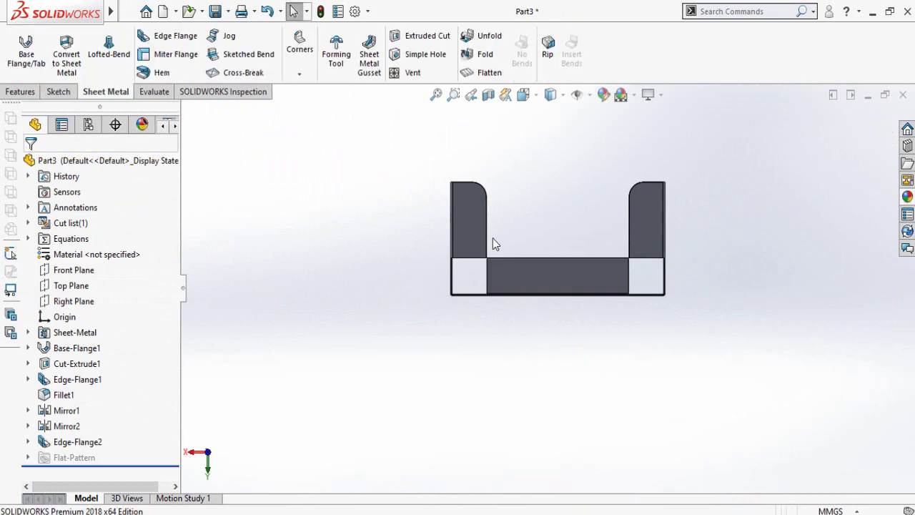
Start a fillet and select the first two leg edges.
{"action": "mouse_move", "coordinate": [492, 240]}
{"action": "middle_mouse_down"}
{"action": "mouse_move", "coordinate": [702, 86]}
{"action": "mouse_move", "coordinate": [562, 292]}
{"action": "mouse_move", "coordinate": [570, 260]}
{"action": "mouse_move", "coordinate": [613, 242]}
{"action": "mouse_move", "coordinate": [645, 310]}
{"action": "middle_mouse_up"}
{"action": "scroll", "coordinate": [674, 289], "scroll_direction": "down", "scroll_amount": 2}
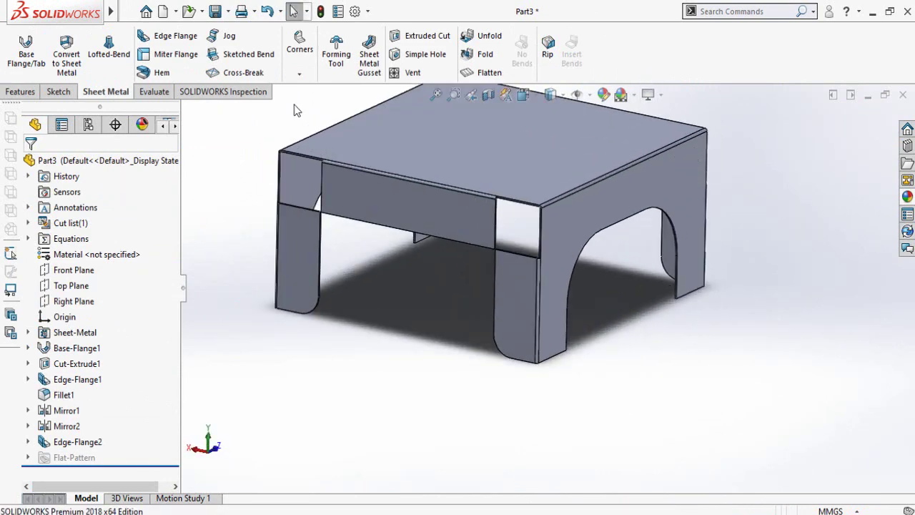
{"action": "left_click", "coordinate": [20, 92]}
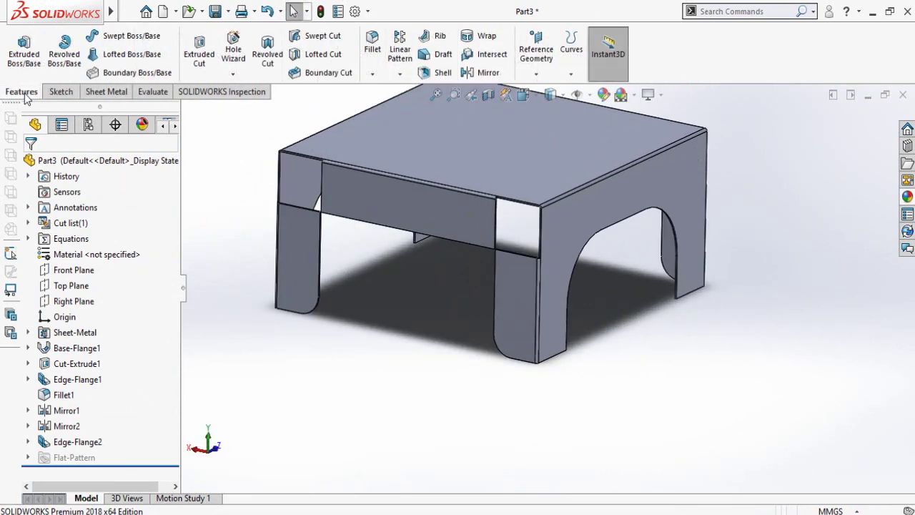
{"action": "left_click", "coordinate": [369, 45]}
{"action": "scroll", "coordinate": [670, 296], "scroll_direction": "down", "scroll_amount": 3}
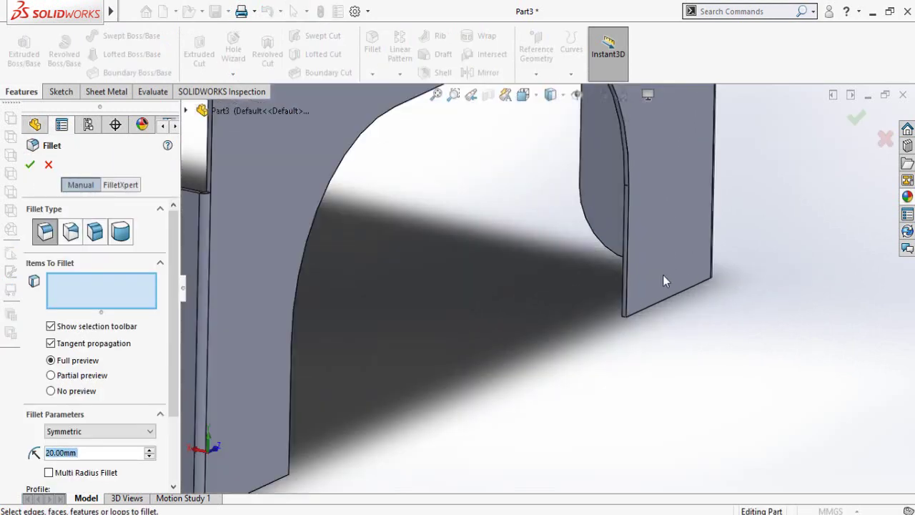
{"action": "scroll", "coordinate": [643, 300], "scroll_direction": "down", "scroll_amount": 2}
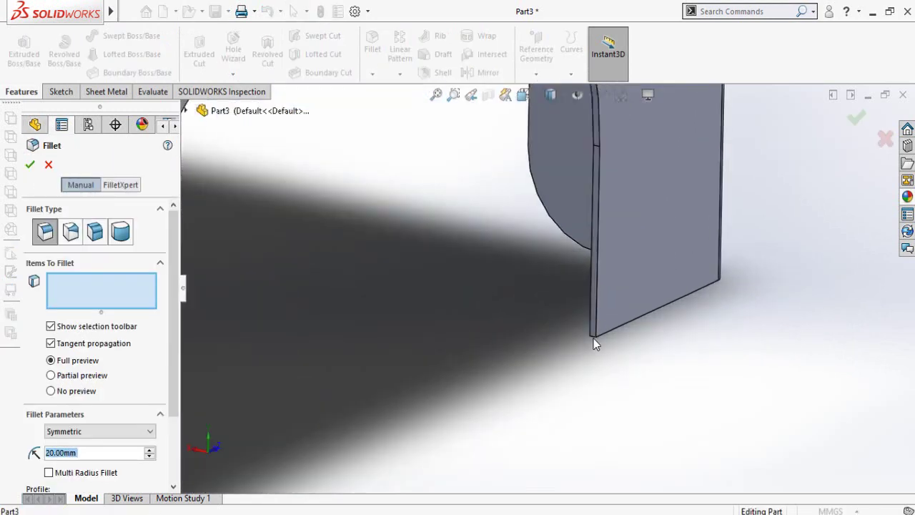
{"action": "left_click", "coordinate": [593, 338]}
{"action": "scroll", "coordinate": [593, 338], "scroll_direction": "up", "scroll_amount": 2}
{"action": "scroll", "coordinate": [515, 377], "scroll_direction": "up", "scroll_amount": 2}
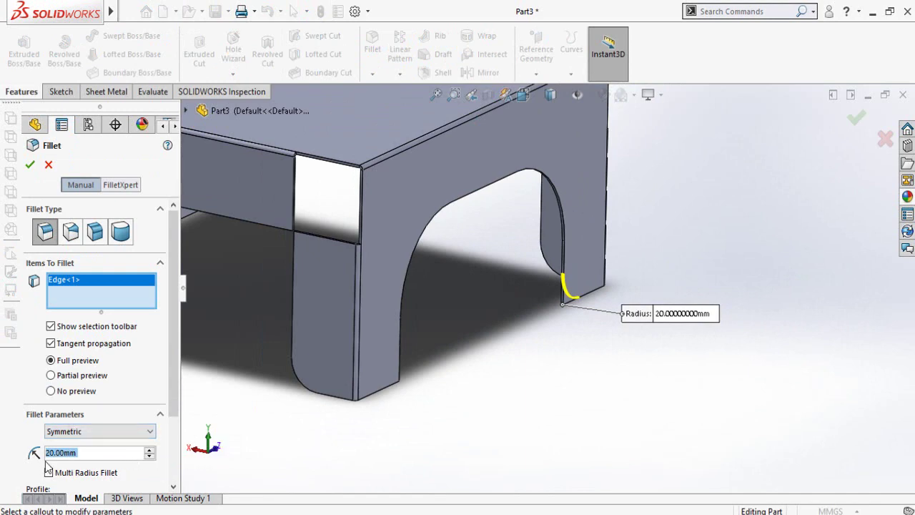
{"action": "mouse_move", "coordinate": [396, 418]}
{"action": "middle_mouse_down"}
{"action": "mouse_move", "coordinate": [336, 419]}
{"action": "mouse_move", "coordinate": [462, 364]}
{"action": "middle_mouse_up"}
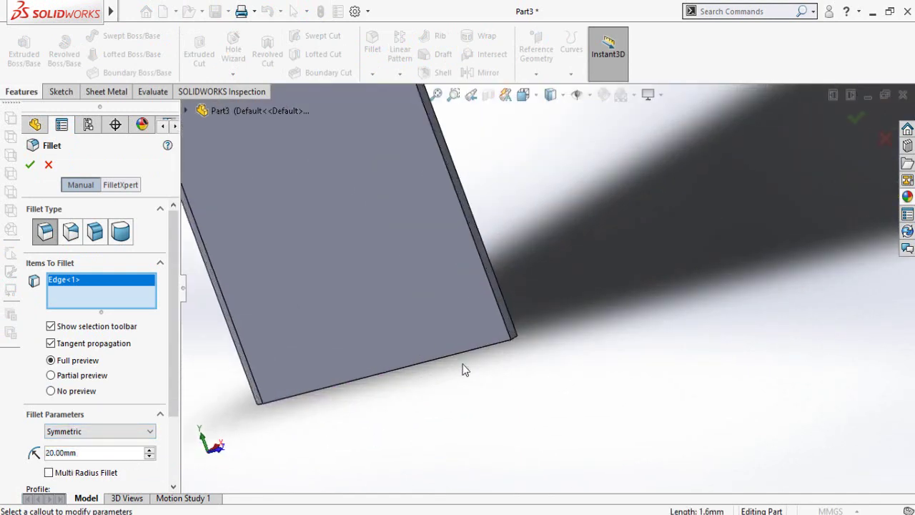
{"action": "left_click", "coordinate": [516, 337]}
Add the third and fourth leg edges and apply the 20 mm fillet.
{"action": "scroll", "coordinate": [536, 354], "scroll_direction": "up", "scroll_amount": 2}
{"action": "mouse_move", "coordinate": [547, 362]}
{"action": "middle_mouse_down"}
{"action": "mouse_move", "coordinate": [619, 327]}
{"action": "mouse_move", "coordinate": [851, 169]}
{"action": "mouse_move", "coordinate": [512, 256]}
{"action": "middle_mouse_up"}
{"action": "scroll", "coordinate": [852, 168], "scroll_direction": "up", "scroll_amount": 3}
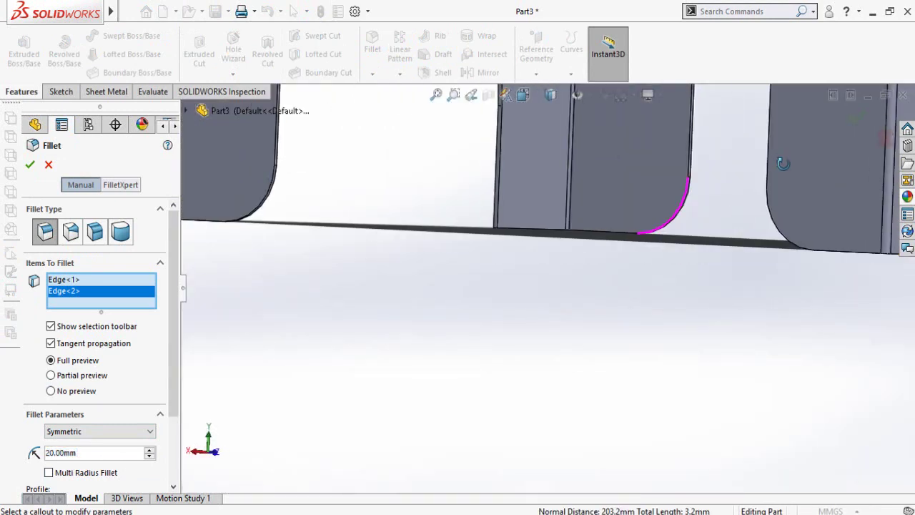
{"action": "scroll", "coordinate": [515, 247], "scroll_direction": "up", "scroll_amount": 3}
{"action": "left_click", "coordinate": [523, 210]}
{"action": "scroll", "coordinate": [509, 296], "scroll_direction": "down", "scroll_amount": 3}
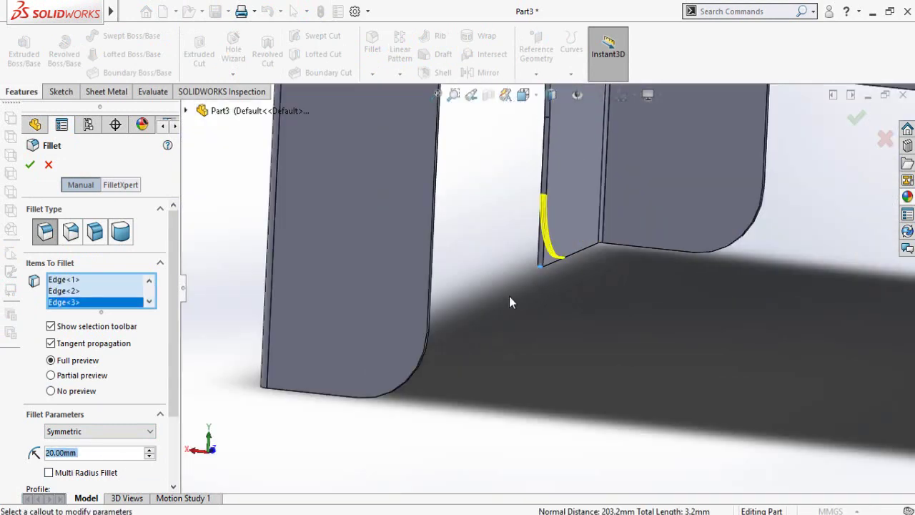
{"action": "scroll", "coordinate": [504, 316], "scroll_direction": "down", "scroll_amount": 2}
{"action": "scroll", "coordinate": [504, 321], "scroll_direction": "down", "scroll_amount": 3}
{"action": "middle_click_drag", "start_coordinate": [584, 333], "coordinate": [772, 315]}
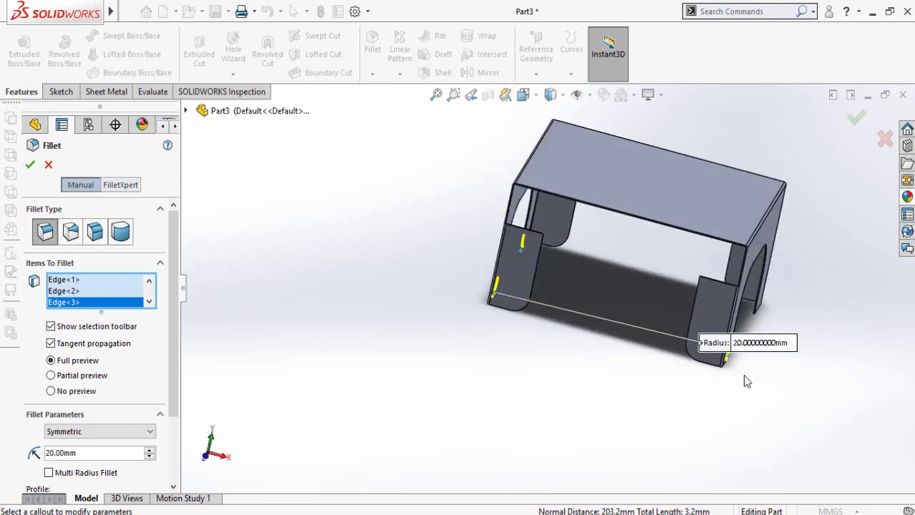
{"action": "scroll", "coordinate": [694, 320], "scroll_direction": "down", "scroll_amount": 5}
{"action": "scroll", "coordinate": [586, 312], "scroll_direction": "down", "scroll_amount": 5}
{"action": "left_click", "coordinate": [515, 320]}
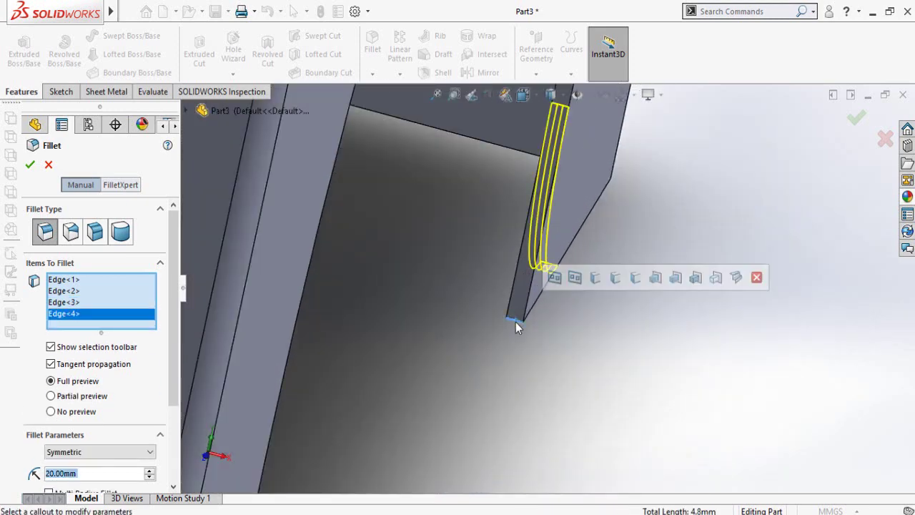
{"action": "scroll", "coordinate": [518, 329], "scroll_direction": "up", "scroll_amount": 5}
{"action": "scroll", "coordinate": [518, 328], "scroll_direction": "up", "scroll_amount": 5}
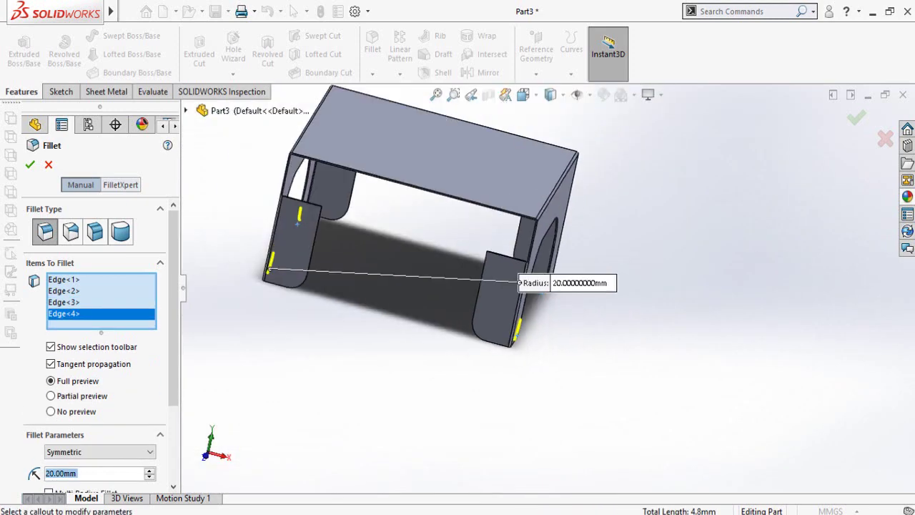
{"action": "left_click", "coordinate": [30, 166]}
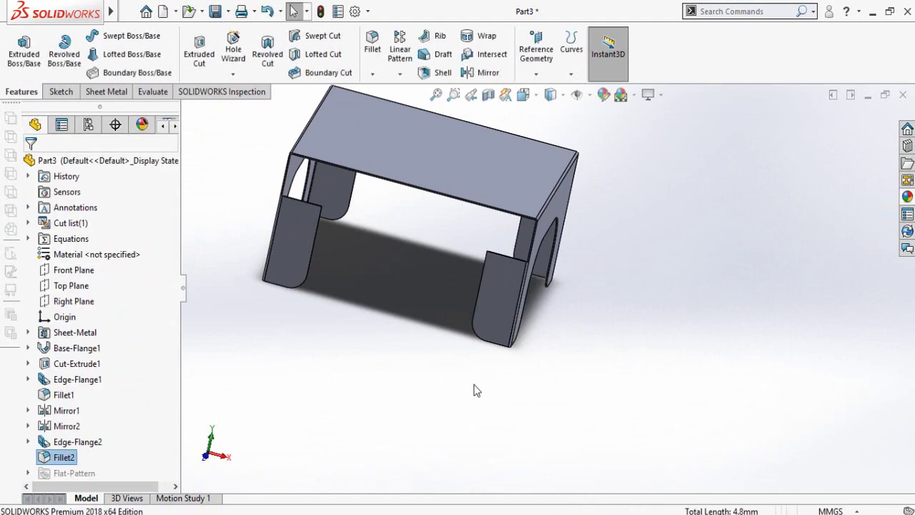
{"action": "mouse_move", "coordinate": [473, 388]}
{"action": "middle_mouse_down"}
{"action": "mouse_move", "coordinate": [471, 279]}
{"action": "mouse_move", "coordinate": [486, 279]}
{"action": "middle_mouse_up"}
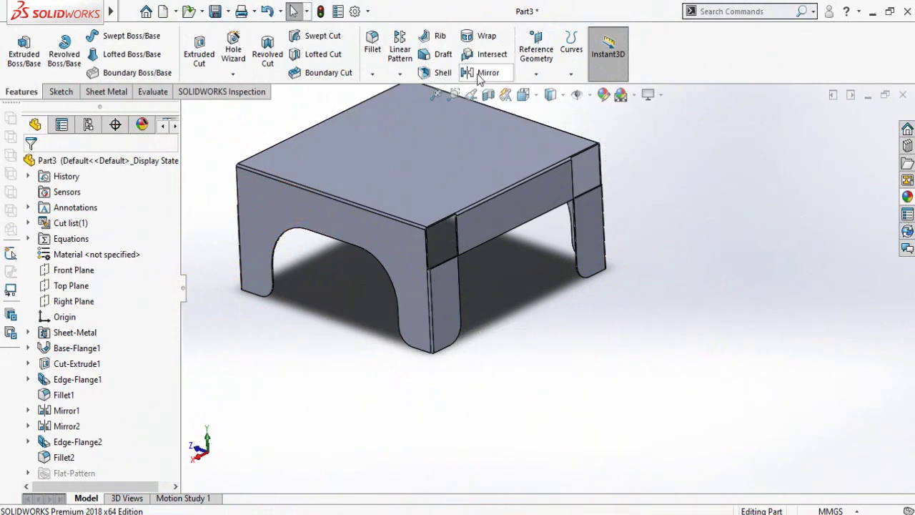
Mirror Edge-Flange2 across the Front Plane to create Mirror3.
{"action": "left_click", "coordinate": [486, 72]}
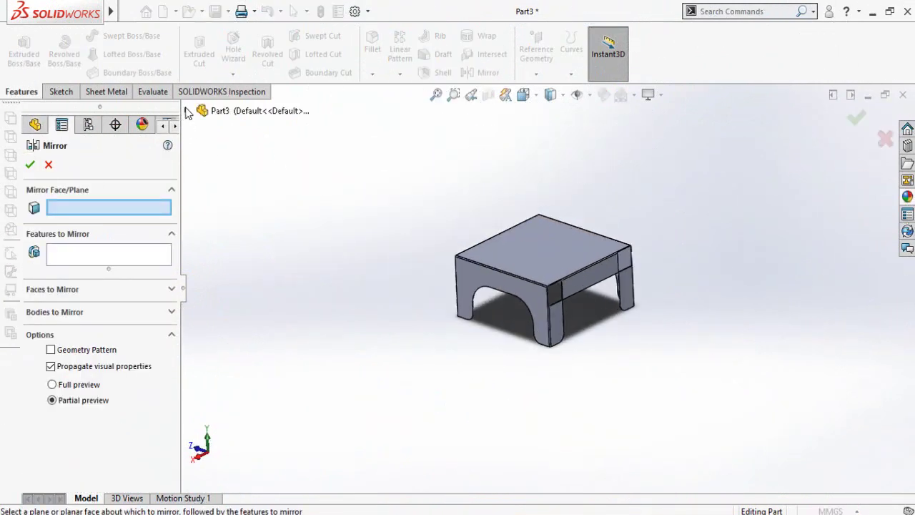
{"action": "left_click", "coordinate": [186, 111]}
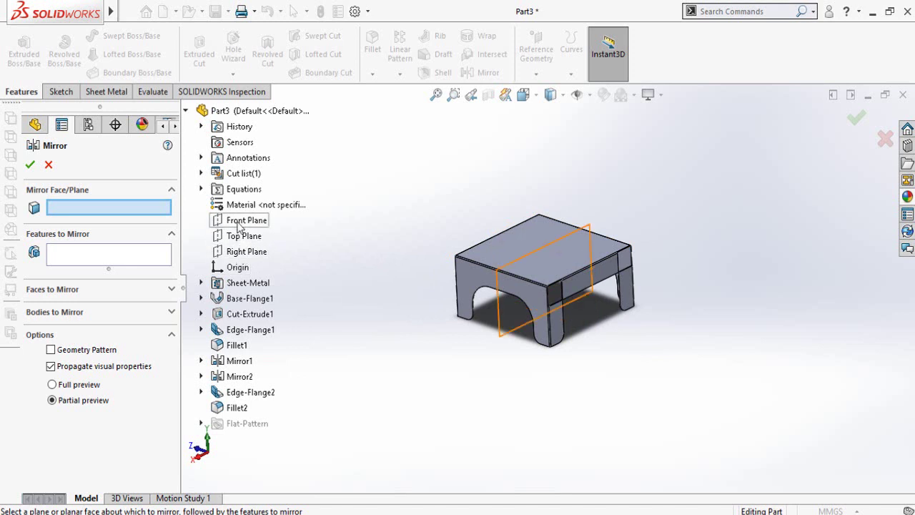
{"action": "left_click", "coordinate": [238, 223]}
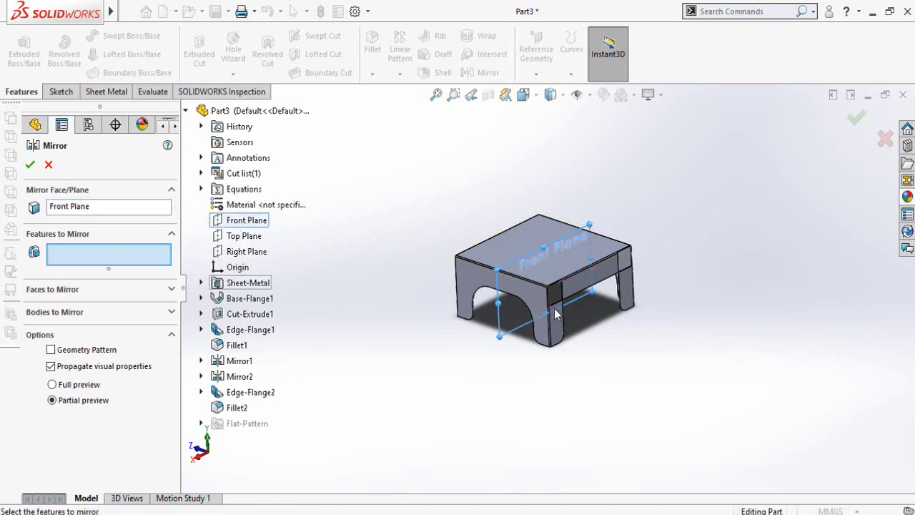
{"action": "scroll", "coordinate": [565, 304], "scroll_direction": "down", "scroll_amount": 3}
{"action": "left_click", "coordinate": [606, 270]}
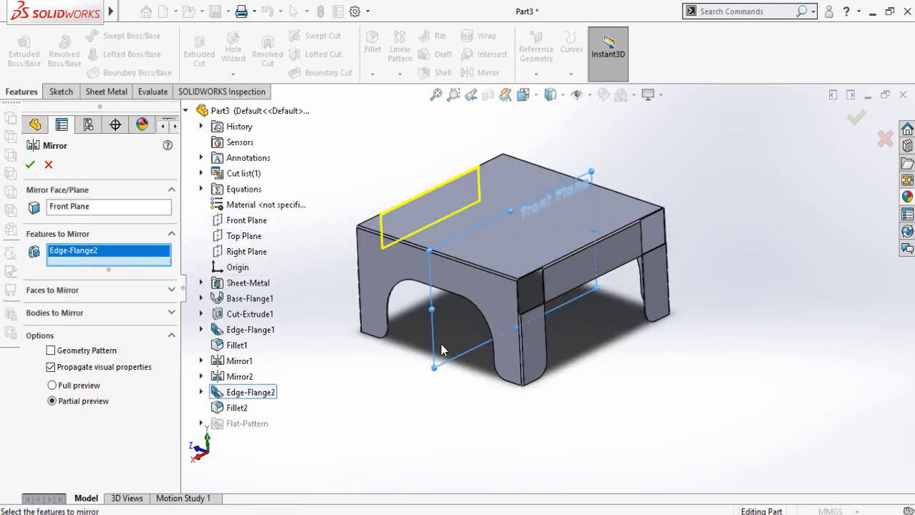
{"action": "mouse_move", "coordinate": [441, 350]}
{"action": "middle_mouse_down"}
{"action": "mouse_move", "coordinate": [438, 342]}
{"action": "mouse_move", "coordinate": [520, 310]}
{"action": "mouse_move", "coordinate": [515, 283]}
{"action": "middle_mouse_up"}
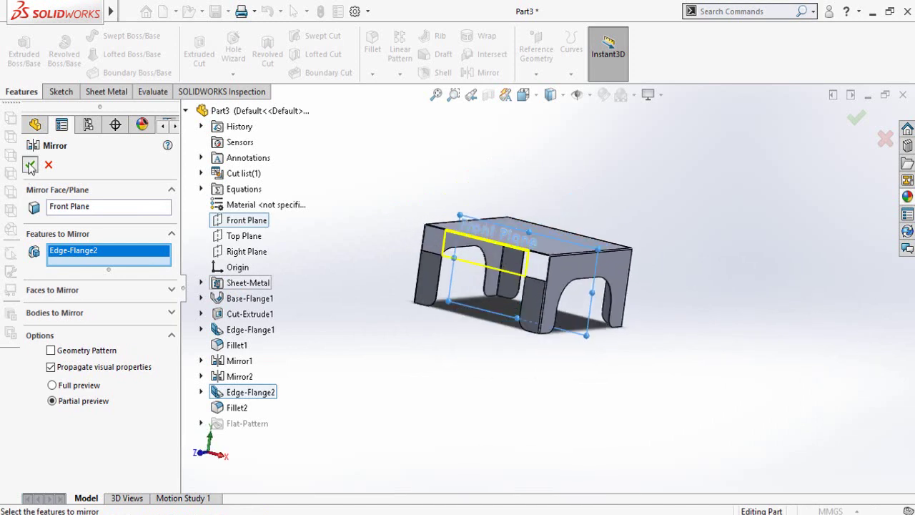
{"action": "left_click", "coordinate": [30, 166]}
{"action": "mouse_move", "coordinate": [419, 381]}
{"action": "middle_mouse_down"}
{"action": "mouse_move", "coordinate": [454, 343]}
{"action": "mouse_move", "coordinate": [541, 392]}
{"action": "mouse_move", "coordinate": [516, 426]}
{"action": "mouse_move", "coordinate": [537, 429]}
{"action": "middle_mouse_up"}
{"action": "mouse_move", "coordinate": [556, 236]}
{"action": "middle_mouse_down"}
{"action": "mouse_move", "coordinate": [574, 268]}
{"action": "mouse_move", "coordinate": [518, 238]}
{"action": "mouse_move", "coordinate": [506, 317]}
{"action": "mouse_move", "coordinate": [353, 200]}
{"action": "mouse_move", "coordinate": [445, 298]}
{"action": "middle_mouse_up"}
{"action": "scroll", "coordinate": [520, 264], "scroll_direction": "down", "scroll_amount": 3}
{"action": "scroll", "coordinate": [500, 258], "scroll_direction": "down", "scroll_amount": 2}
{"action": "scroll", "coordinate": [500, 258], "scroll_direction": "up", "scroll_amount": 3}
{"action": "scroll", "coordinate": [506, 318], "scroll_direction": "up", "scroll_amount": 3}
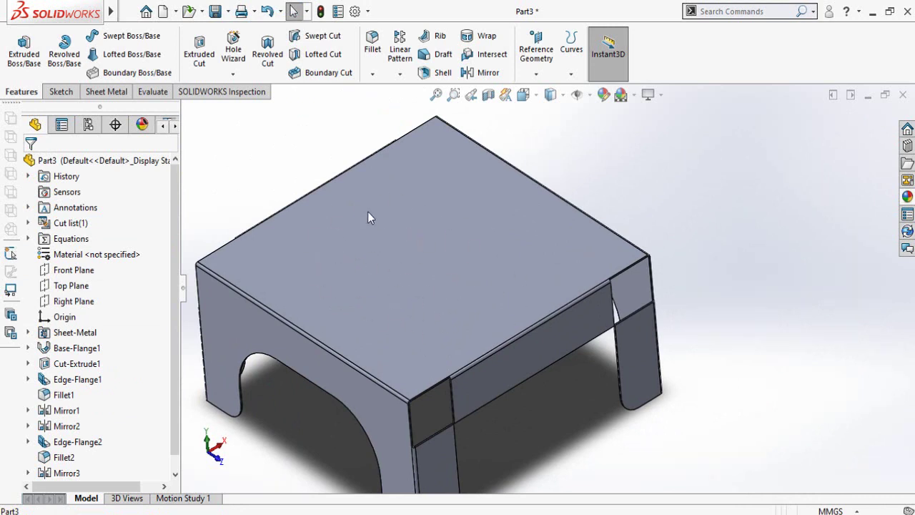
Sketch a circle on the seat top centred on the origin and dimension it Ø30.
{"action": "left_click", "coordinate": [415, 252]}
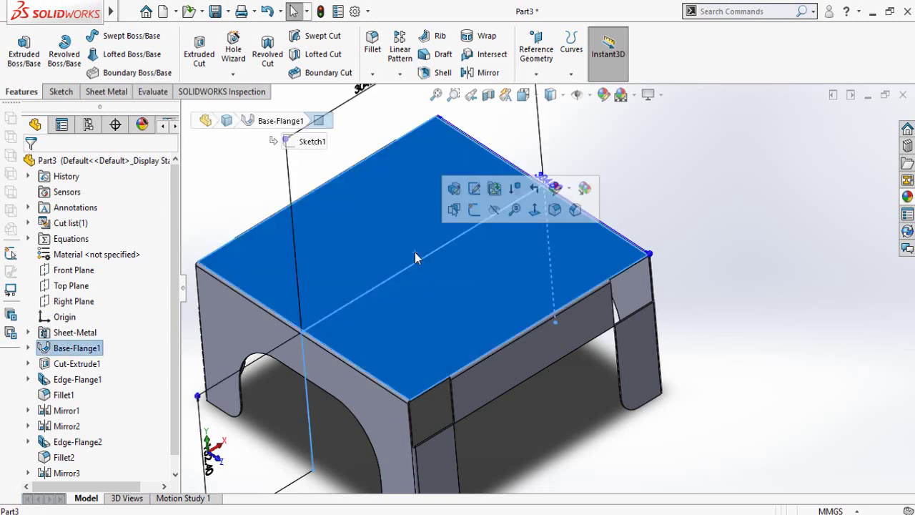
{"action": "left_click", "coordinate": [474, 213]}
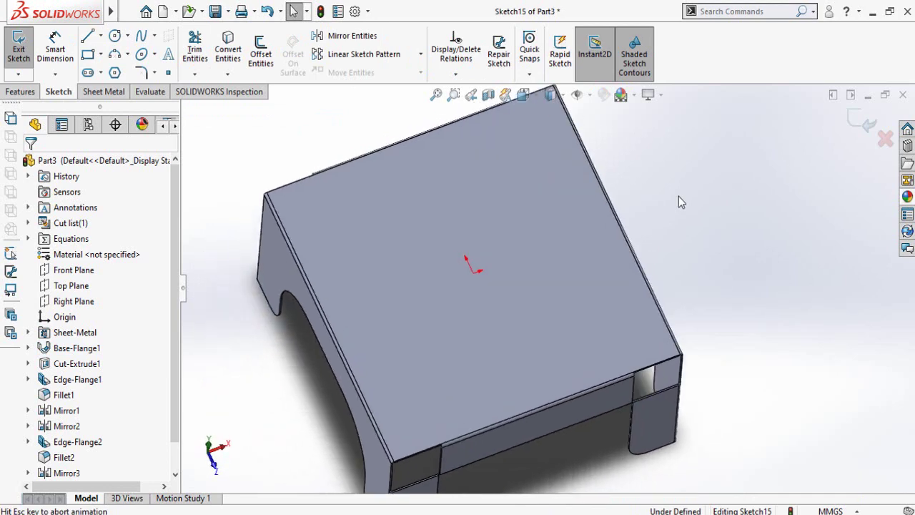
{"action": "left_click", "coordinate": [114, 37]}
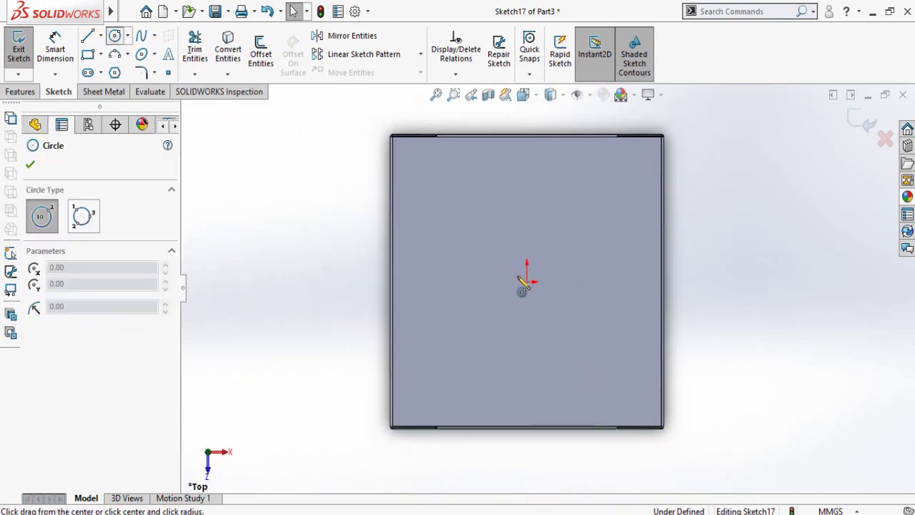
{"action": "left_click", "coordinate": [527, 281]}
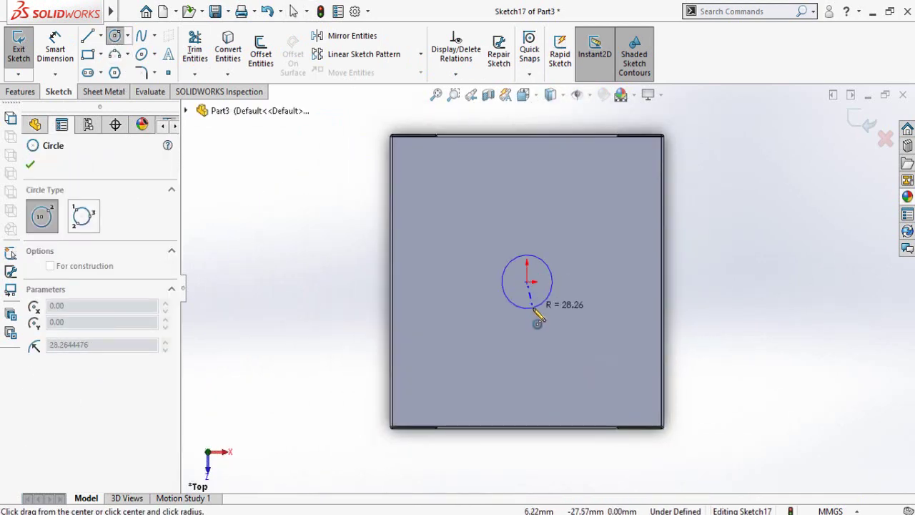
{"action": "left_click", "coordinate": [534, 306]}
{"action": "key", "text": "d"}
{"action": "left_click", "coordinate": [538, 311]}
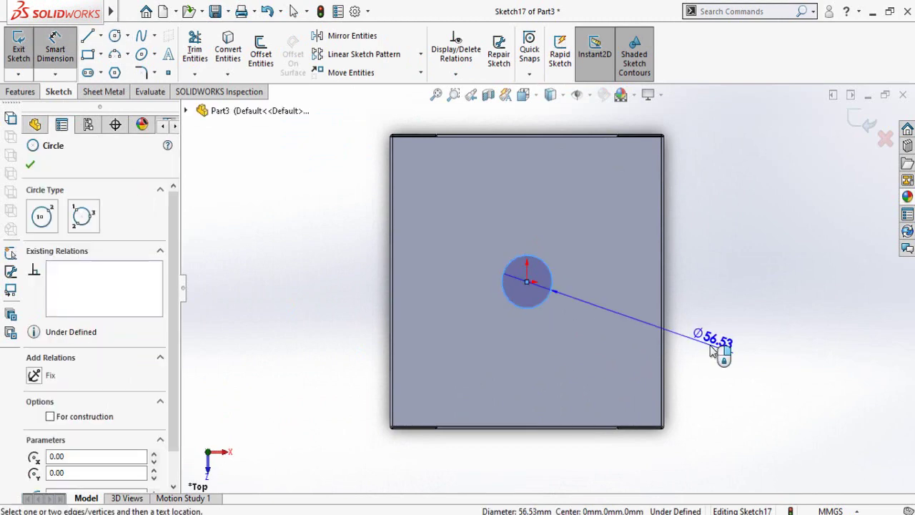
{"action": "left_click", "coordinate": [717, 350]}
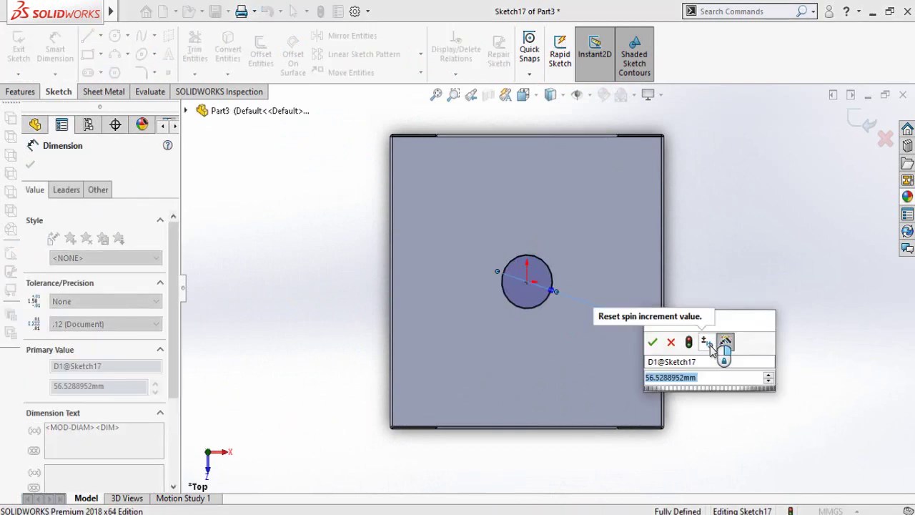
{"action": "type", "text": "30"}
{"action": "key", "text": "Return"}
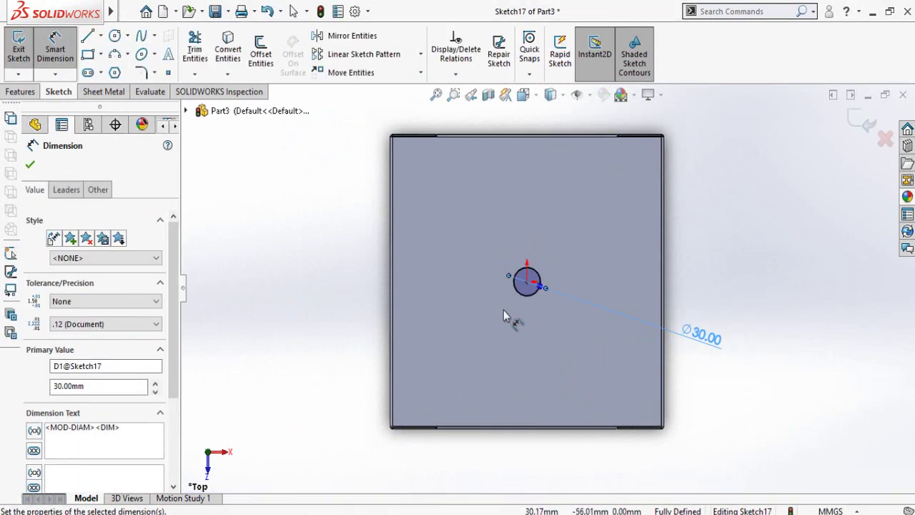
{"action": "left_click", "coordinate": [392, 270]}
{"action": "key", "text": "Escape"}
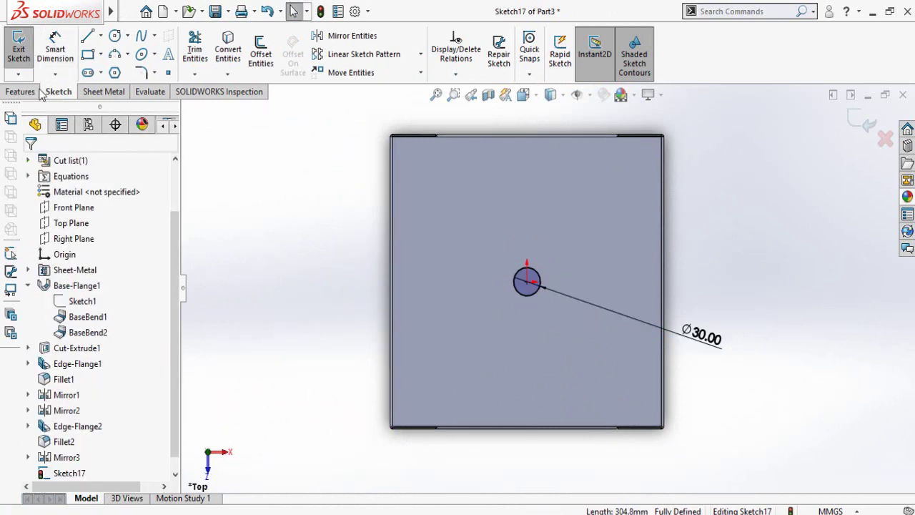
Extrude-cut the Ø30 circle through the seat.
{"action": "left_click", "coordinate": [22, 91]}
{"action": "left_click", "coordinate": [200, 50]}
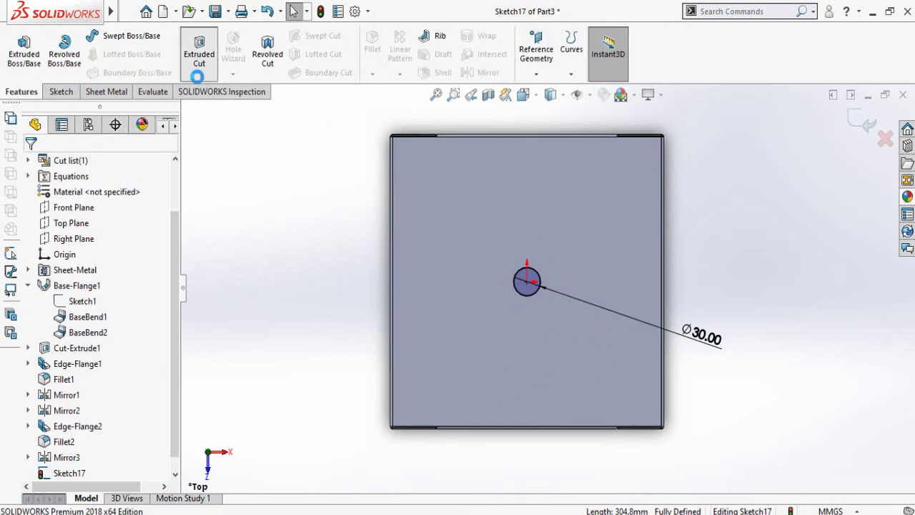
{"action": "left_click", "coordinate": [30, 164]}
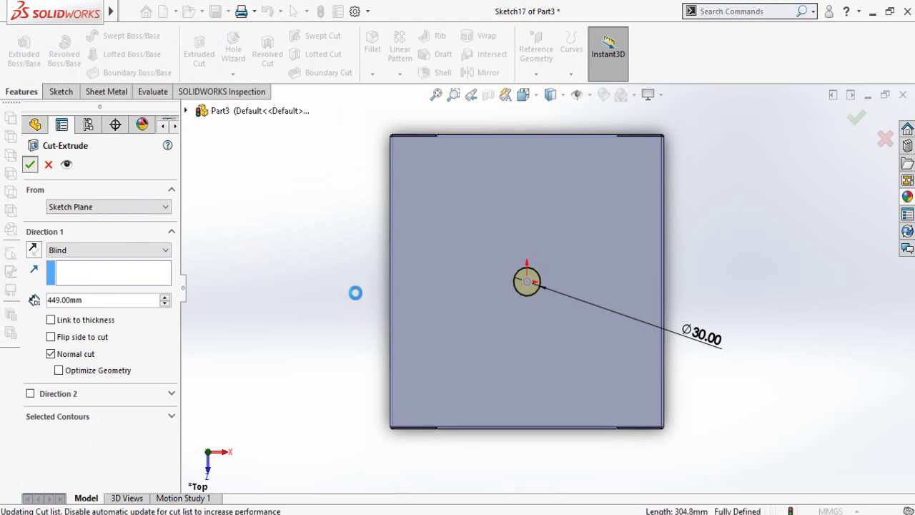
Sketch a vertical straight slot on the seat face just above the centre hole.
{"action": "left_click", "coordinate": [498, 339]}
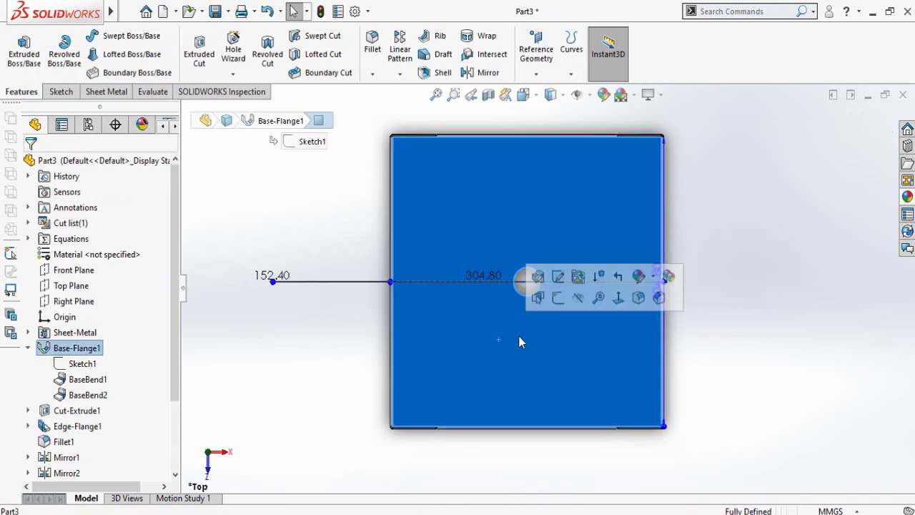
{"action": "left_click", "coordinate": [557, 298]}
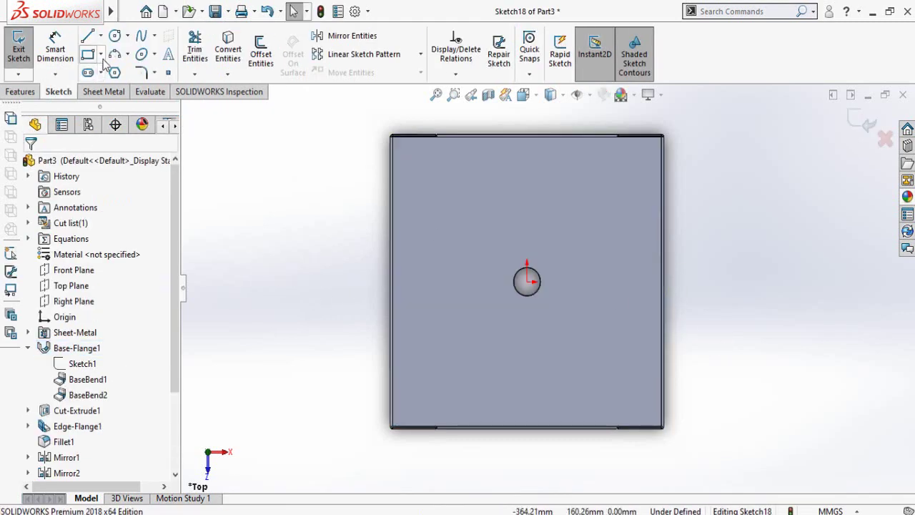
{"action": "left_click", "coordinate": [88, 73]}
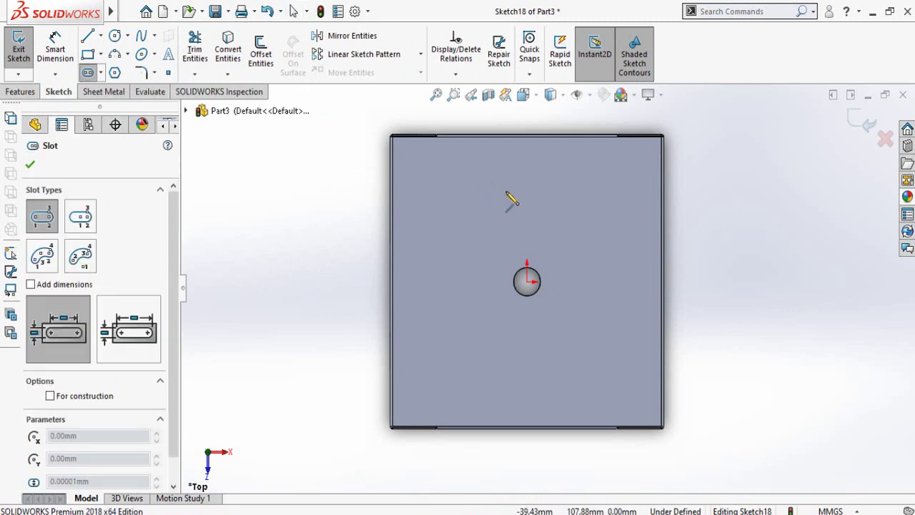
{"action": "left_click", "coordinate": [526, 243]}
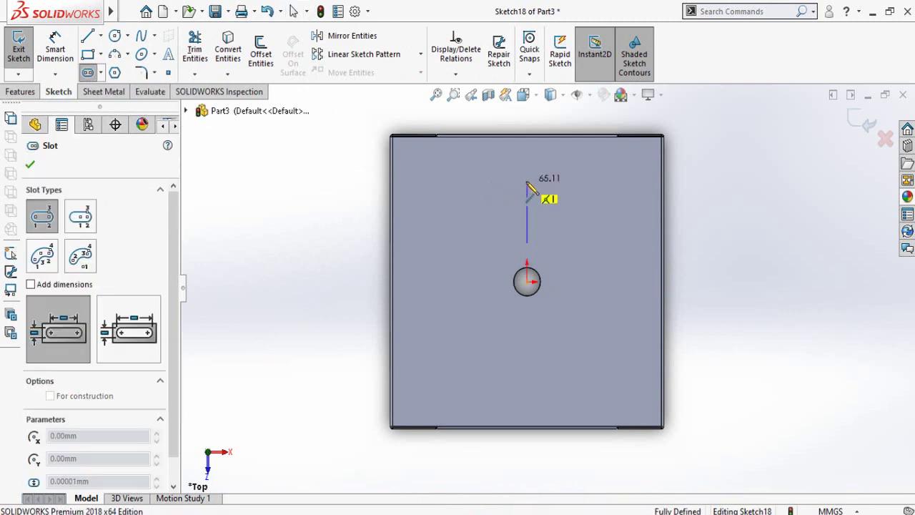
{"action": "left_click", "coordinate": [527, 181]}
{"action": "left_click", "coordinate": [538, 181]}
{"action": "key", "text": "Escape"}
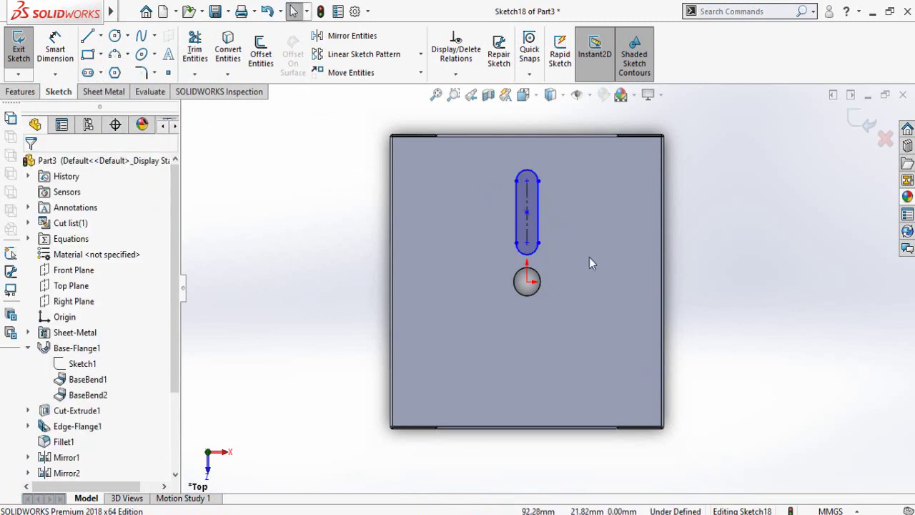
{"action": "right_click_drag", "start_coordinate": [715, 238], "coordinate": [716, 186]}
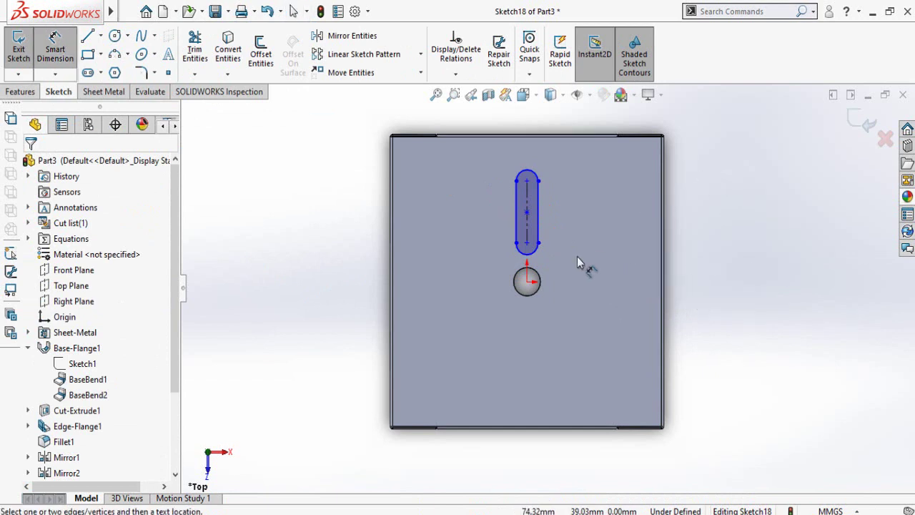
Dimension the slot's end radius to R15 and its length to 65 mm.
{"action": "left_click", "coordinate": [537, 251]}
{"action": "left_click", "coordinate": [597, 311]}
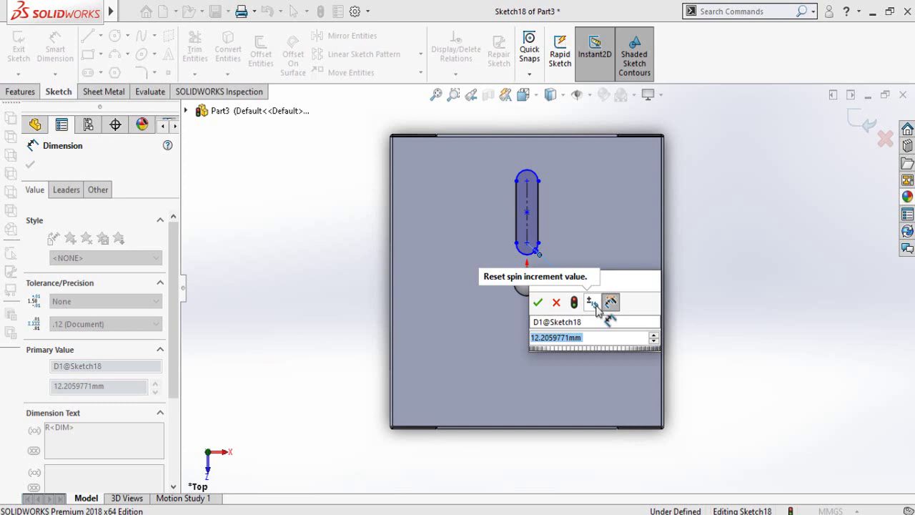
{"action": "type", "text": "15"}
{"action": "key", "text": "Return"}
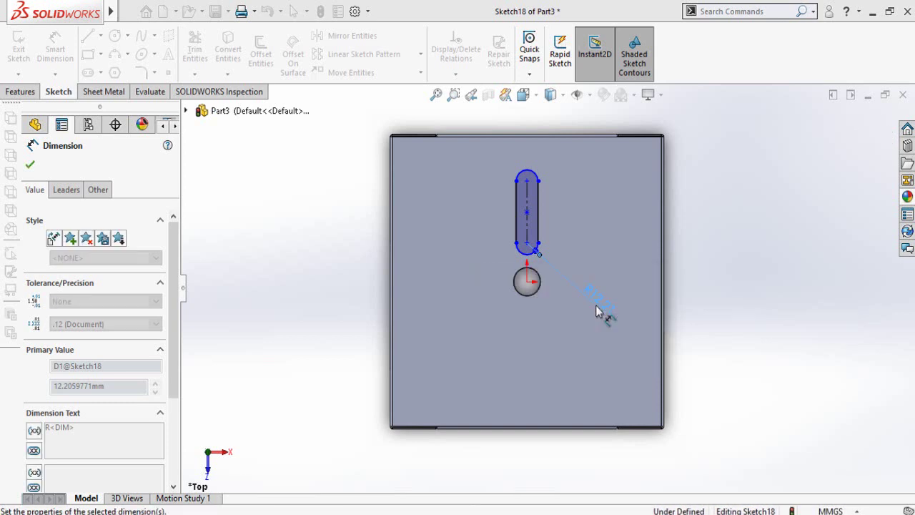
{"action": "scroll", "coordinate": [731, 293], "scroll_direction": "up", "scroll_amount": 2}
{"action": "key", "text": "Escape"}
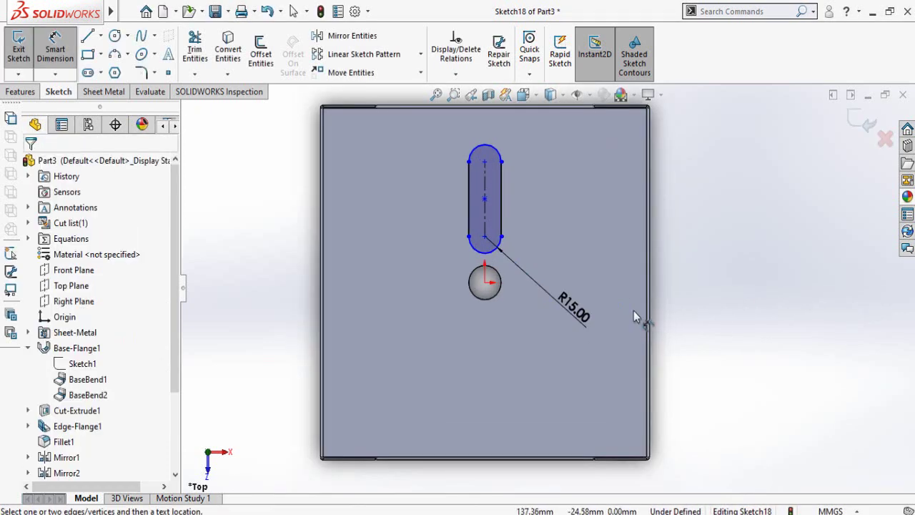
{"action": "left_click", "coordinate": [486, 197]}
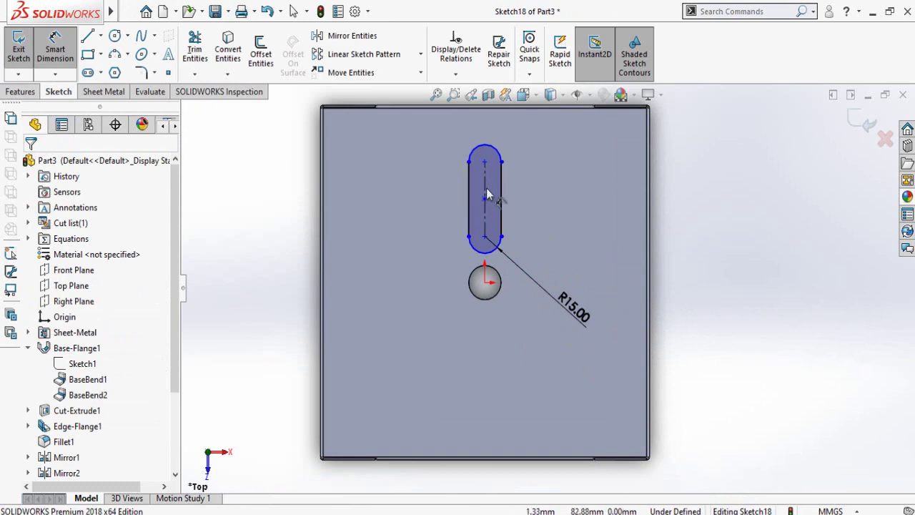
{"action": "left_click", "coordinate": [553, 194]}
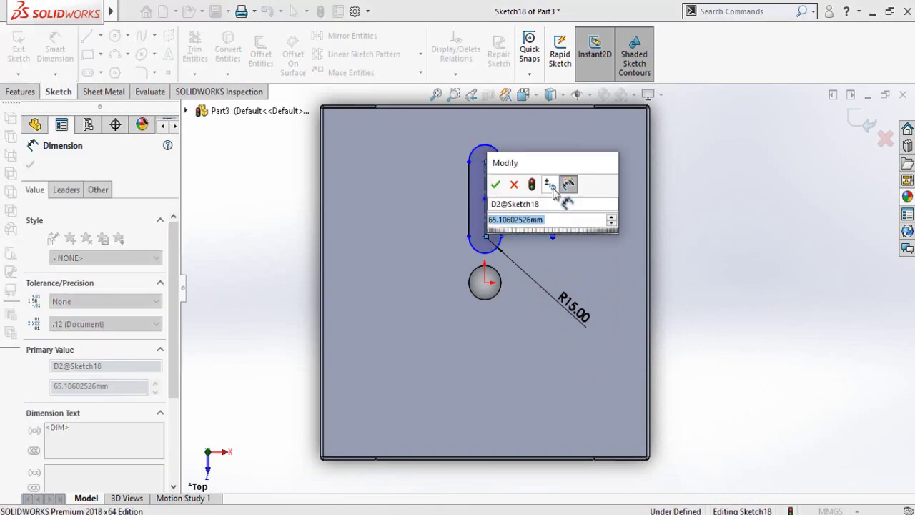
{"action": "type", "text": "65"}
{"action": "key", "text": "Return"}
{"action": "key", "text": "Escape"}
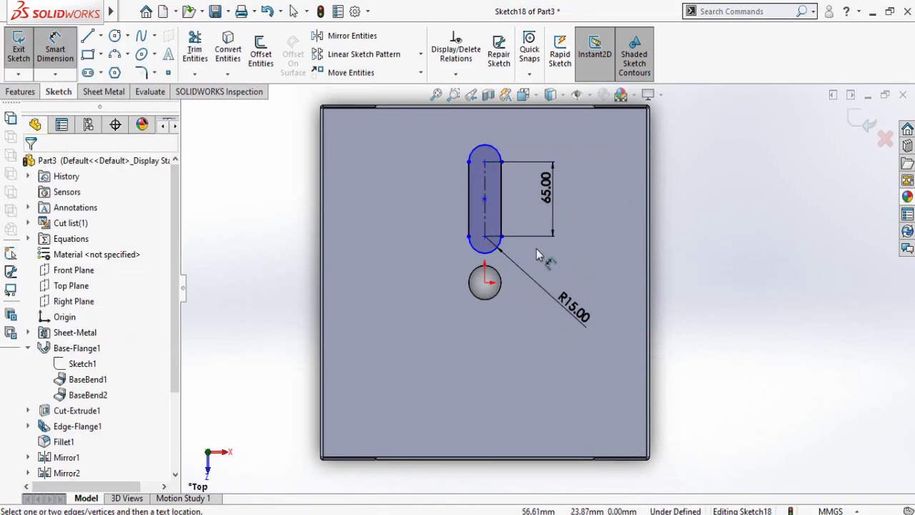
Place the slot's lower centre 50 mm vertically above the origin.
{"action": "scroll", "coordinate": [493, 250], "scroll_direction": "up", "scroll_amount": 2}
{"action": "left_click", "coordinate": [482, 289]}
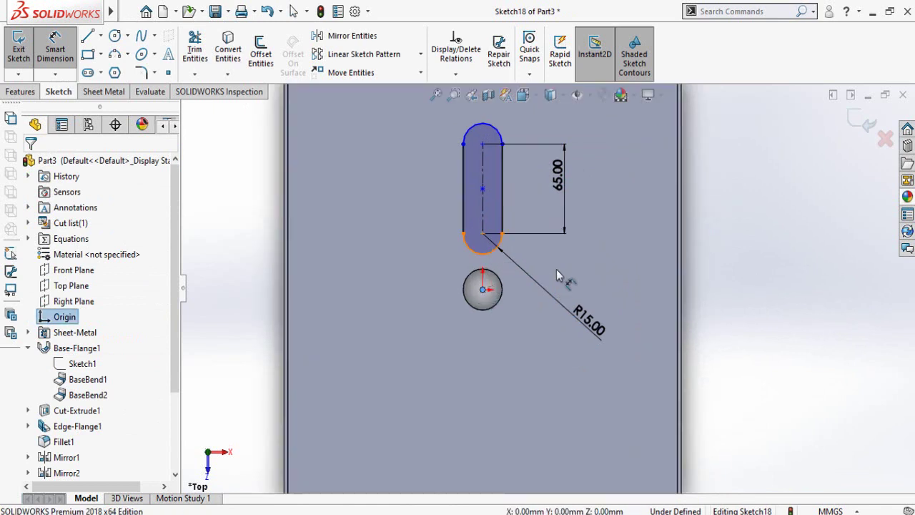
{"action": "left_click", "coordinate": [483, 233]}
{"action": "left_click", "coordinate": [597, 269]}
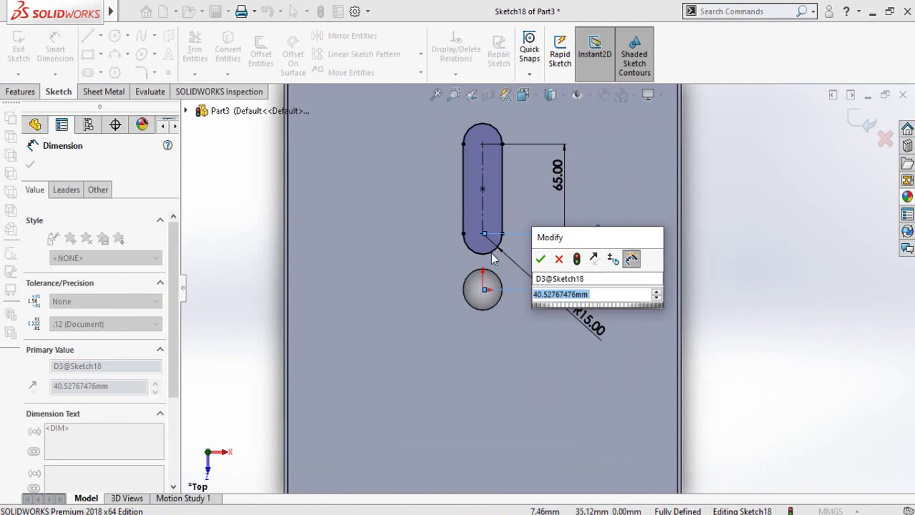
{"action": "type", "text": "50"}
{"action": "key", "text": "Return"}
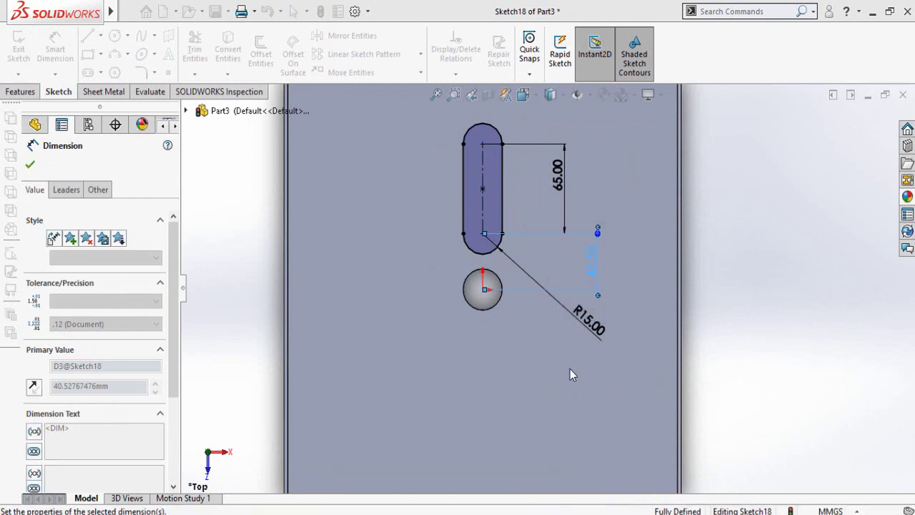
{"action": "key", "text": "f"}
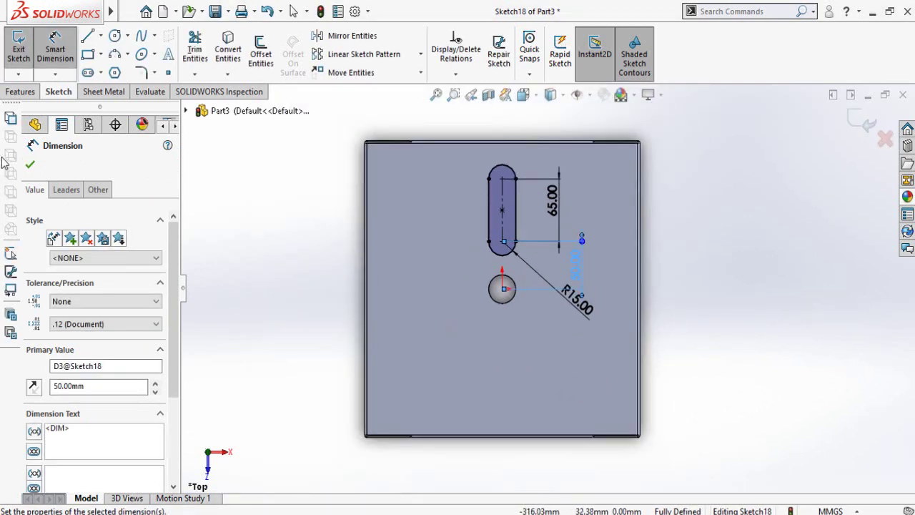
{"action": "left_click", "coordinate": [28, 169]}
{"action": "left_click", "coordinate": [21, 92]}
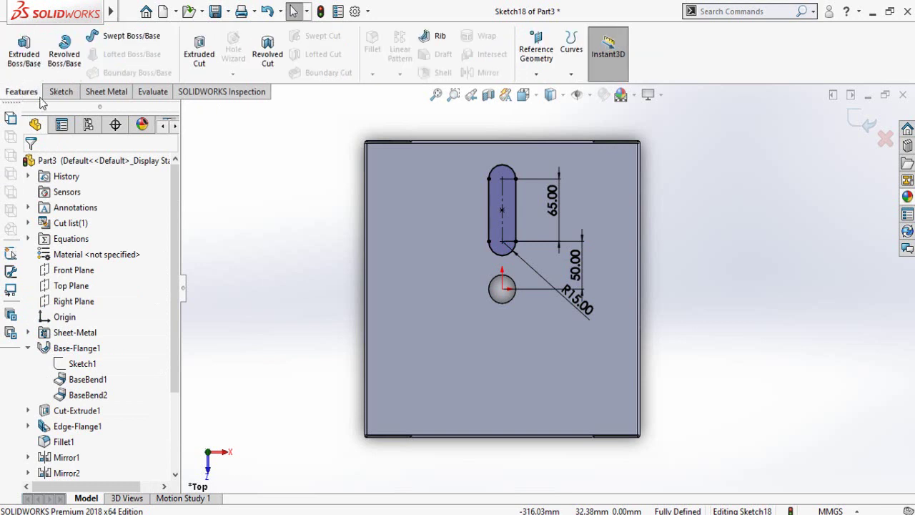
Extrude-cut the slot sketch through the seat.
{"action": "left_click", "coordinate": [201, 60]}
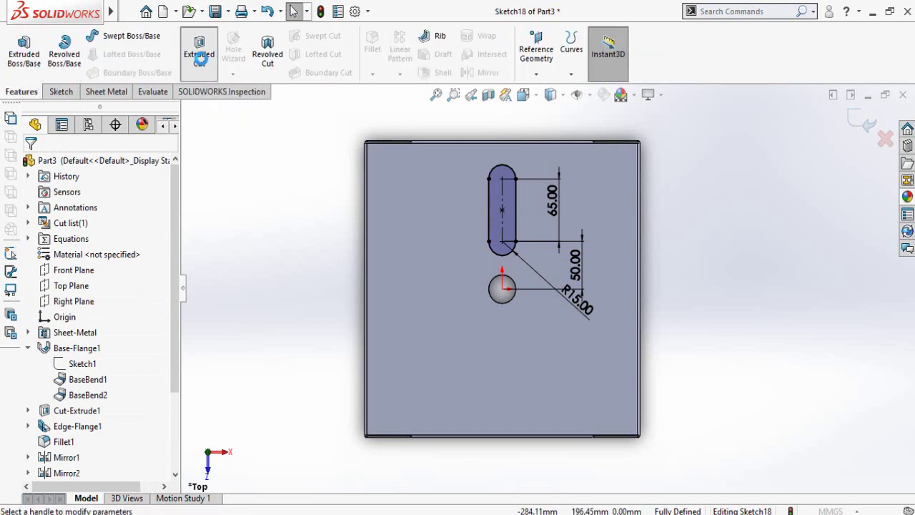
{"action": "left_click", "coordinate": [30, 166]}
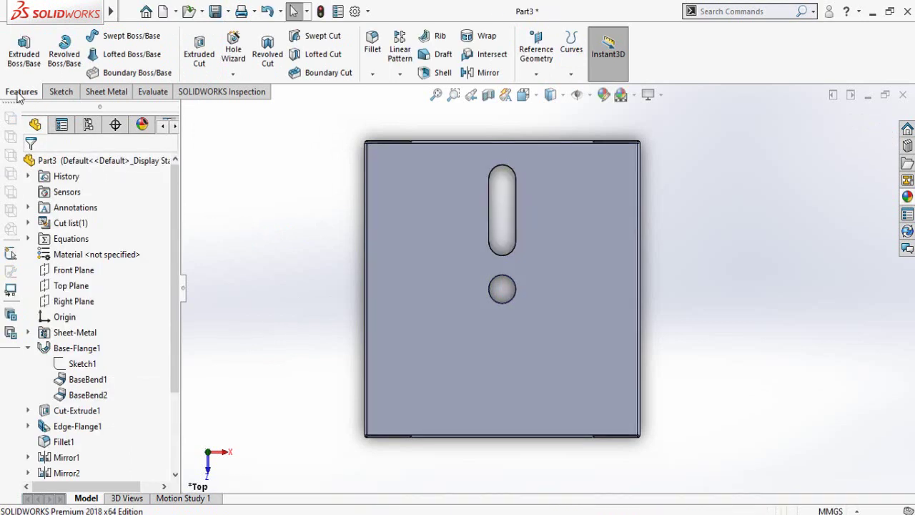
Start a circular pattern using the centre hole's edge as its axis.
{"action": "left_click", "coordinate": [400, 76]}
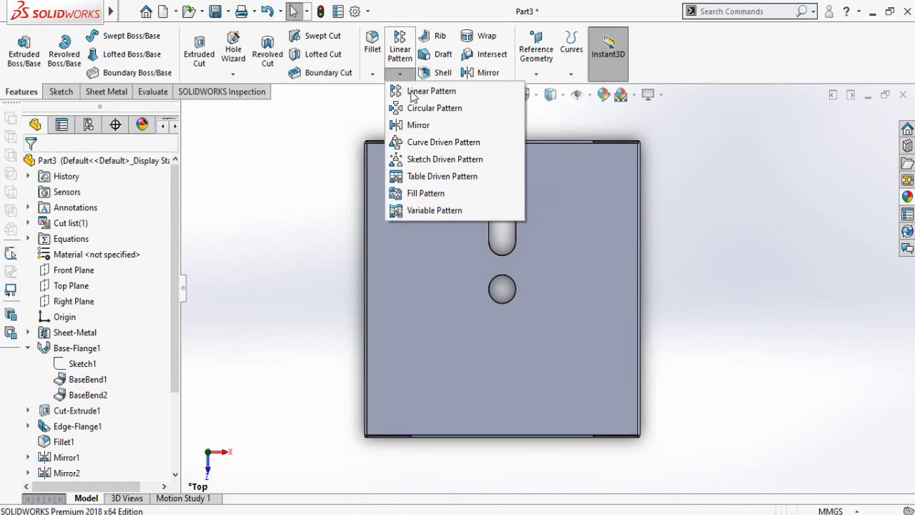
{"action": "left_click", "coordinate": [423, 110]}
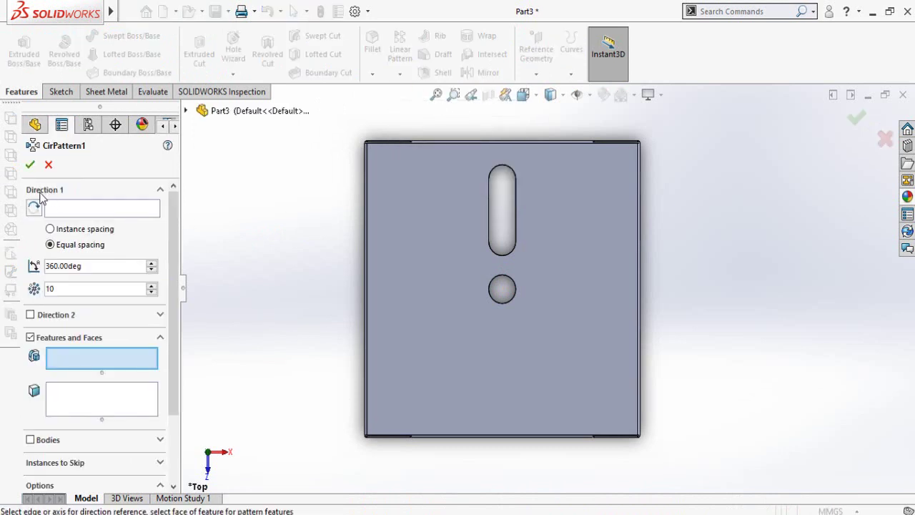
{"action": "left_click", "coordinate": [71, 206]}
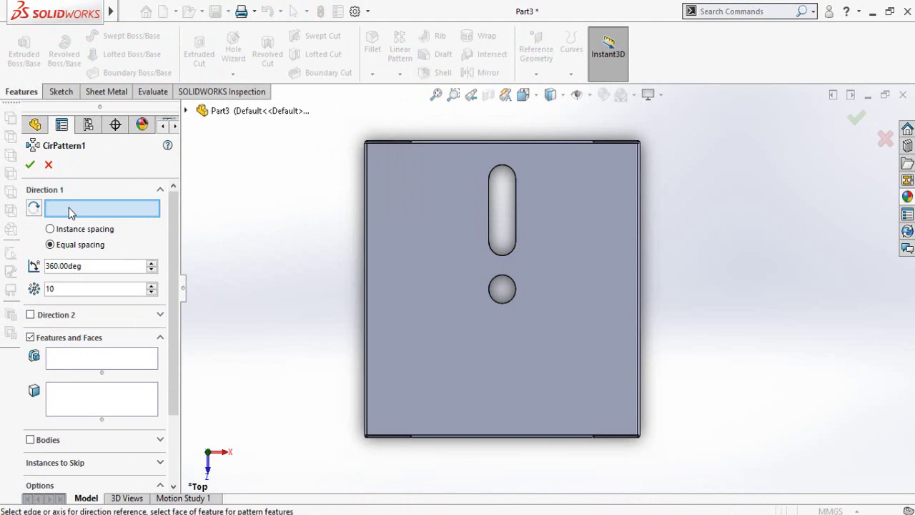
{"action": "left_click", "coordinate": [496, 303]}
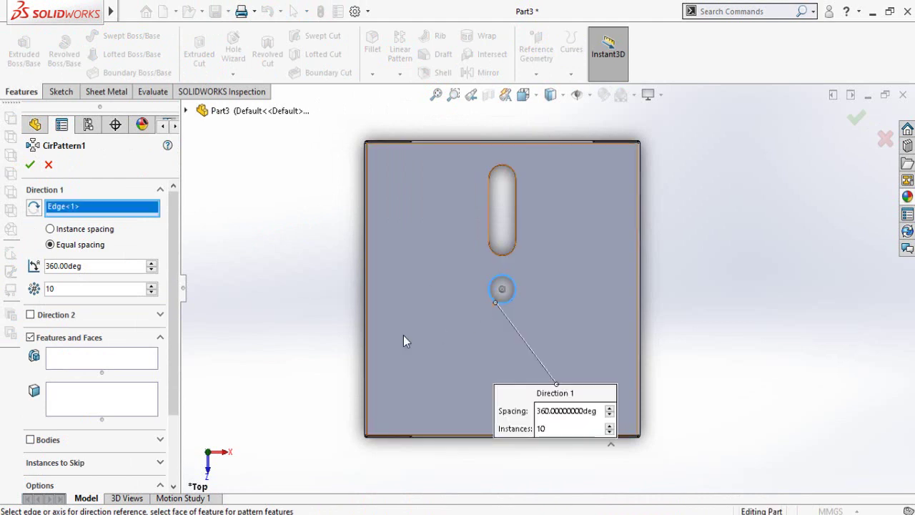
Pattern Cut-Extrude4 with 6 equally spaced instances over 360°.
{"action": "left_click", "coordinate": [83, 359]}
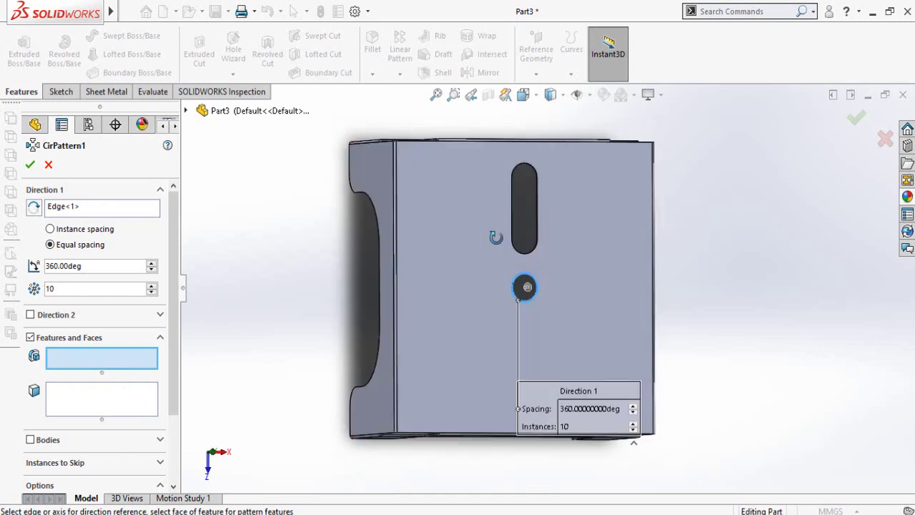
{"action": "middle_click_drag", "start_coordinate": [442, 257], "coordinate": [562, 235]}
{"action": "scroll", "coordinate": [476, 247], "scroll_direction": "down", "scroll_amount": 5}
{"action": "scroll", "coordinate": [499, 326], "scroll_direction": "down", "scroll_amount": 2}
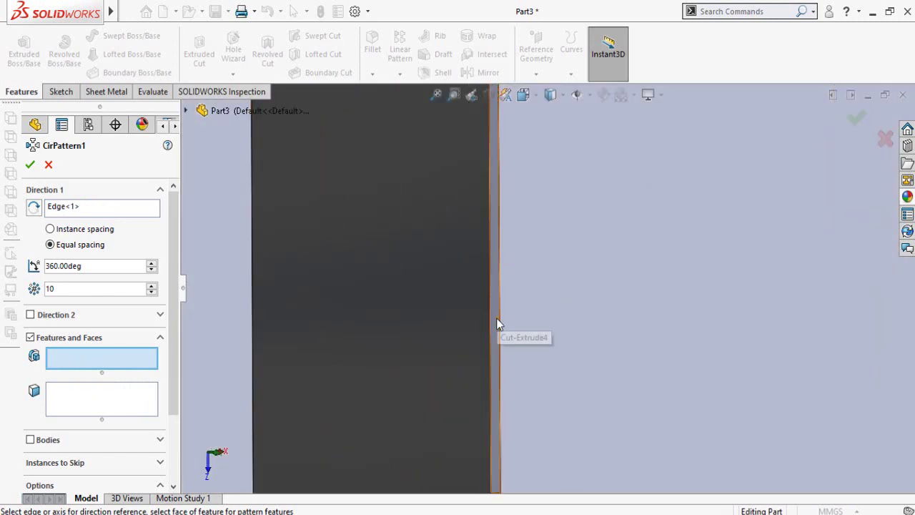
{"action": "left_click", "coordinate": [499, 323]}
{"action": "scroll", "coordinate": [510, 331], "scroll_direction": "up", "scroll_amount": 3}
{"action": "scroll", "coordinate": [519, 333], "scroll_direction": "up", "scroll_amount": 4}
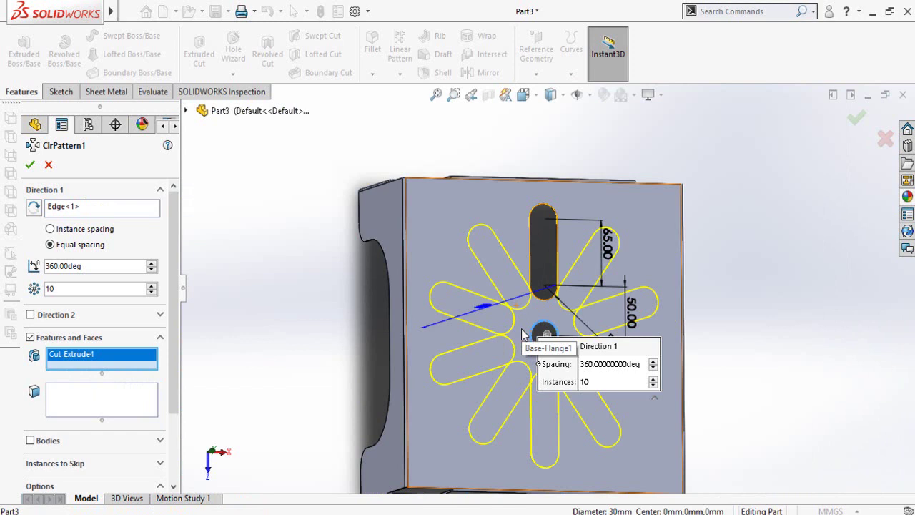
{"action": "middle_click_drag", "start_coordinate": [522, 334], "coordinate": [543, 325]}
{"action": "left_click", "coordinate": [151, 292]}
{"action": "left_click", "coordinate": [151, 292]}
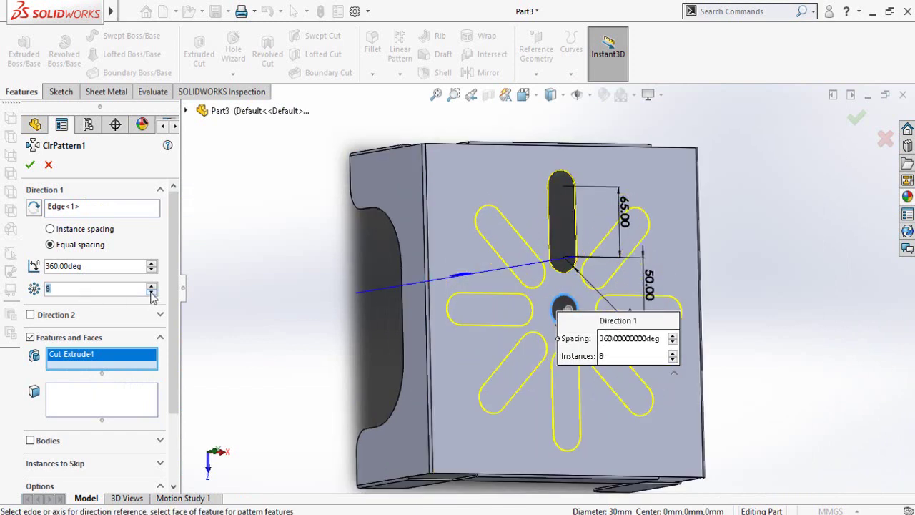
{"action": "left_click", "coordinate": [152, 292]}
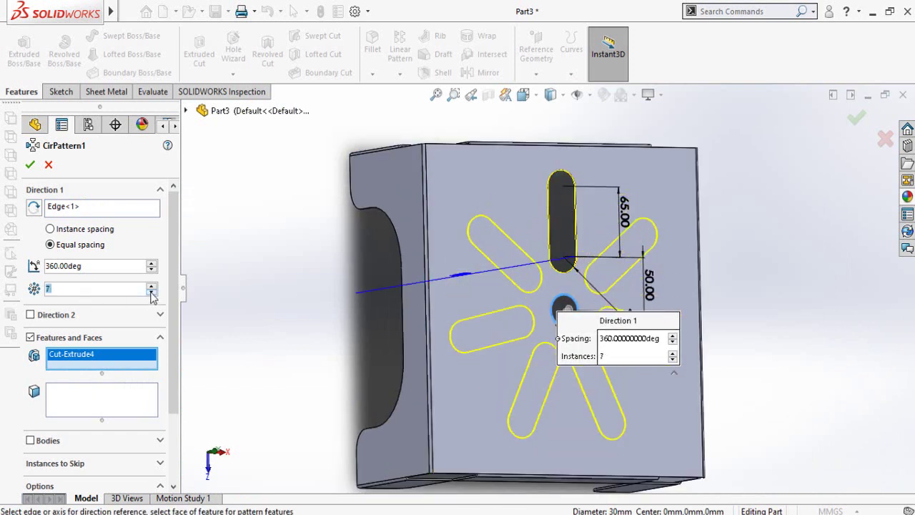
{"action": "left_click", "coordinate": [151, 292]}
{"action": "left_click", "coordinate": [30, 166]}
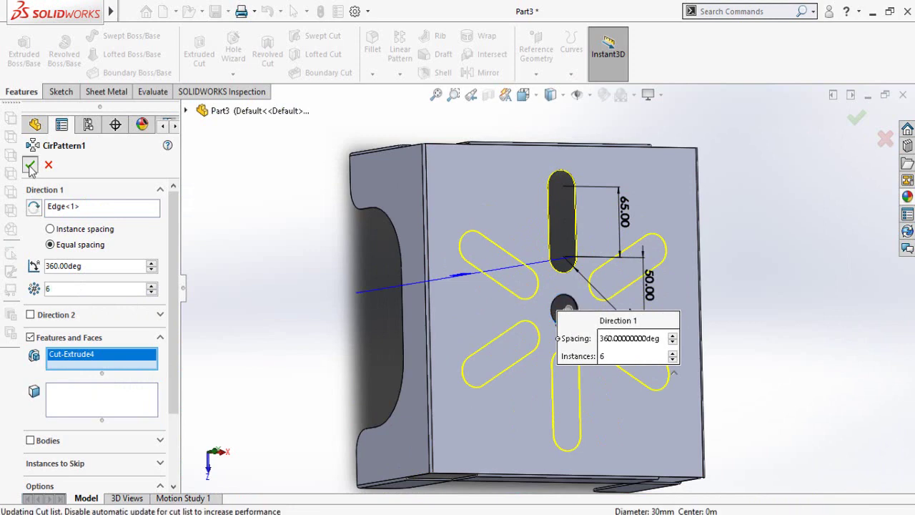
{"action": "scroll", "coordinate": [489, 239], "scroll_direction": "up", "scroll_amount": 3}
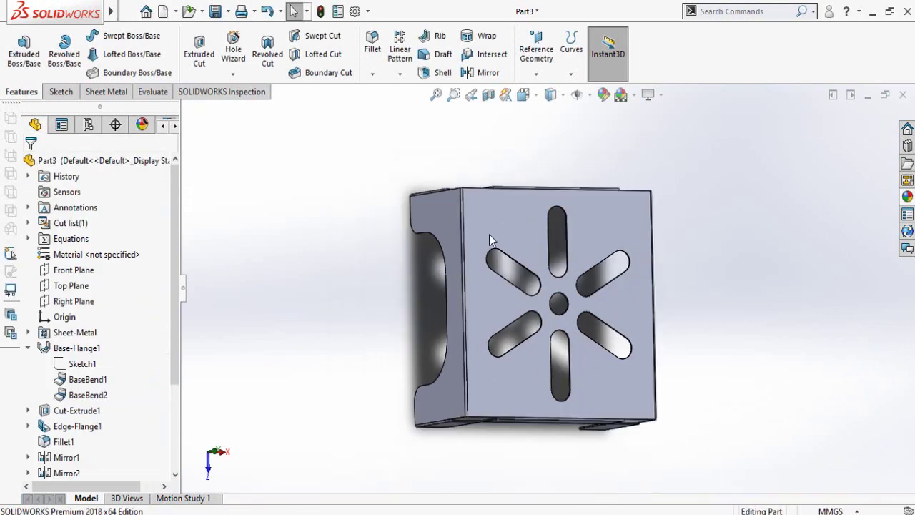
Start a sketch on the slotted seat face, view it normal, and draw a 3-point arc between two slot ends.
{"action": "left_click", "coordinate": [516, 222]}
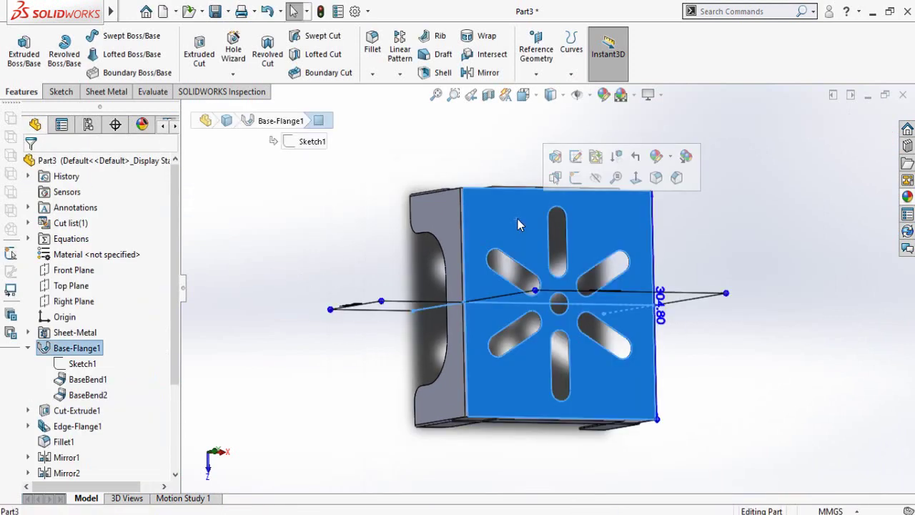
{"action": "left_click", "coordinate": [581, 183]}
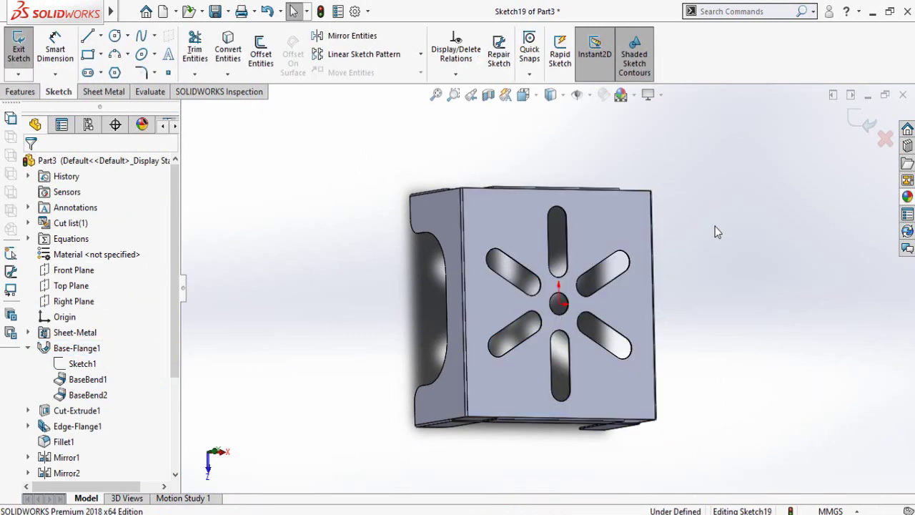
{"action": "key", "text": "ctrl+8"}
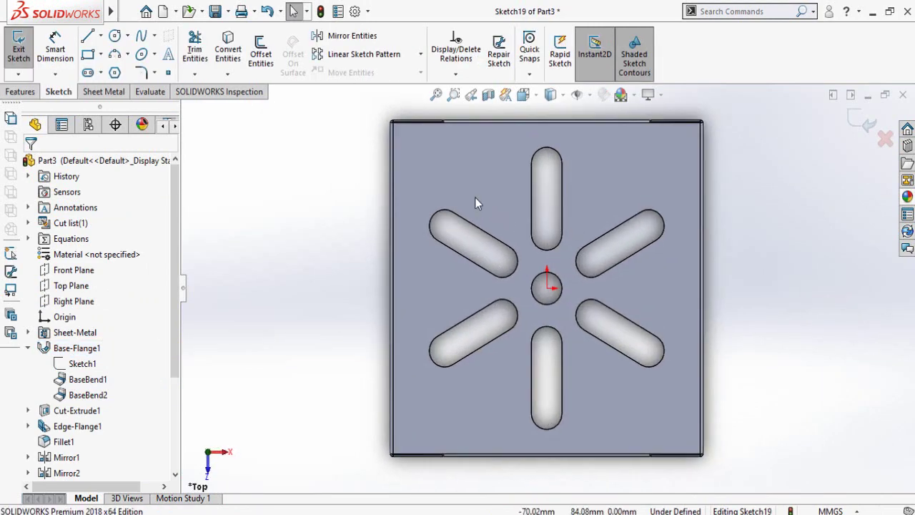
{"action": "left_click", "coordinate": [113, 57]}
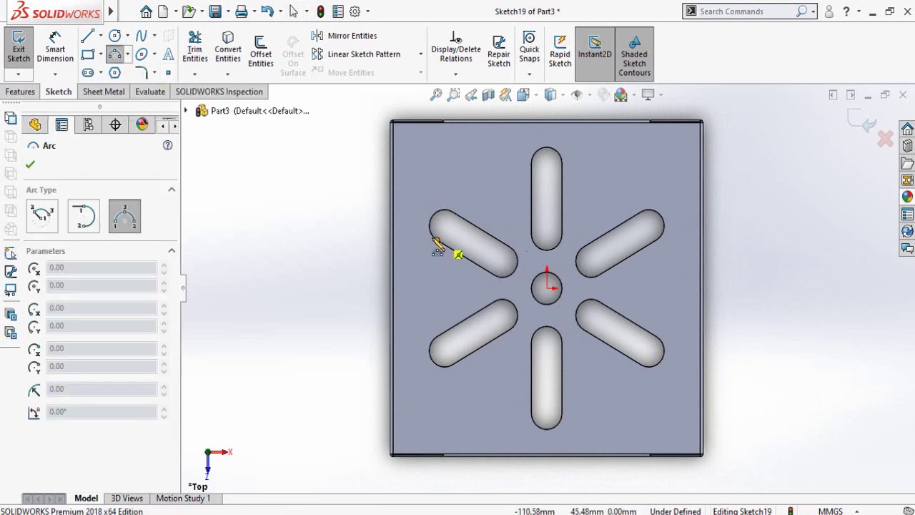
{"action": "left_click", "coordinate": [443, 226]}
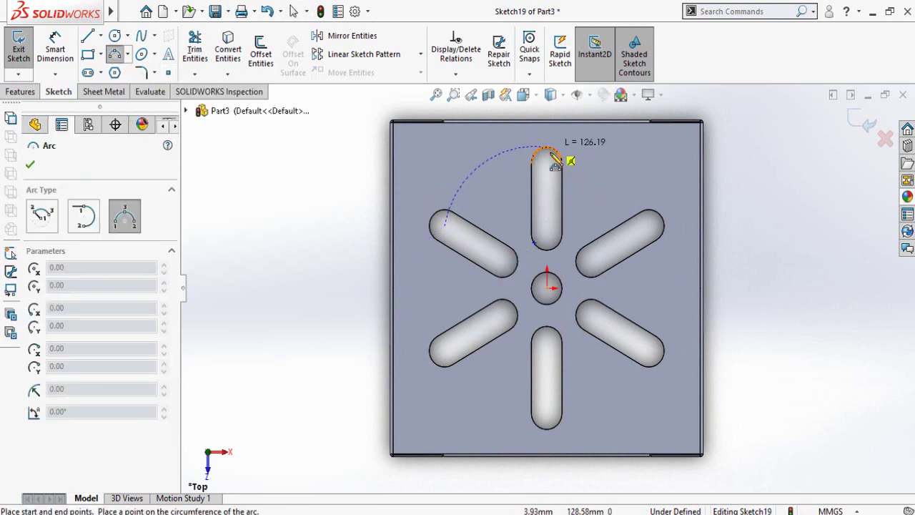
{"action": "left_click", "coordinate": [547, 163]}
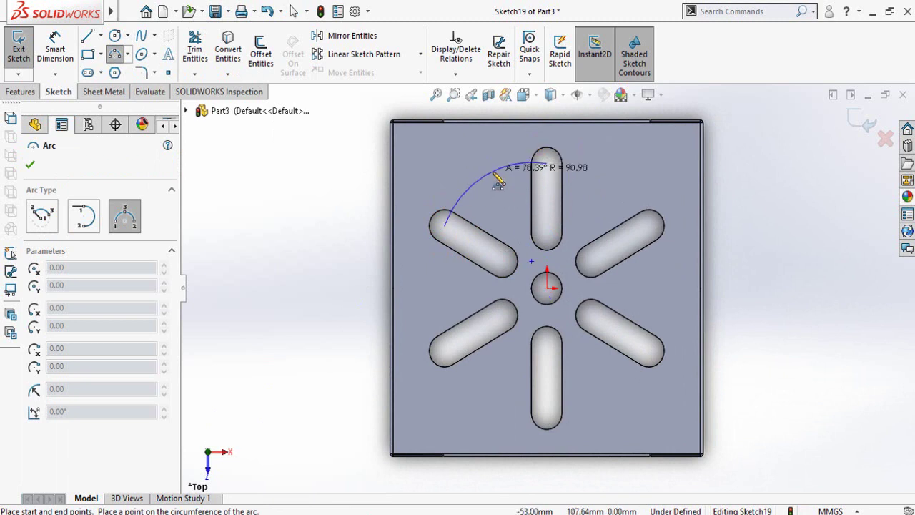
{"action": "left_click", "coordinate": [484, 175]}
{"action": "key", "text": "Escape"}
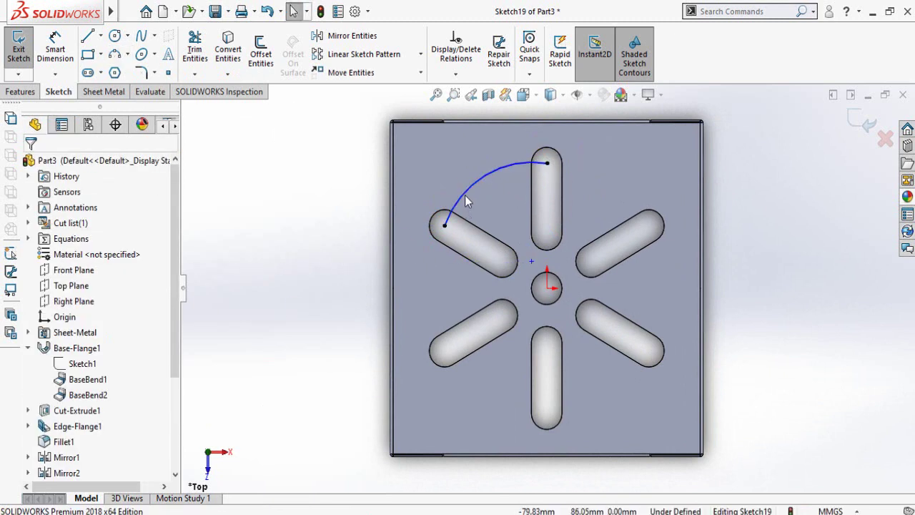
Make the arc construction geometry and concentric with the central Ø30 hole.
{"action": "left_click", "coordinate": [465, 196]}
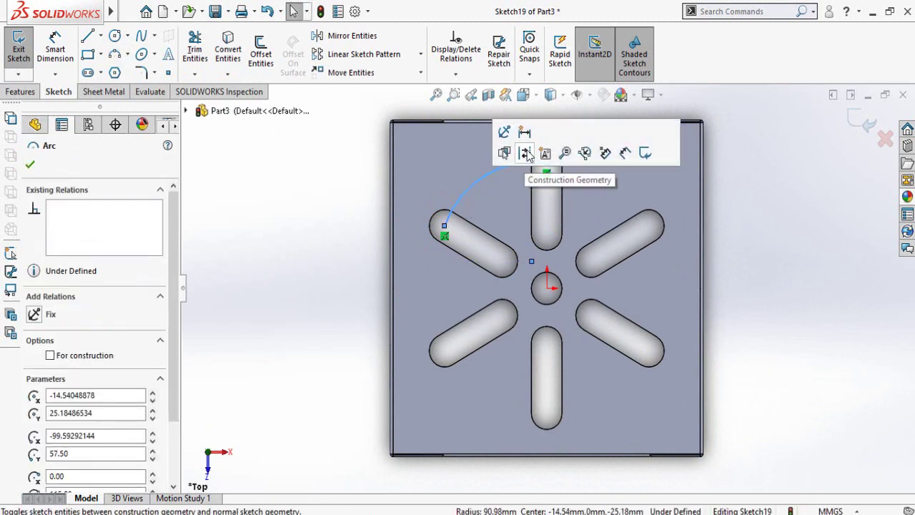
{"action": "left_click", "coordinate": [527, 156]}
{"action": "key", "text": "Escape"}
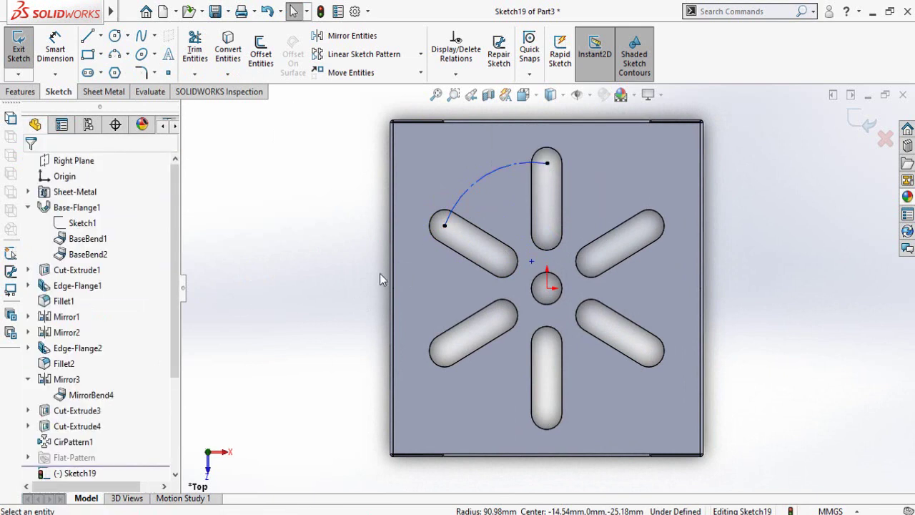
{"action": "left_click", "coordinate": [480, 184]}
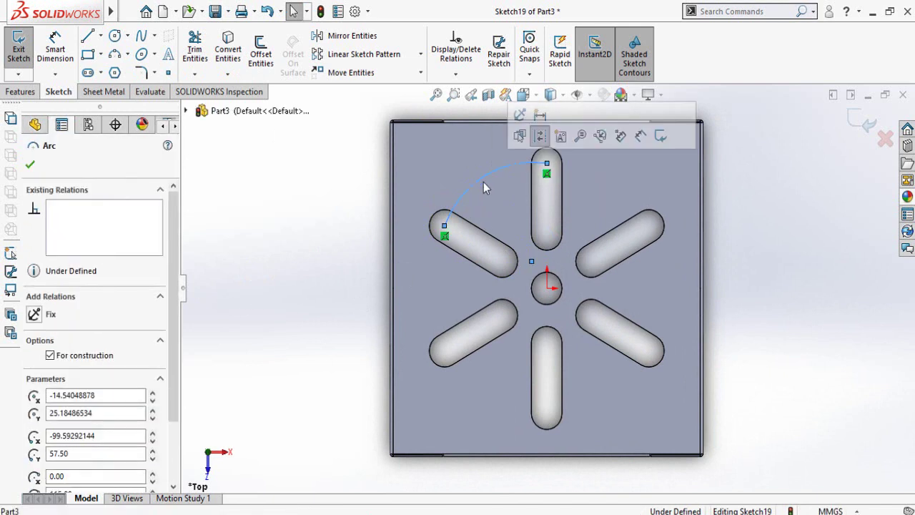
{"action": "key", "text": "Escape"}
{"action": "left_click", "coordinate": [555, 281], "text": "ctrl"}
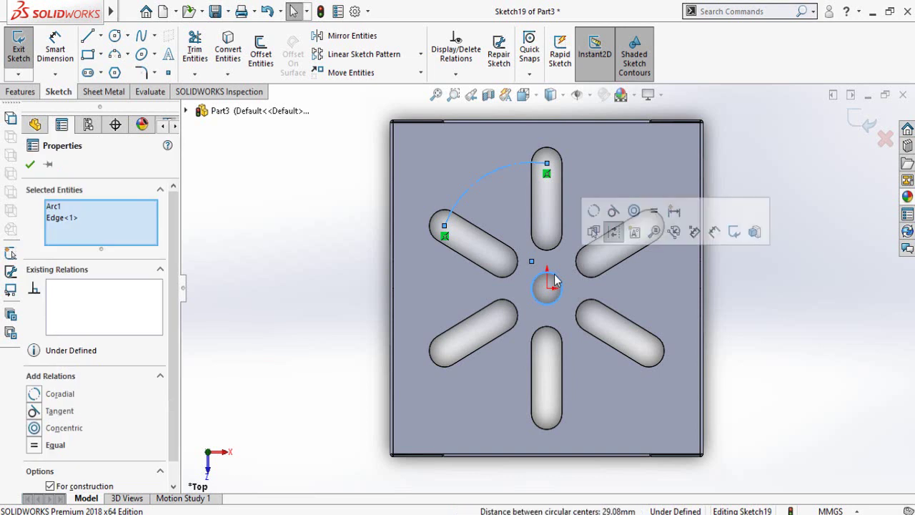
{"action": "left_click", "coordinate": [635, 212]}
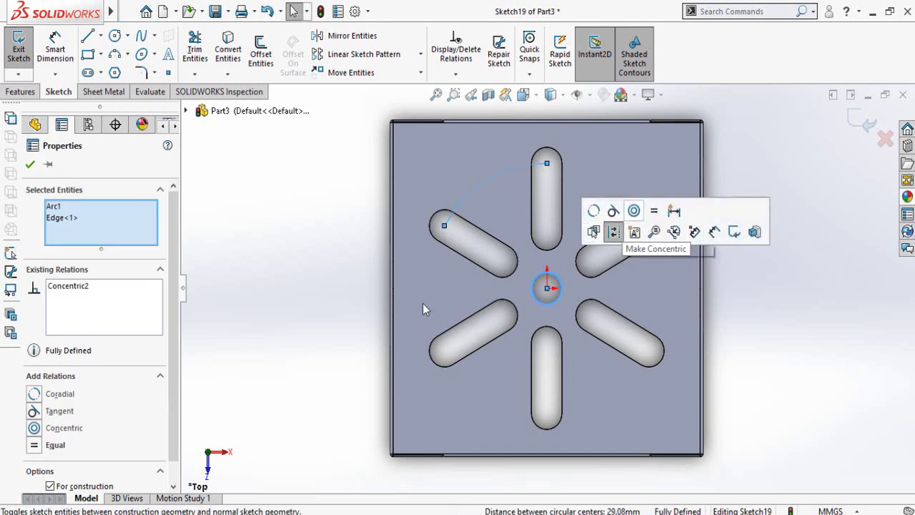
{"action": "left_click", "coordinate": [270, 280]}
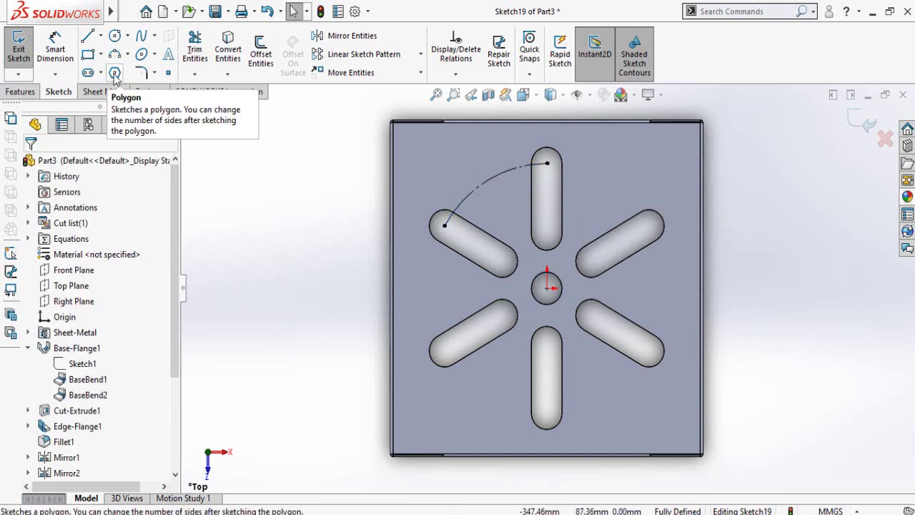
Draw a hexagon centred on the construction arc and a centerline from the origin to its centre.
{"action": "left_click", "coordinate": [114, 72]}
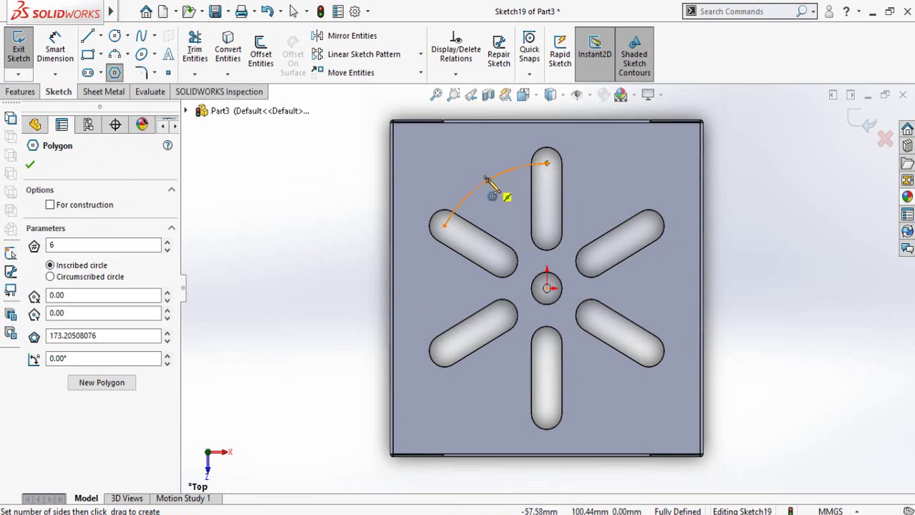
{"action": "left_click_drag", "start_coordinate": [486, 179], "coordinate": [505, 204]}
{"action": "key", "text": "Escape"}
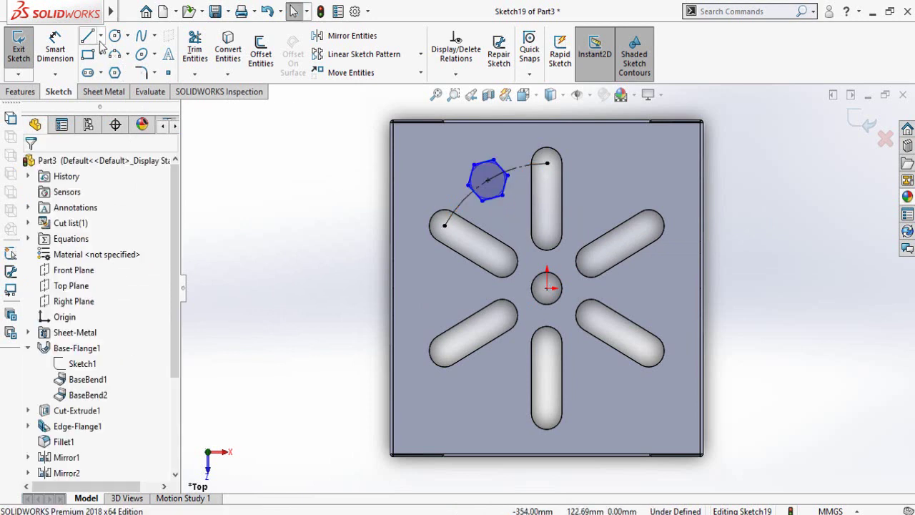
{"action": "left_click", "coordinate": [100, 35]}
{"action": "left_click", "coordinate": [111, 74]}
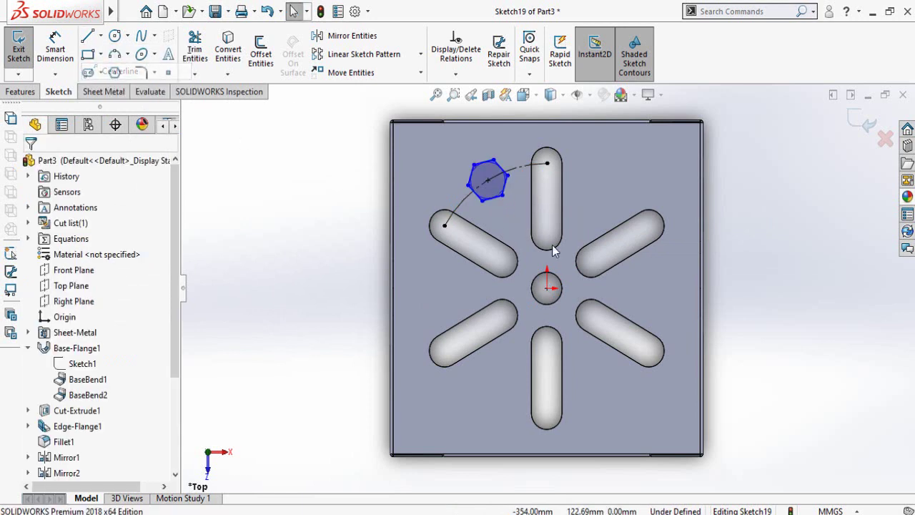
{"action": "left_click", "coordinate": [547, 288]}
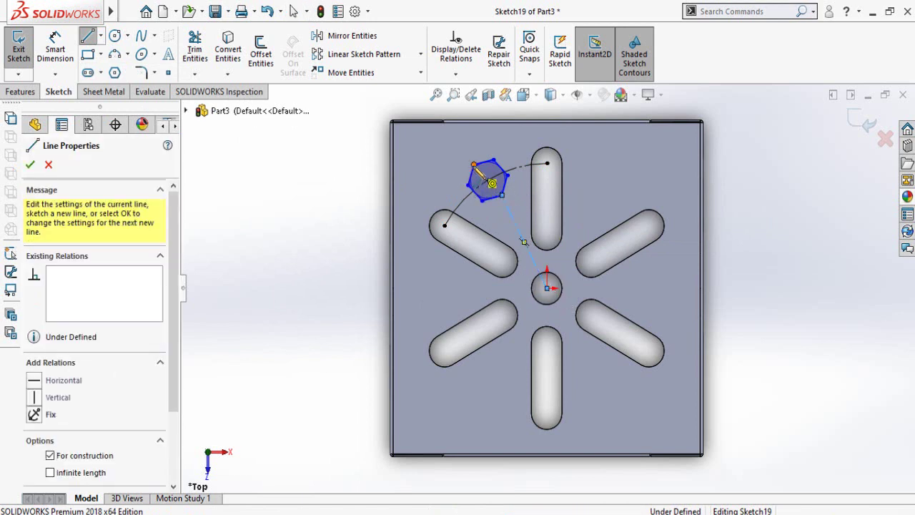
{"action": "left_click", "coordinate": [487, 179]}
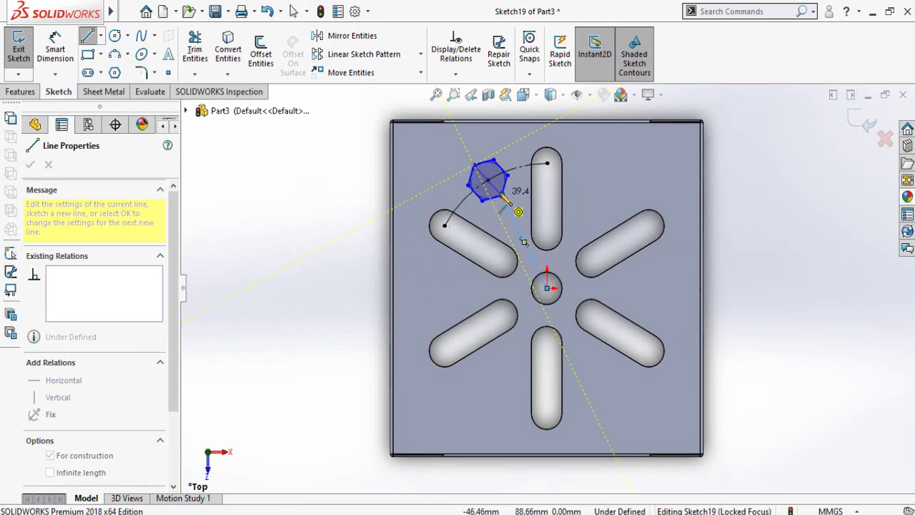
{"action": "key", "text": "Escape"}
{"action": "key", "text": "Escape"}
Make a hexagon edge collinear with the centerline.
{"action": "scroll", "coordinate": [535, 208], "scroll_direction": "down", "scroll_amount": 2}
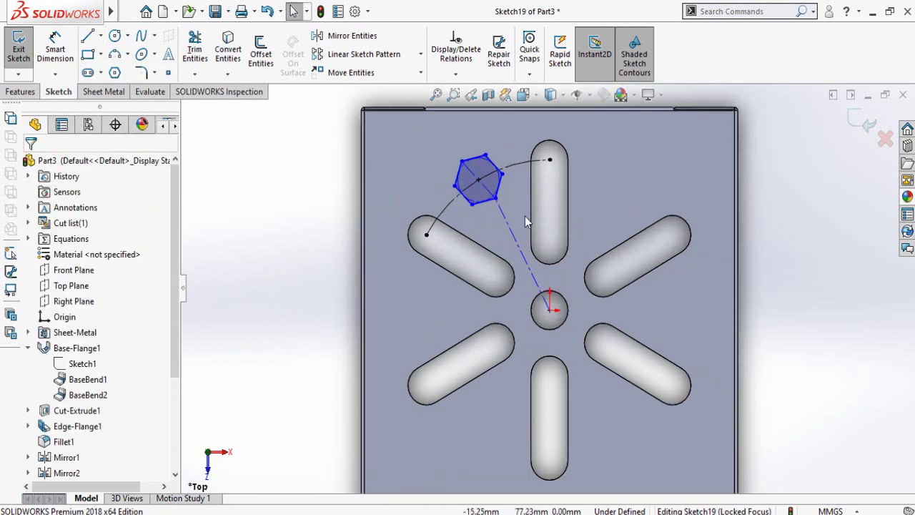
{"action": "left_click", "coordinate": [510, 229]}
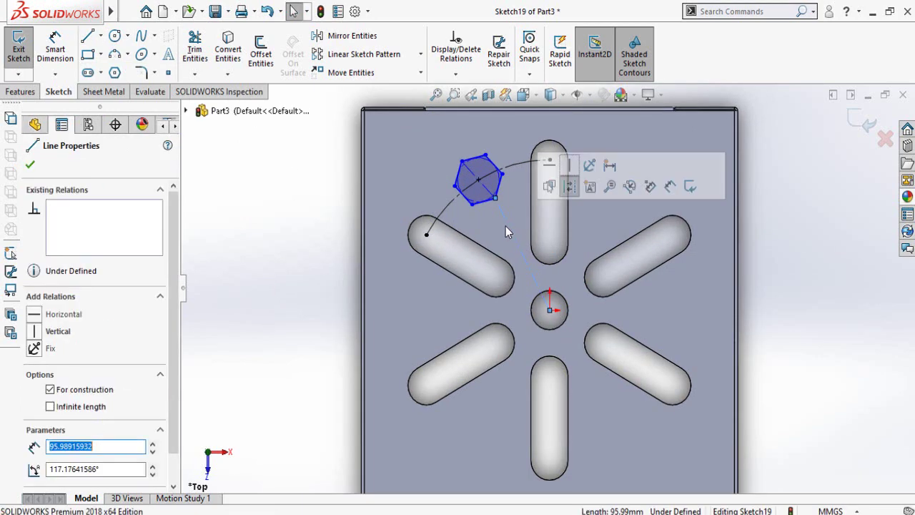
{"action": "scroll", "coordinate": [526, 204], "scroll_direction": "down", "scroll_amount": 2}
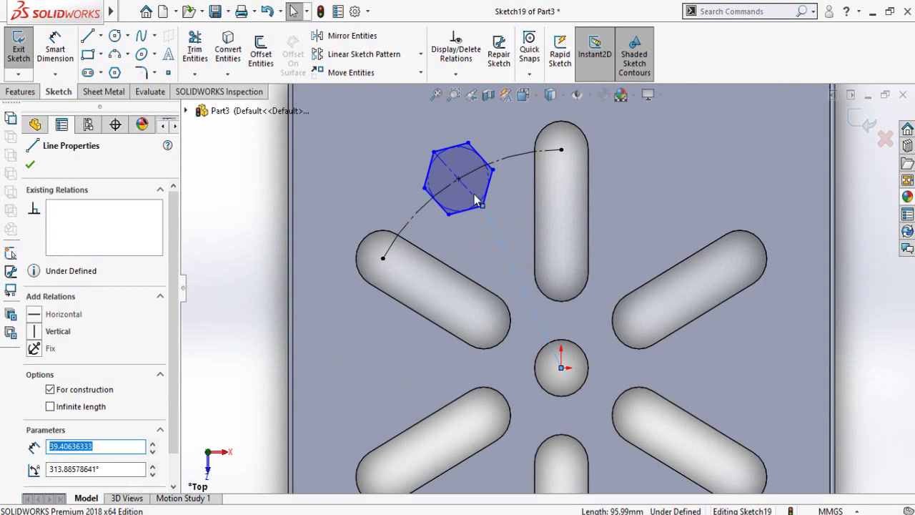
{"action": "left_click", "coordinate": [477, 200], "text": "ctrl"}
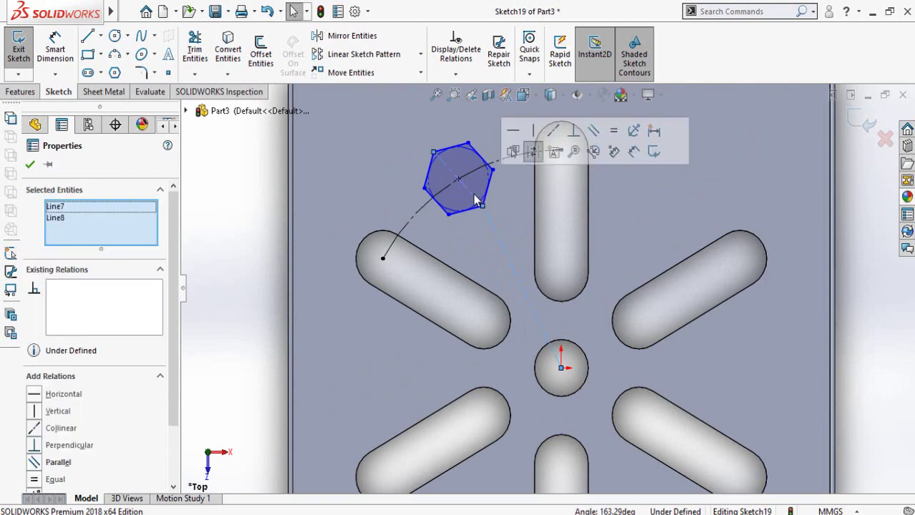
{"action": "left_click", "coordinate": [552, 135]}
{"action": "scroll", "coordinate": [501, 273], "scroll_direction": "down", "scroll_amount": 3}
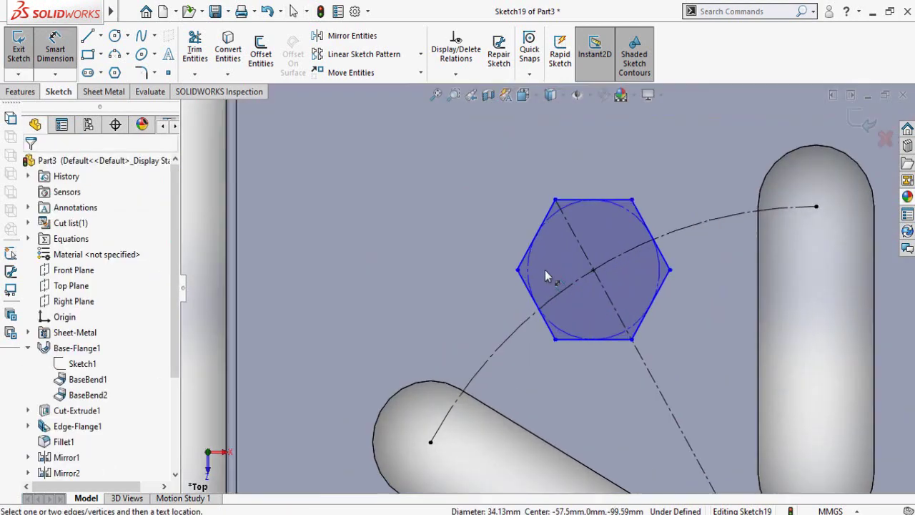
Dimension the hexagon's inscribed circle to Ø30.
{"action": "left_click", "coordinate": [529, 279]}
{"action": "scroll", "coordinate": [529, 279], "scroll_direction": "up", "scroll_amount": 4}
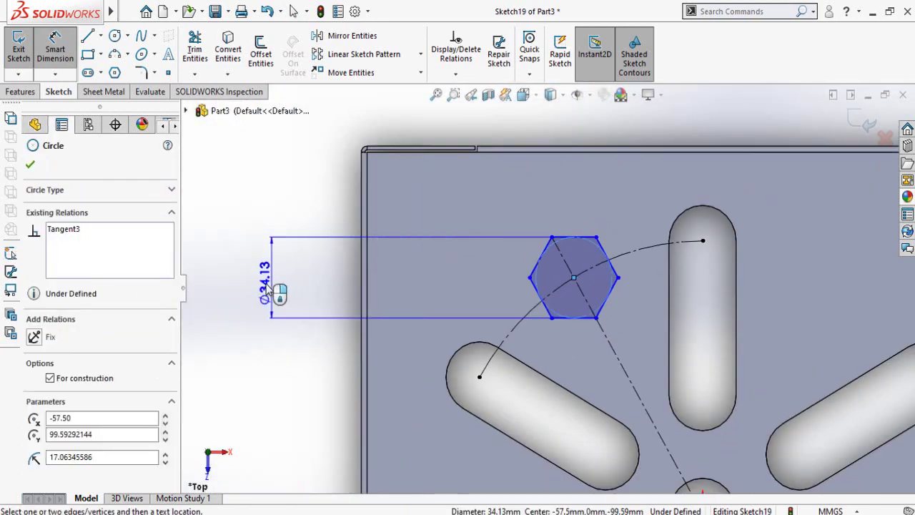
{"action": "left_click", "coordinate": [259, 180]}
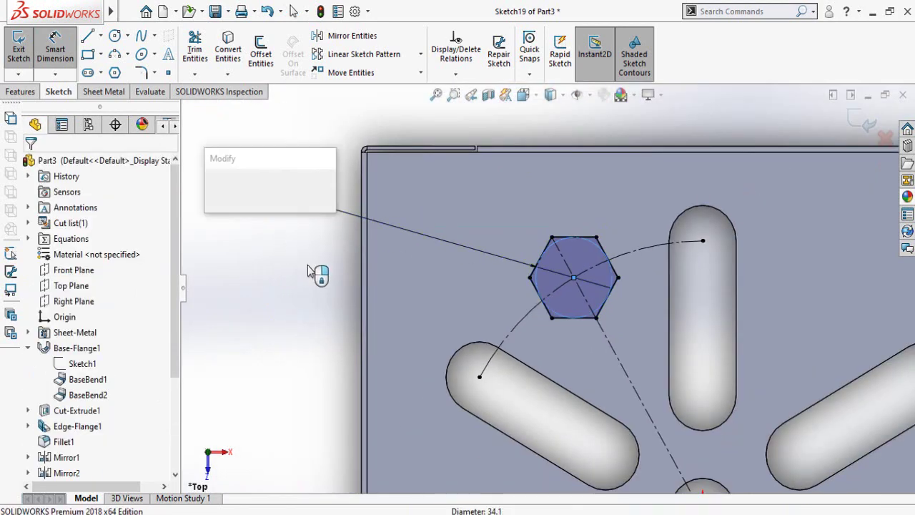
{"action": "type", "text": "30"}
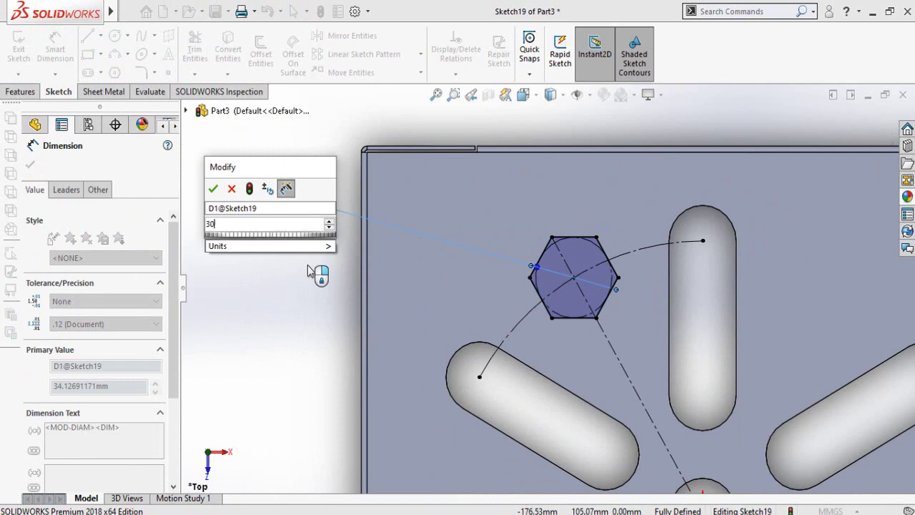
{"action": "key", "text": "Return"}
{"action": "key", "text": "f"}
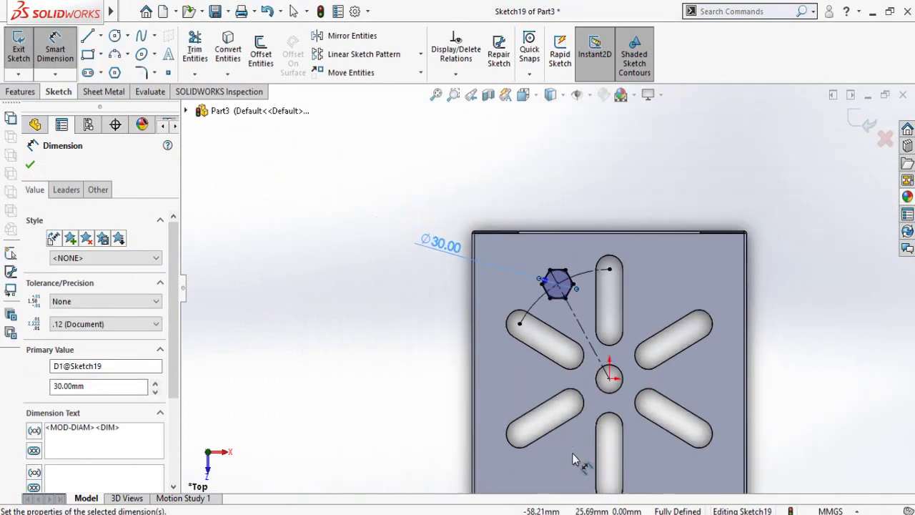
{"action": "scroll", "coordinate": [599, 444], "scroll_direction": "down", "scroll_amount": 2}
{"action": "key", "text": "Escape"}
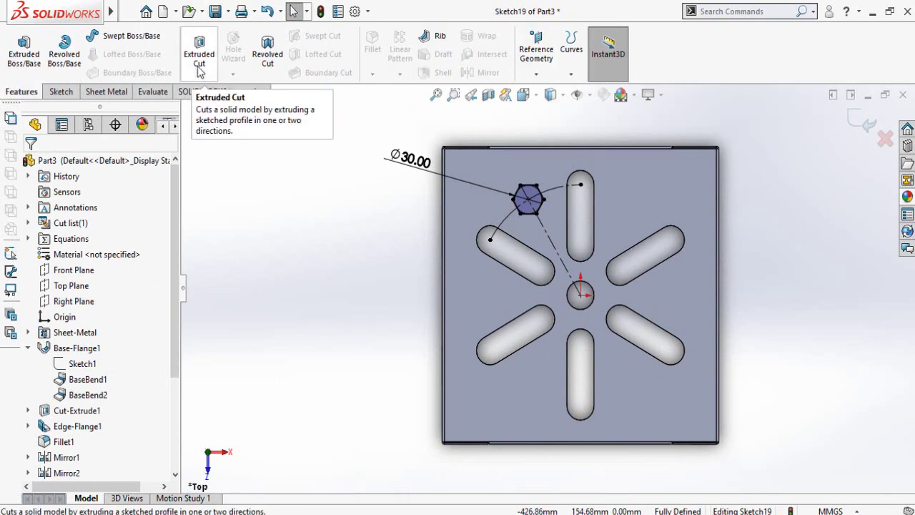
Extrude-cut the hexagon sketch through the seat as Cut-Extrude5.
{"action": "left_click", "coordinate": [198, 52]}
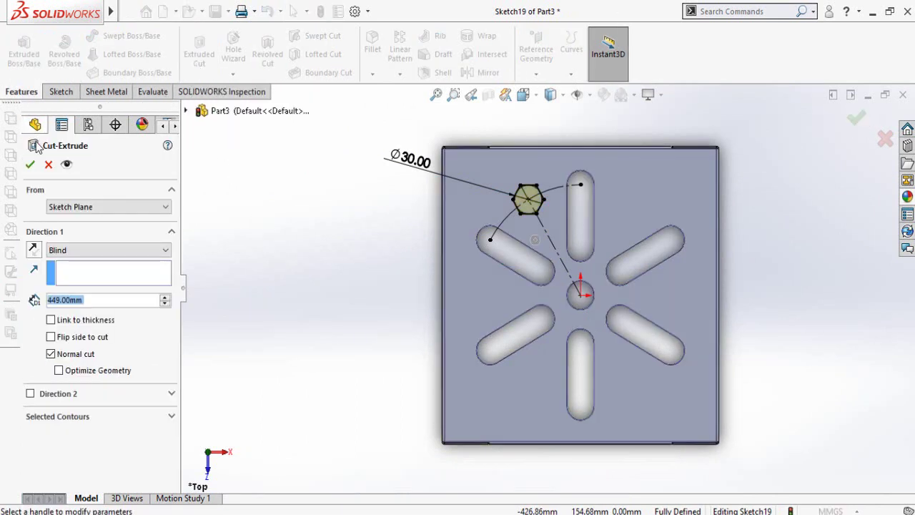
{"action": "left_click", "coordinate": [30, 164]}
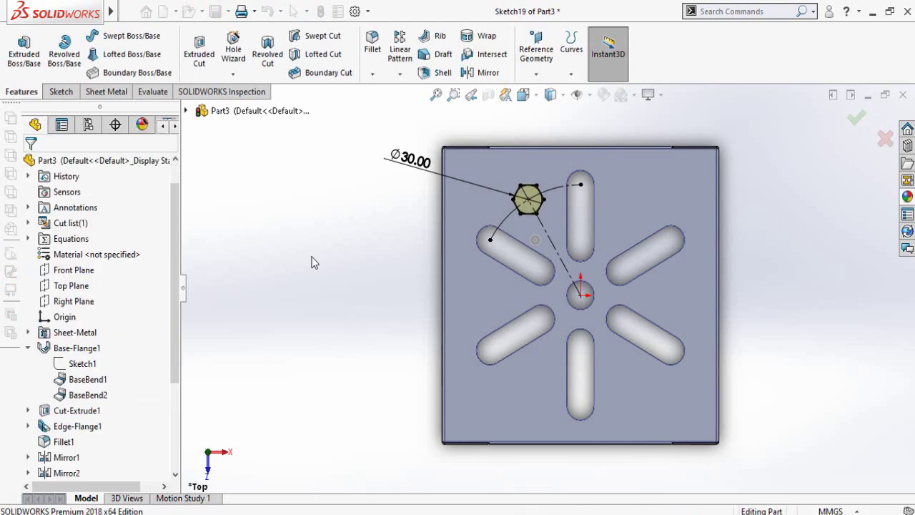
{"action": "left_click", "coordinate": [400, 73]}
Start a circular pattern with the centre hole's edge as the axis.
{"action": "left_click", "coordinate": [409, 108]}
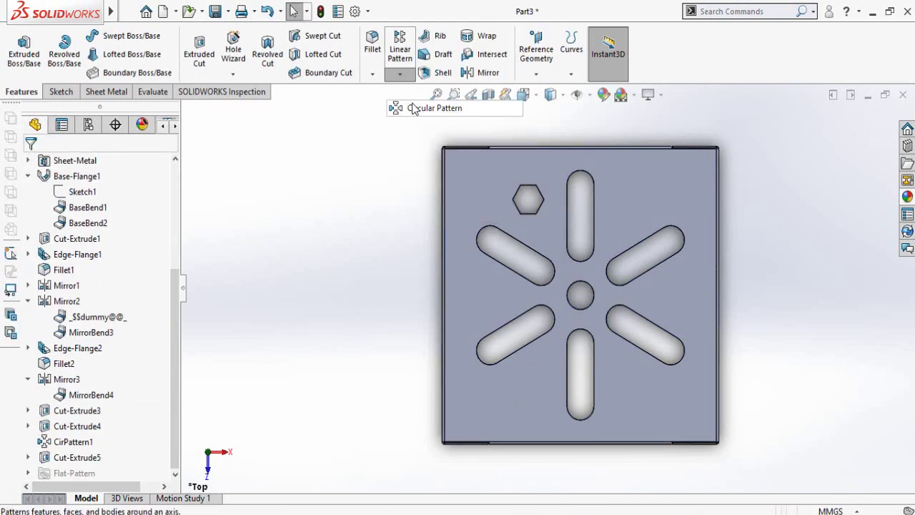
{"action": "left_click", "coordinate": [101, 206]}
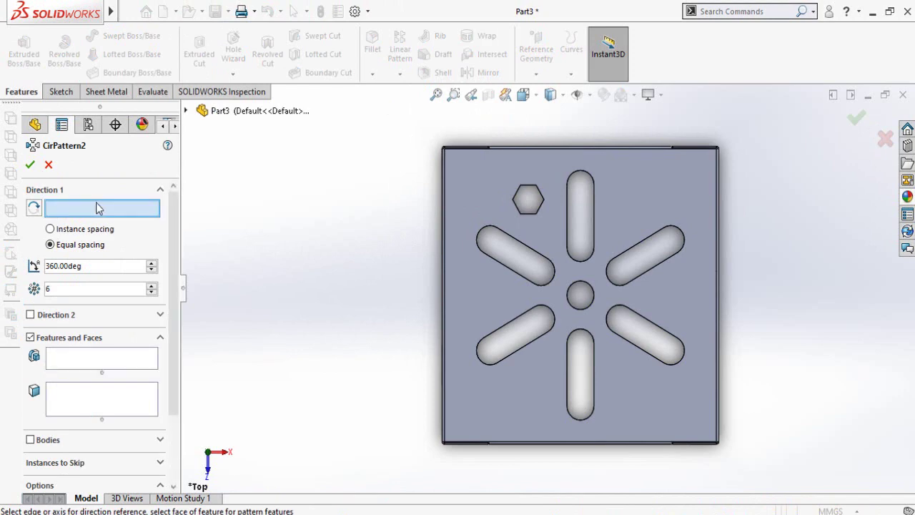
{"action": "scroll", "coordinate": [588, 300], "scroll_direction": "down", "scroll_amount": 2}
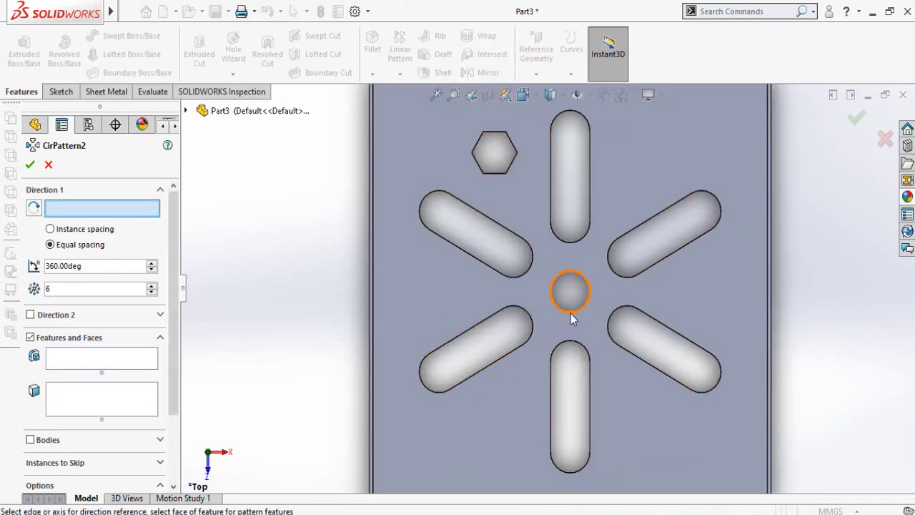
{"action": "left_click", "coordinate": [571, 314]}
{"action": "key", "text": "f"}
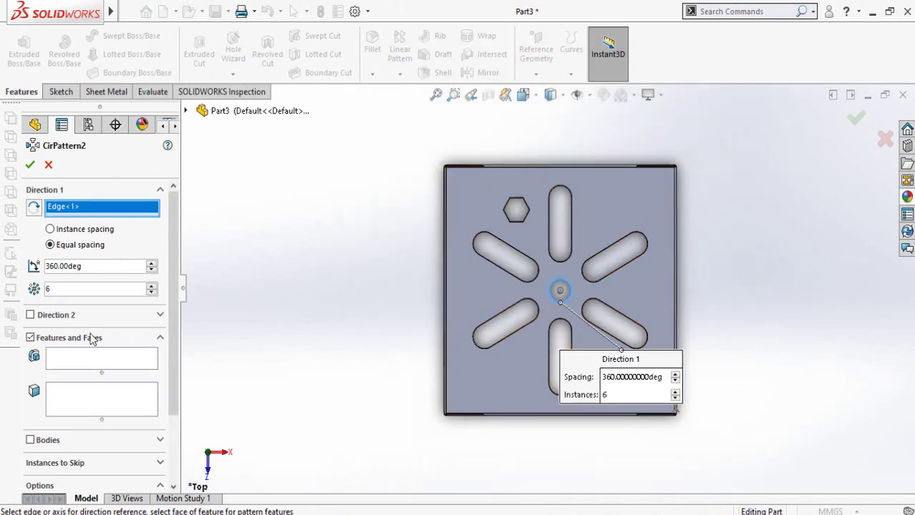
Pattern Cut-Extrude5 six times at equal spacing and accept.
{"action": "left_click", "coordinate": [88, 365]}
{"action": "scroll", "coordinate": [515, 204], "scroll_direction": "down", "scroll_amount": 3}
{"action": "scroll", "coordinate": [561, 276], "scroll_direction": "down", "scroll_amount": 3}
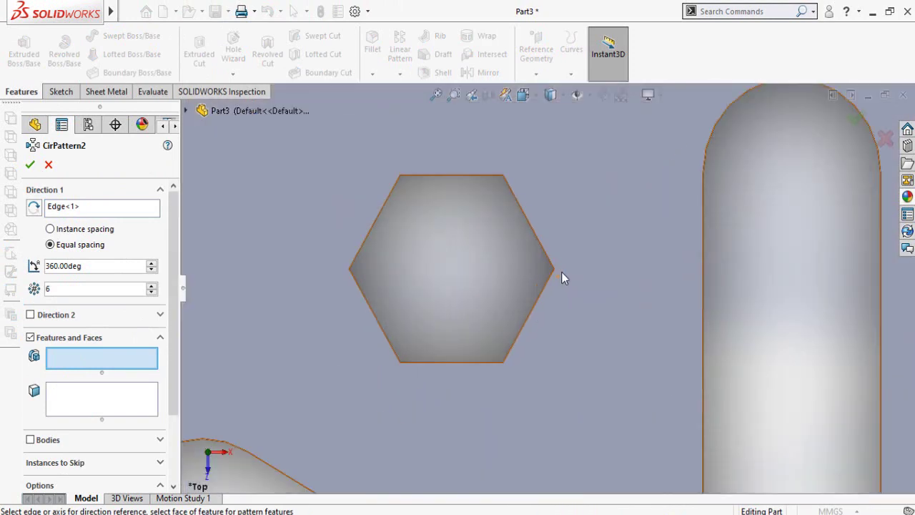
{"action": "scroll", "coordinate": [594, 266], "scroll_direction": "down", "scroll_amount": 3}
{"action": "scroll", "coordinate": [619, 276], "scroll_direction": "down", "scroll_amount": 2}
{"action": "left_click", "coordinate": [530, 331]}
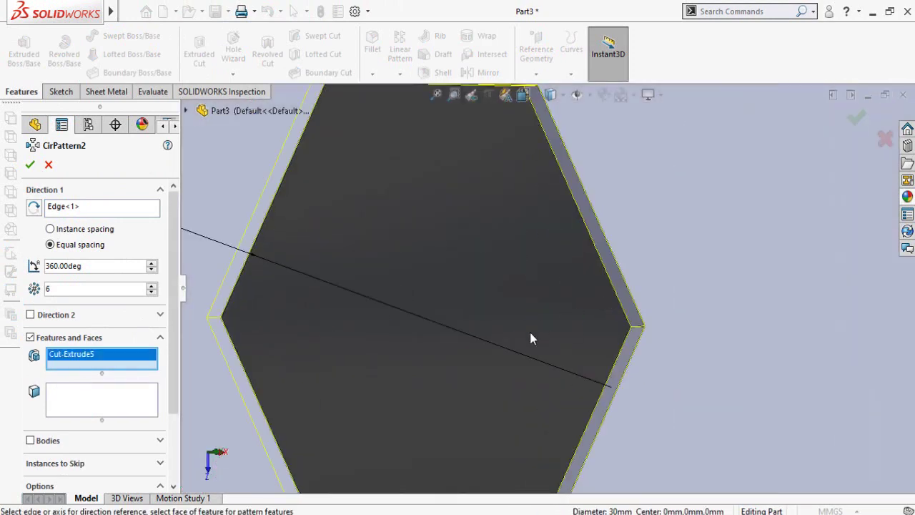
{"action": "scroll", "coordinate": [532, 336], "scroll_direction": "up", "scroll_amount": 4}
{"action": "scroll", "coordinate": [536, 348], "scroll_direction": "up", "scroll_amount": 5}
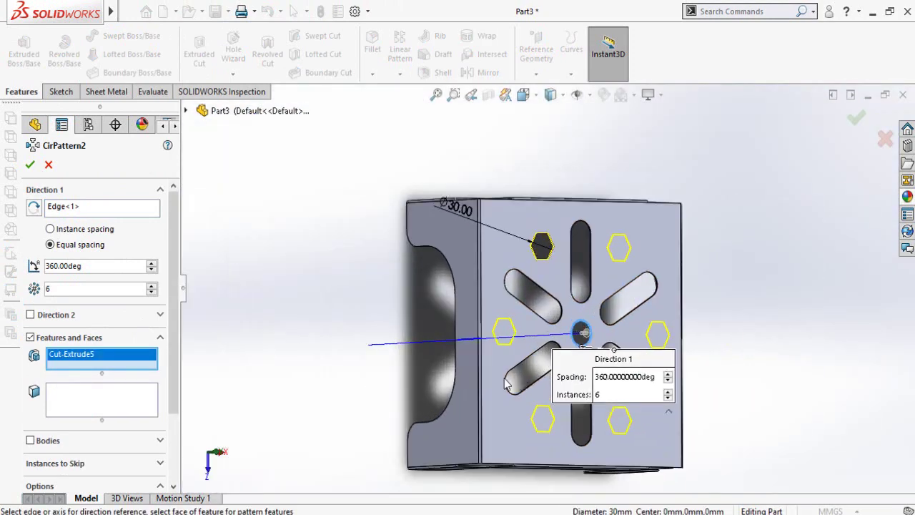
{"action": "middle_click_drag", "start_coordinate": [342, 332], "coordinate": [326, 312]}
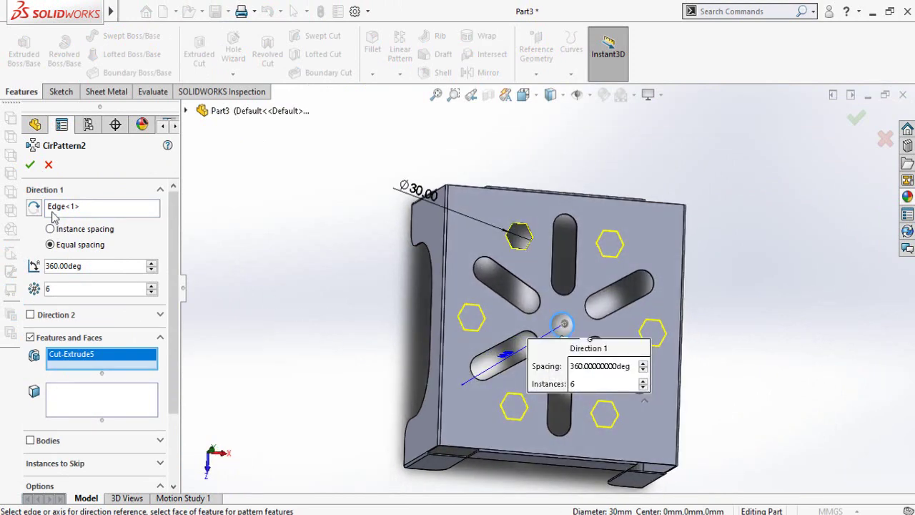
{"action": "left_click", "coordinate": [30, 165]}
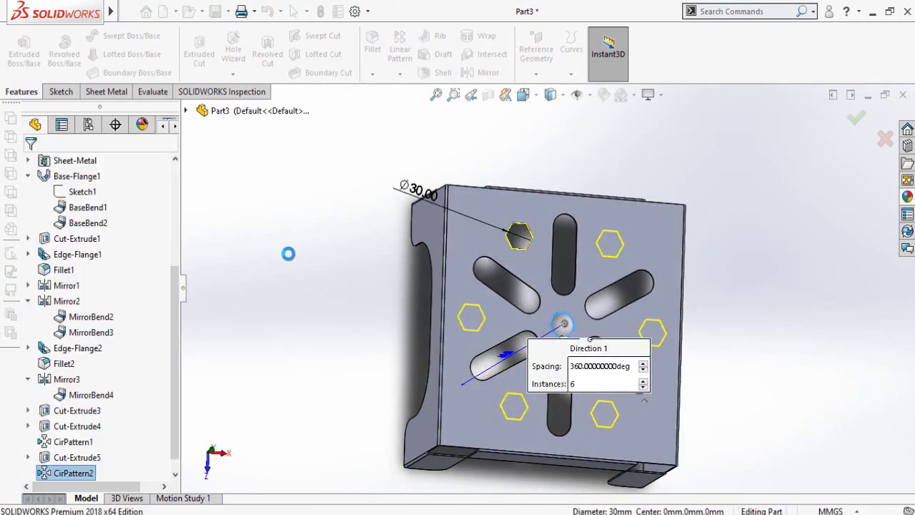
{"action": "middle_click_drag", "start_coordinate": [288, 253], "coordinate": [631, 257]}
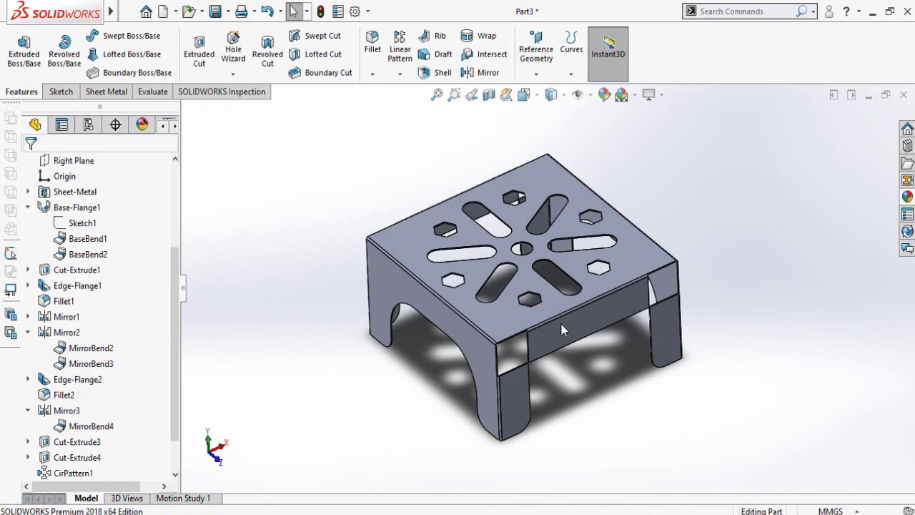
Zoom in to inspect the stool's front corner flange joint, then show the Sheet Metal commands.
{"action": "scroll", "coordinate": [561, 330], "scroll_direction": "down", "scroll_amount": 2}
{"action": "scroll", "coordinate": [519, 350], "scroll_direction": "down", "scroll_amount": 3}
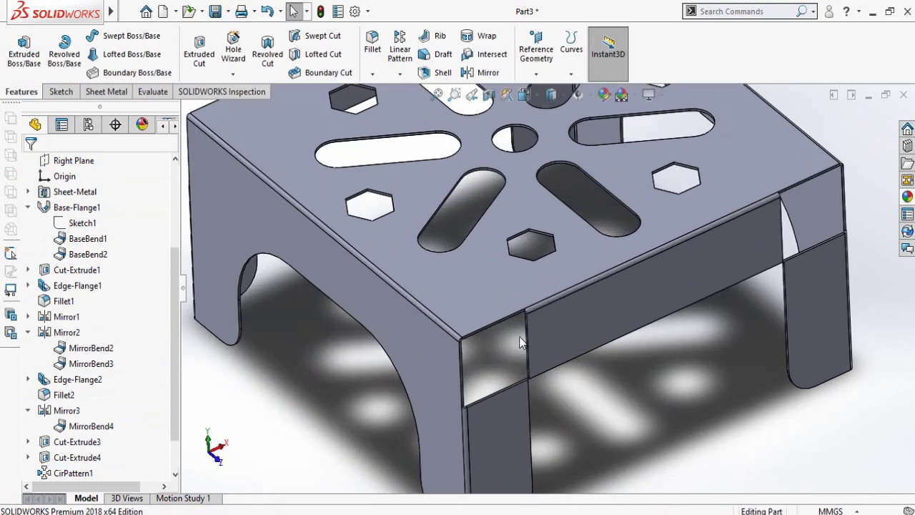
{"action": "scroll", "coordinate": [447, 336], "scroll_direction": "down", "scroll_amount": 2}
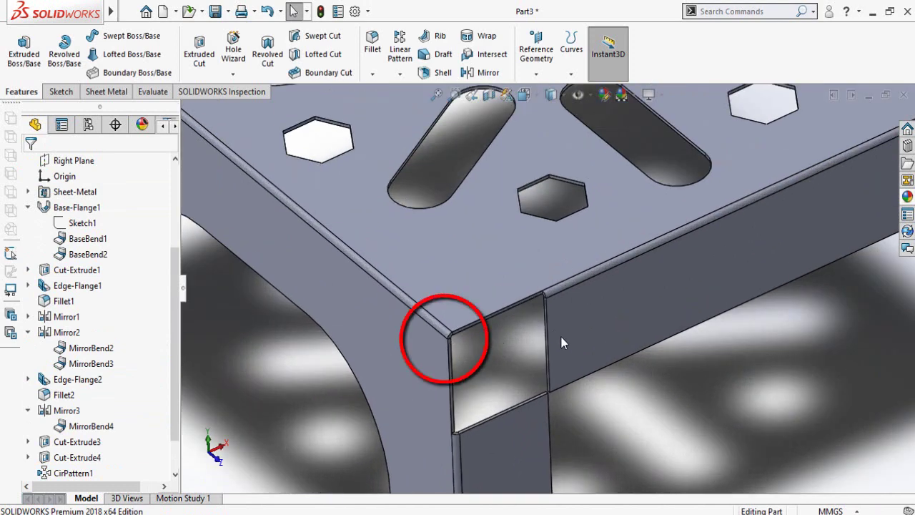
{"action": "scroll", "coordinate": [561, 337], "scroll_direction": "up", "scroll_amount": 5}
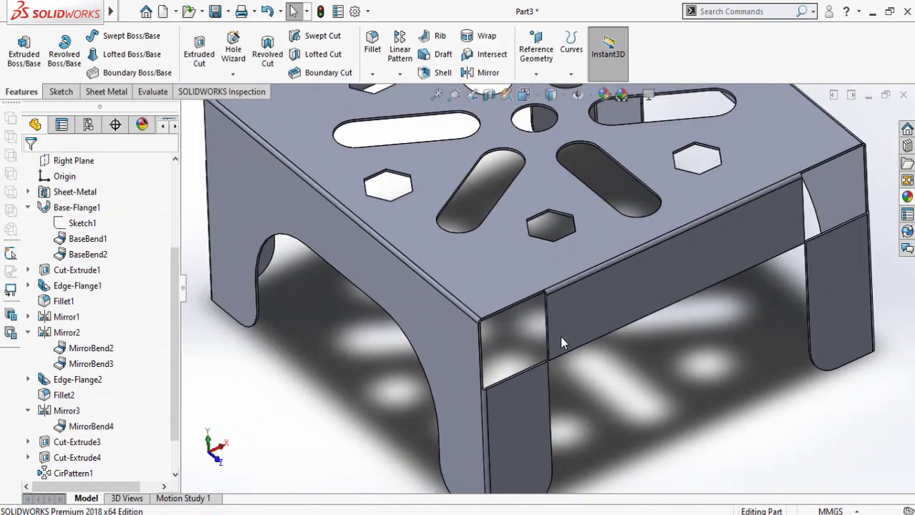
{"action": "scroll", "coordinate": [616, 272], "scroll_direction": "up", "scroll_amount": 2}
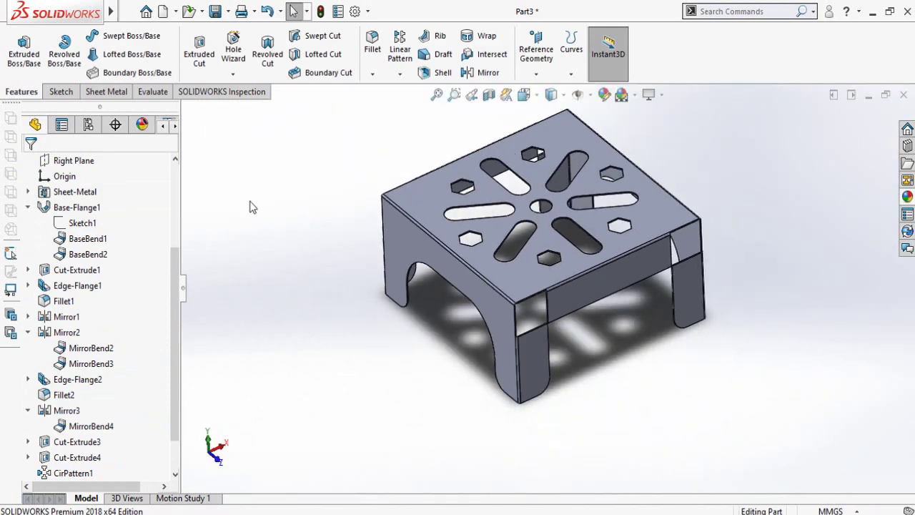
{"action": "left_click", "coordinate": [106, 92]}
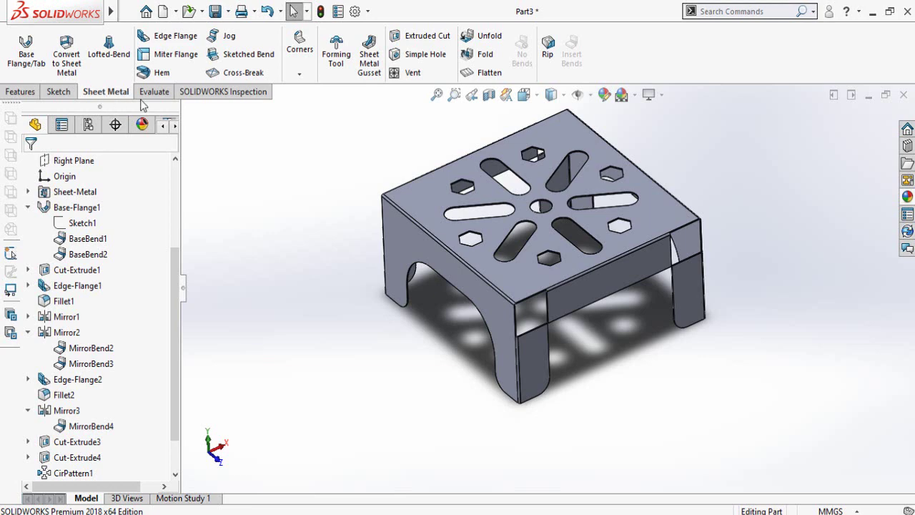
Unfold all eight bends of the stool, keeping the seat face fixed.
{"action": "left_click", "coordinate": [489, 37]}
{"action": "middle_click_drag", "start_coordinate": [456, 300], "coordinate": [455, 228]}
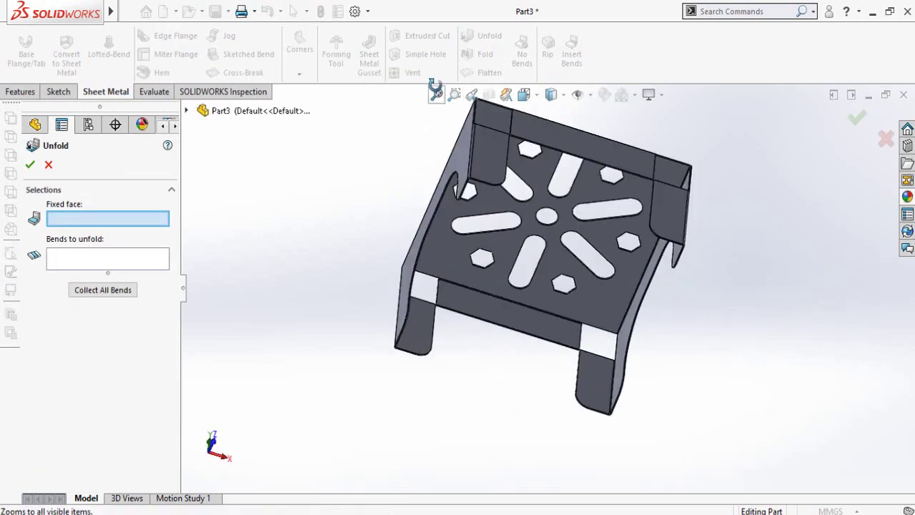
{"action": "left_click", "coordinate": [444, 231]}
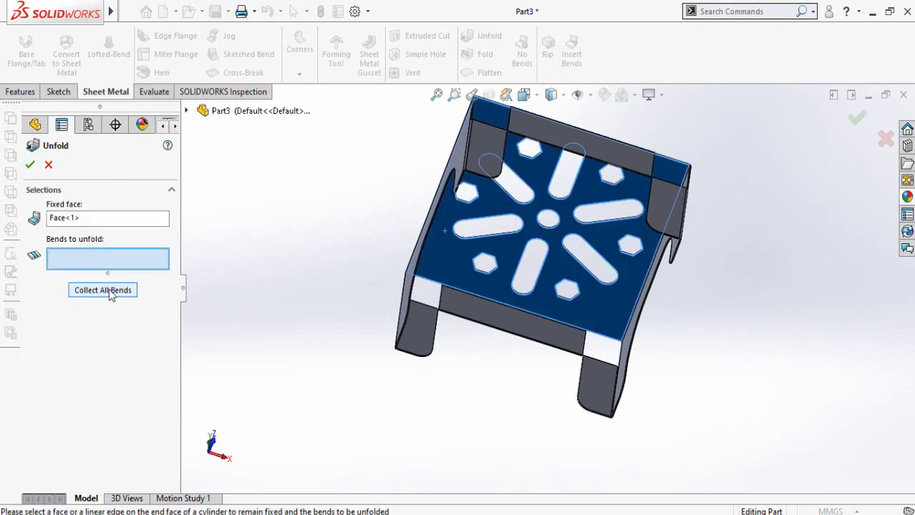
{"action": "left_click", "coordinate": [87, 293]}
{"action": "left_click", "coordinate": [30, 164]}
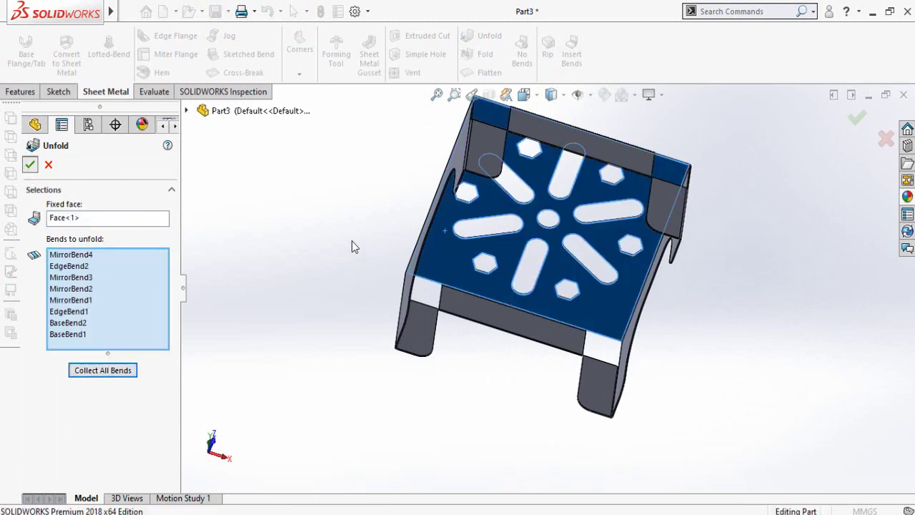
Start a new sketch (Sketch21) on the flat seat's top face.
{"action": "left_click", "coordinate": [574, 309]}
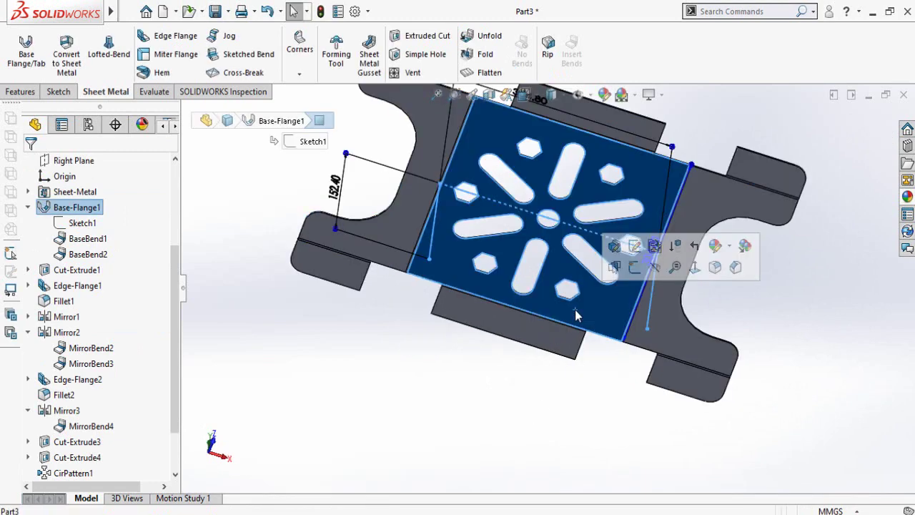
{"action": "left_click", "coordinate": [636, 271]}
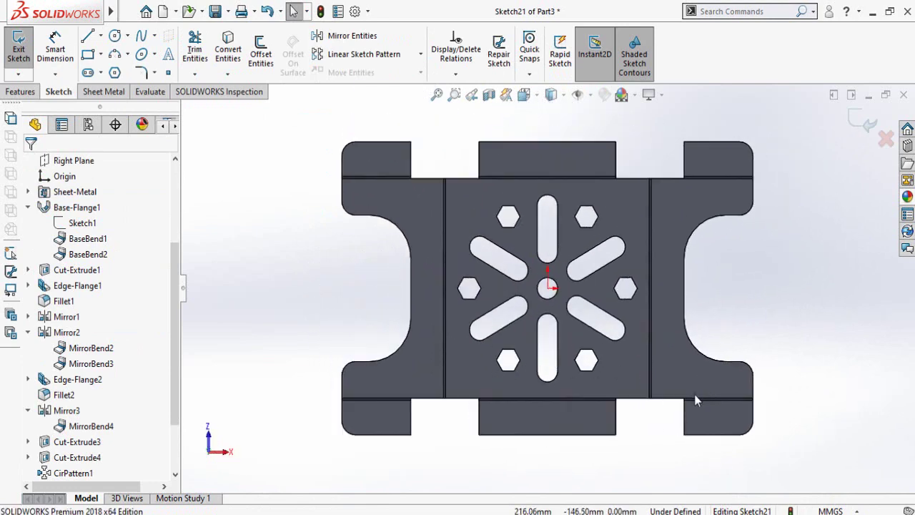
{"action": "scroll", "coordinate": [694, 394], "scroll_direction": "down", "scroll_amount": 2}
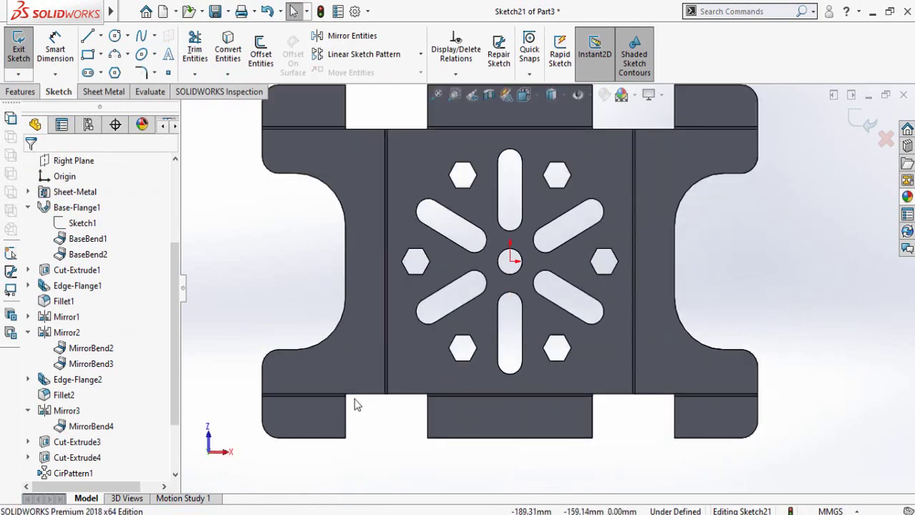
{"action": "scroll", "coordinate": [531, 257], "scroll_direction": "up", "scroll_amount": 2}
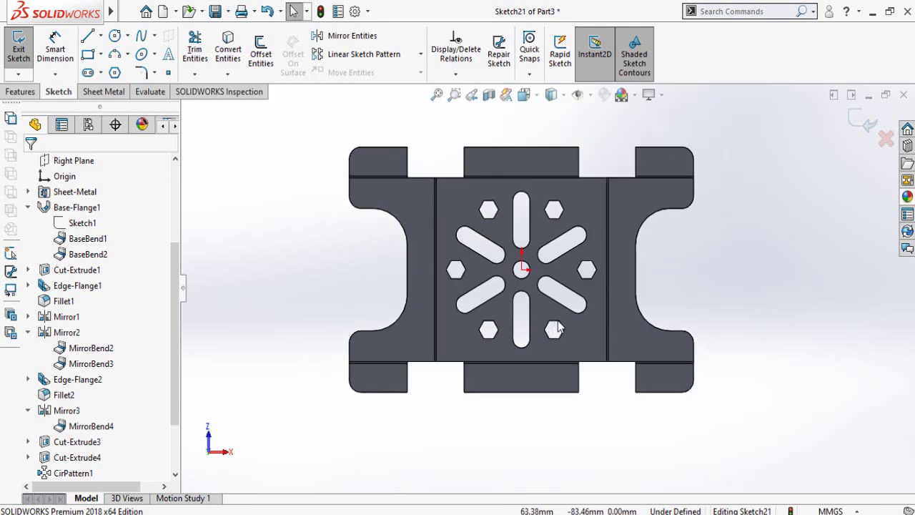
{"action": "scroll", "coordinate": [679, 200], "scroll_direction": "down", "scroll_amount": 2}
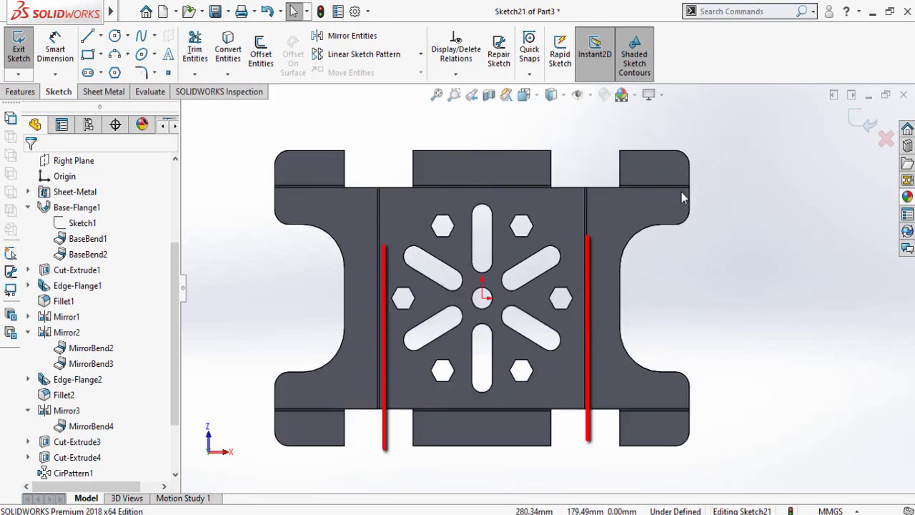
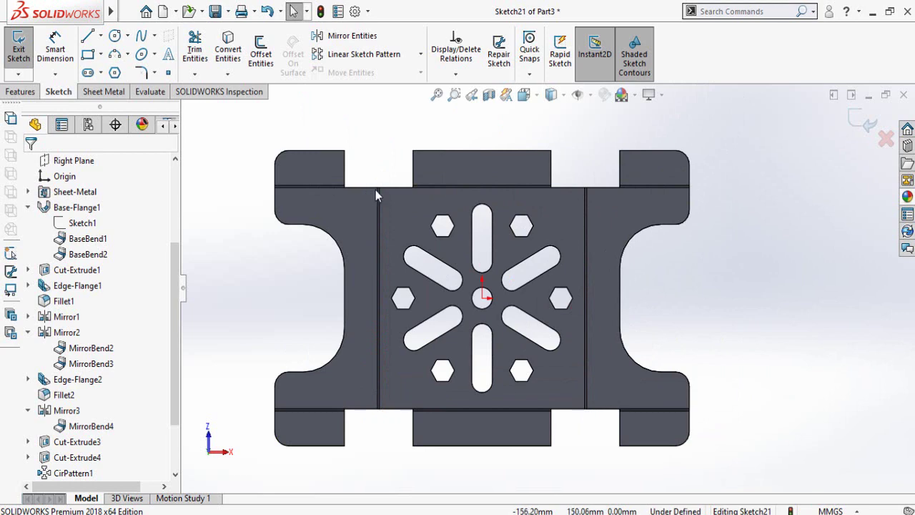
Draw a closed downward-pointing triangle in the gap above the left bend line.
{"action": "scroll", "coordinate": [394, 187], "scroll_direction": "down", "scroll_amount": 2}
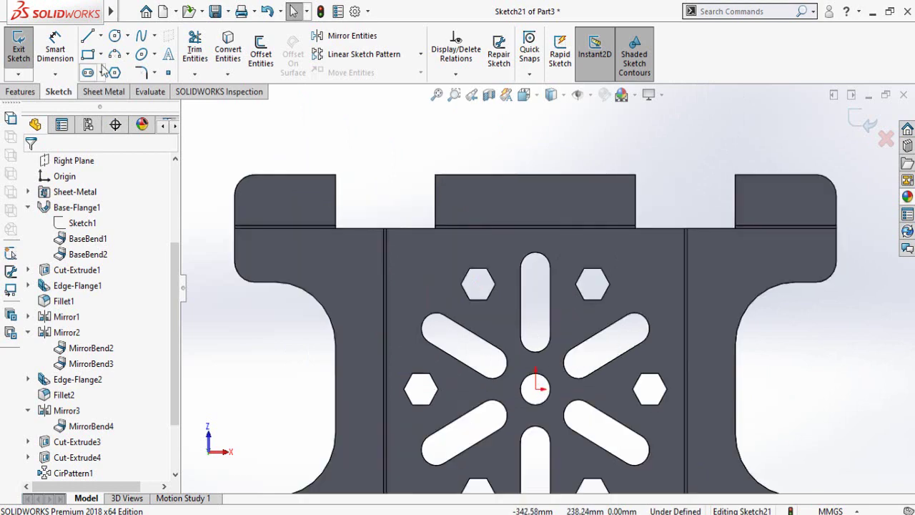
{"action": "left_click", "coordinate": [87, 36]}
{"action": "scroll", "coordinate": [443, 208], "scroll_direction": "down", "scroll_amount": 3}
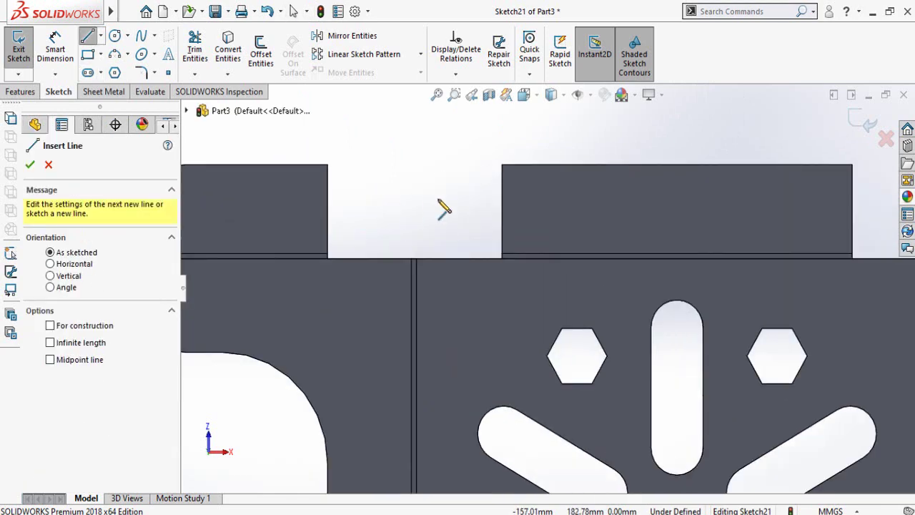
{"action": "left_click", "coordinate": [458, 162]}
{"action": "left_click", "coordinate": [401, 162]}
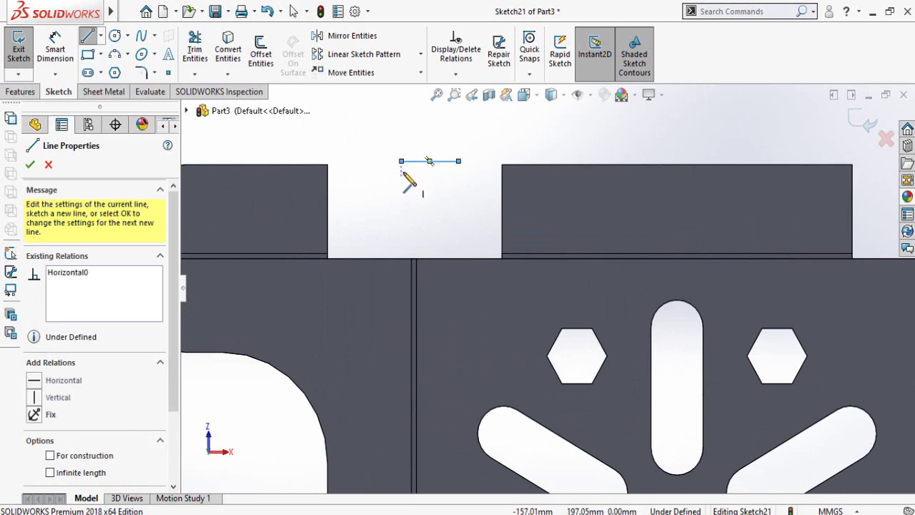
{"action": "left_click", "coordinate": [430, 215]}
{"action": "left_click", "coordinate": [458, 161]}
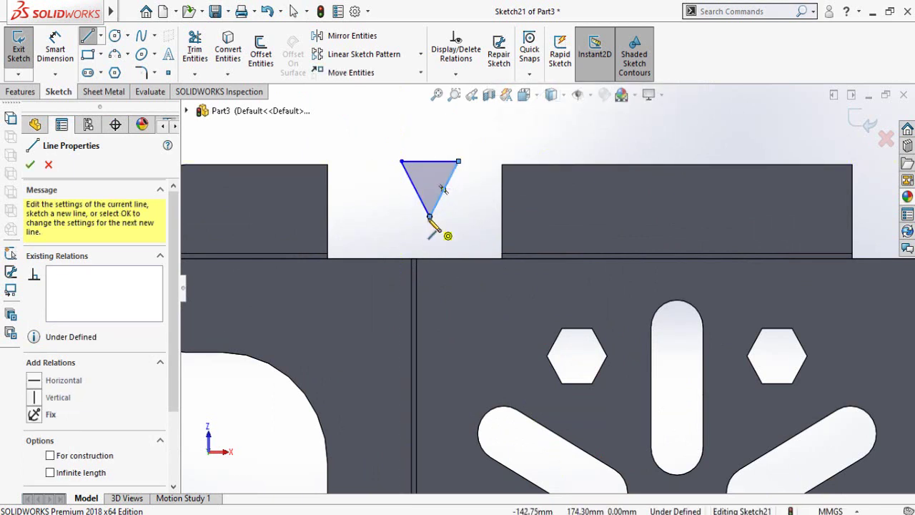
{"action": "key", "text": "Escape"}
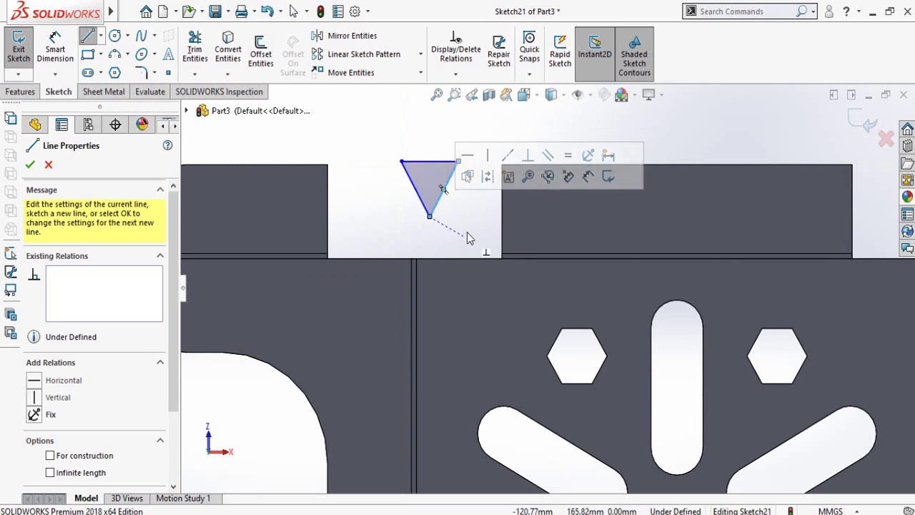
Start a vertical line from the midpoint of the triangle's top edge.
{"action": "key", "text": "Escape"}
{"action": "key", "text": "Escape"}
{"action": "key", "text": "l"}
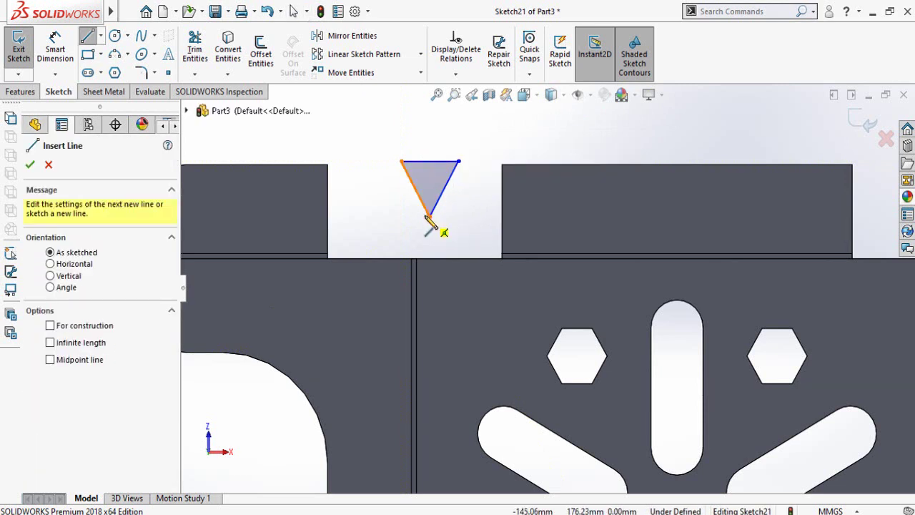
{"action": "left_click", "coordinate": [429, 161]}
{"action": "key", "text": "Escape"}
{"action": "key", "text": "Escape"}
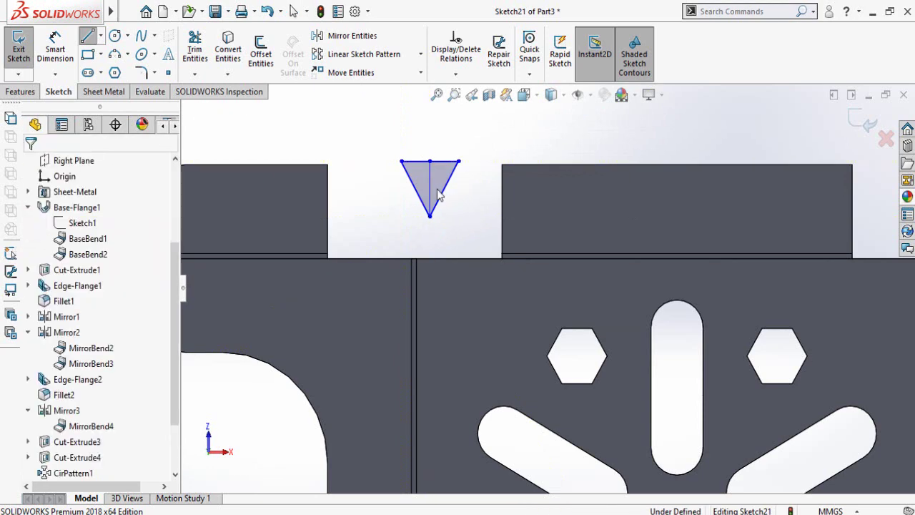
Make the vertical centre line construction geometry and give it an Equal relation with the top edge.
{"action": "left_click", "coordinate": [432, 186]}
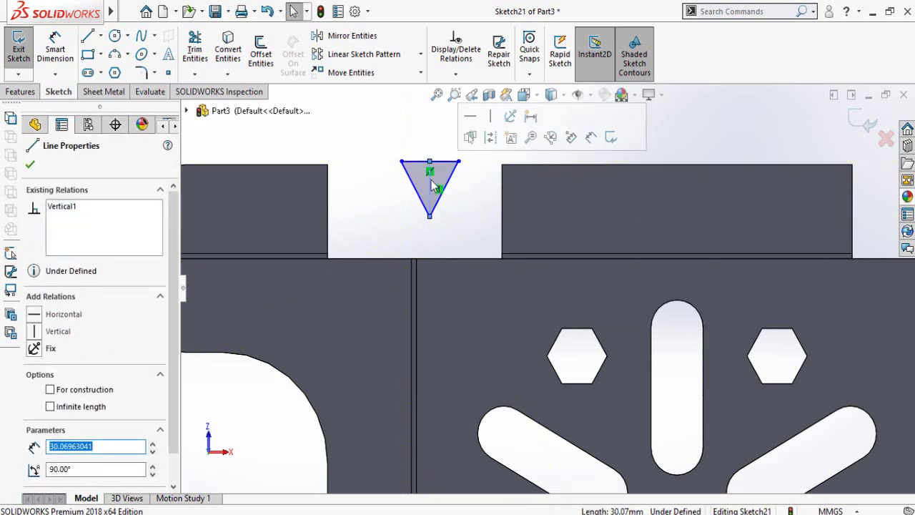
{"action": "left_click", "coordinate": [491, 140]}
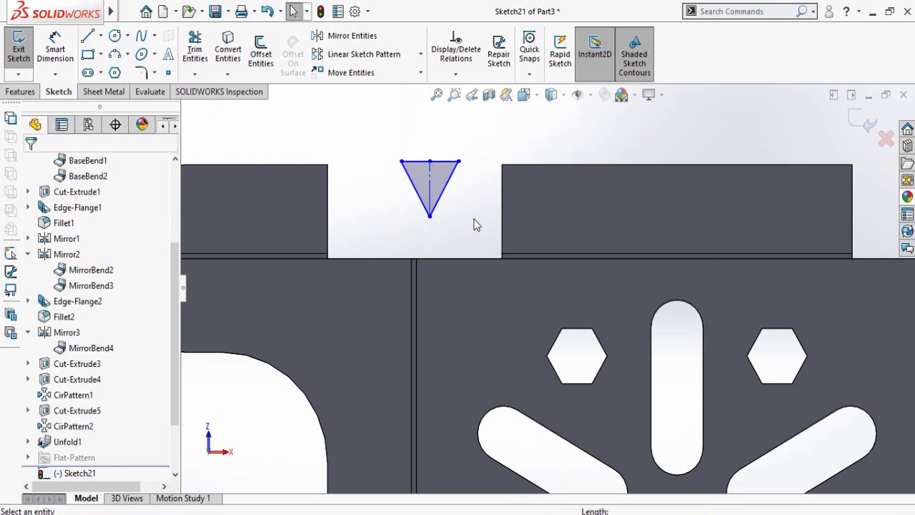
{"action": "scroll", "coordinate": [450, 167], "scroll_direction": "down", "scroll_amount": 3}
{"action": "left_click", "coordinate": [447, 186]}
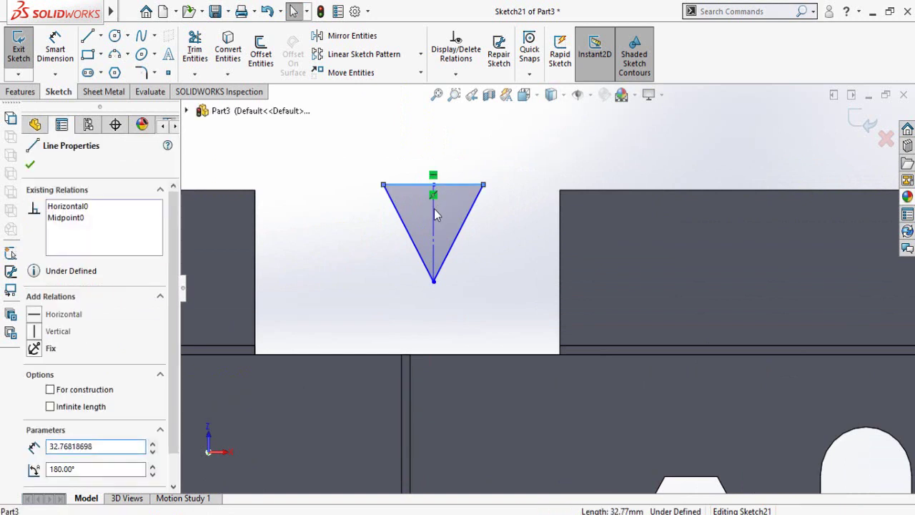
{"action": "left_click", "coordinate": [434, 209], "text": "ctrl"}
{"action": "left_click", "coordinate": [573, 145]}
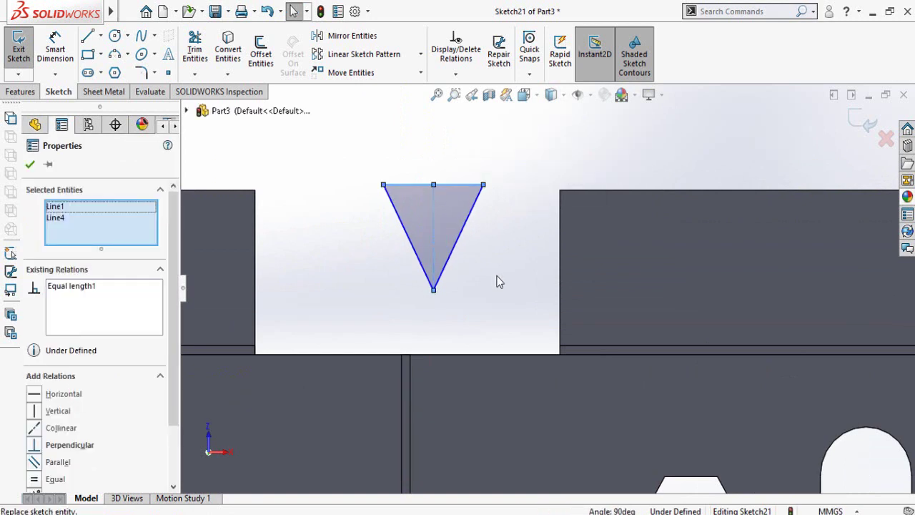
{"action": "left_click", "coordinate": [493, 275]}
{"action": "scroll", "coordinate": [497, 283], "scroll_direction": "up", "scroll_amount": 1}
Dimension the triangle's top edge to 3.00 mm.
{"action": "right_click_drag", "start_coordinate": [497, 278], "coordinate": [514, 133]}
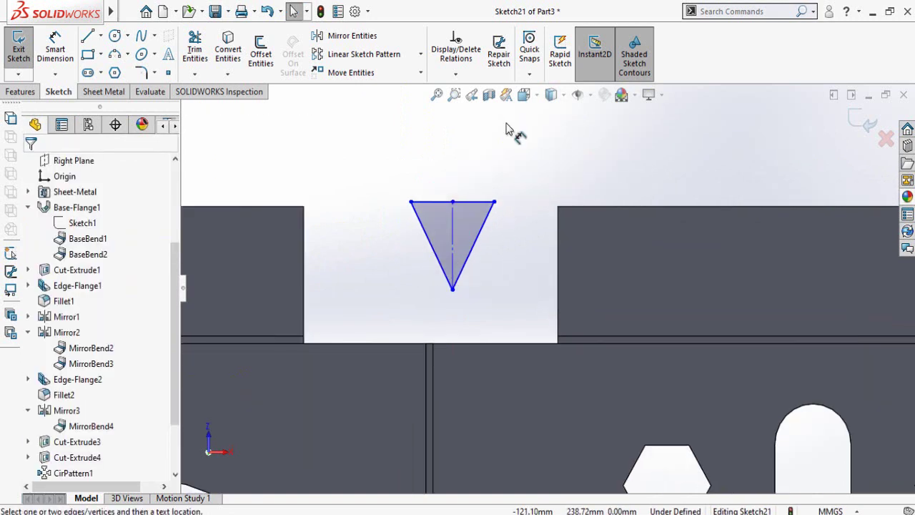
{"action": "left_click", "coordinate": [468, 203]}
{"action": "left_click", "coordinate": [458, 156]}
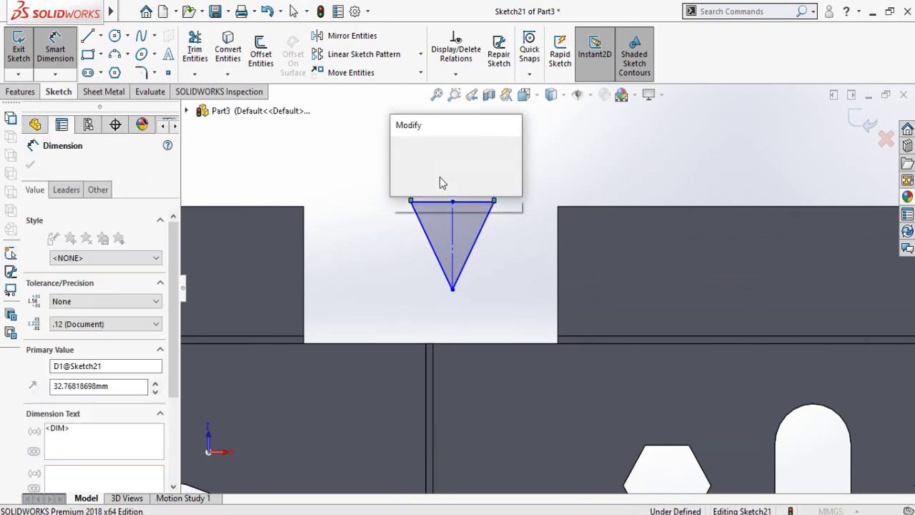
{"action": "left_click", "coordinate": [399, 148]}
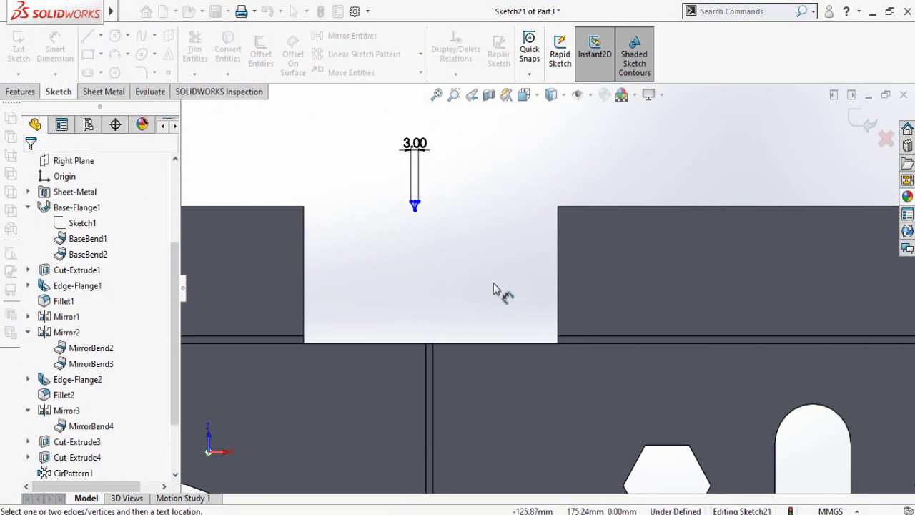
Snap the first notch's tip onto the part edge where the left bend line meets it.
{"action": "scroll", "coordinate": [510, 173], "scroll_direction": "up", "scroll_amount": 2}
{"action": "mouse_move", "coordinate": [508, 165]}
{"action": "left_mouse_down"}
{"action": "mouse_move", "coordinate": [461, 261]}
{"action": "mouse_move", "coordinate": [441, 266]}
{"action": "left_mouse_up"}
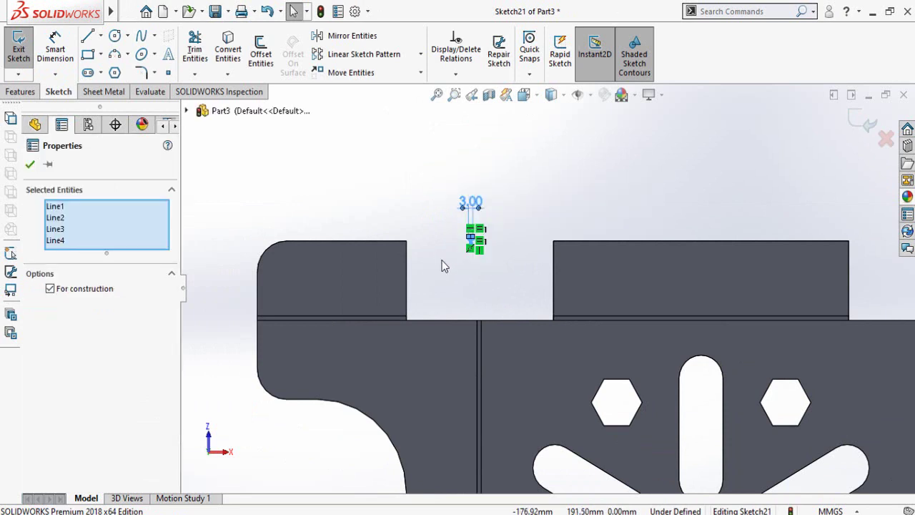
{"action": "left_click", "coordinate": [505, 275]}
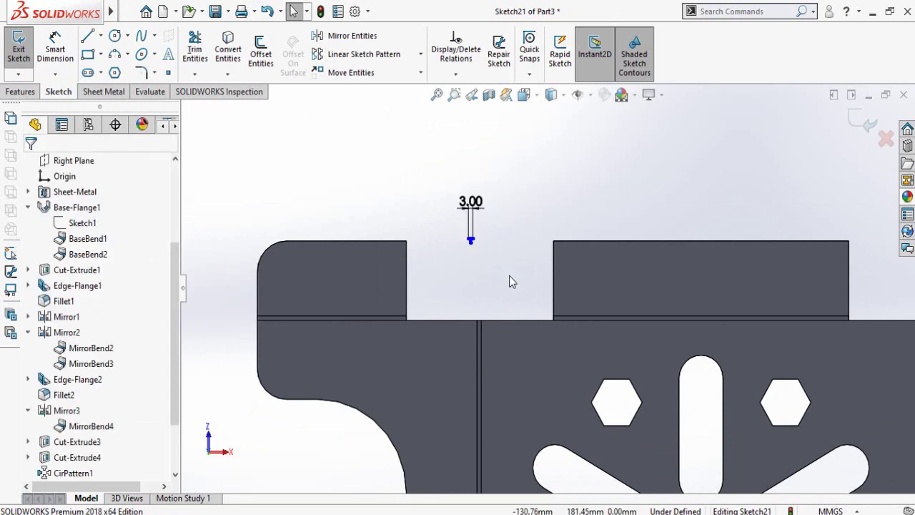
{"action": "scroll", "coordinate": [508, 281], "scroll_direction": "down", "scroll_amount": 1}
{"action": "scroll", "coordinate": [509, 276], "scroll_direction": "down", "scroll_amount": 2}
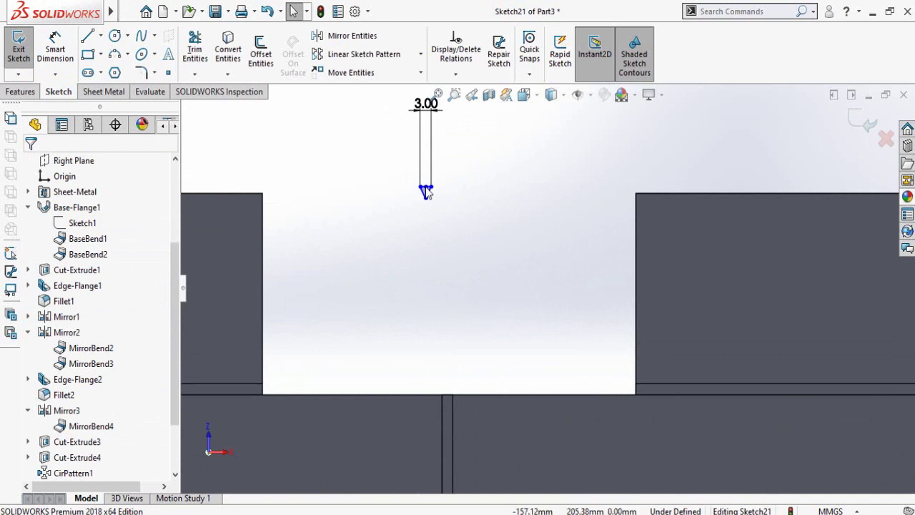
{"action": "left_click_drag", "start_coordinate": [425, 191], "coordinate": [445, 397]}
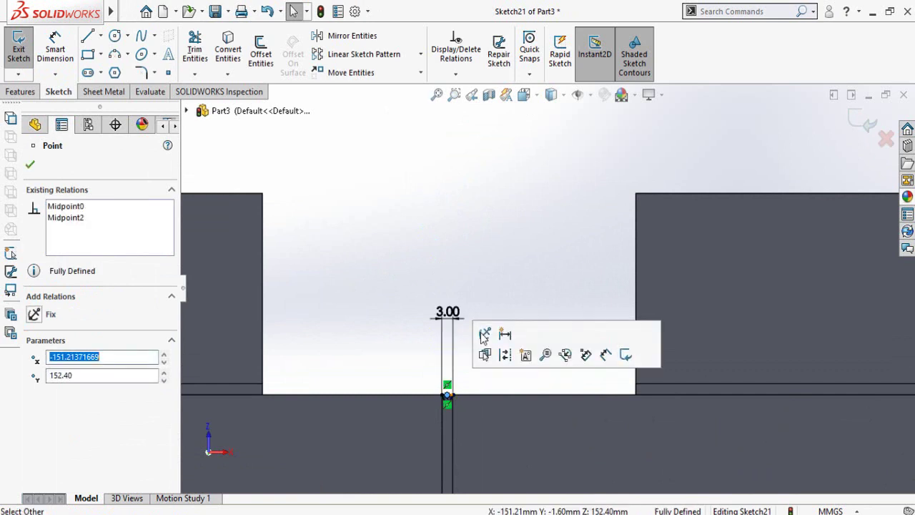
{"action": "left_click", "coordinate": [407, 245]}
Place a copy of the notch above the right bend line and snap its tip onto the edge.
{"action": "scroll", "coordinate": [575, 268], "scroll_direction": "up", "scroll_amount": 2}
{"action": "scroll", "coordinate": [715, 293], "scroll_direction": "up", "scroll_amount": 3}
{"action": "scroll", "coordinate": [840, 315], "scroll_direction": "down", "scroll_amount": 3}
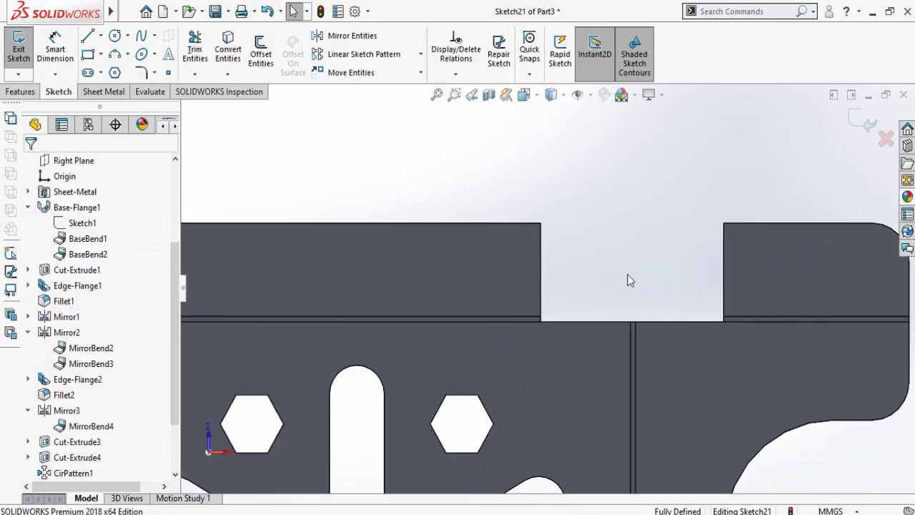
{"action": "left_click", "coordinate": [629, 280]}
{"action": "scroll", "coordinate": [632, 299], "scroll_direction": "down", "scroll_amount": 5}
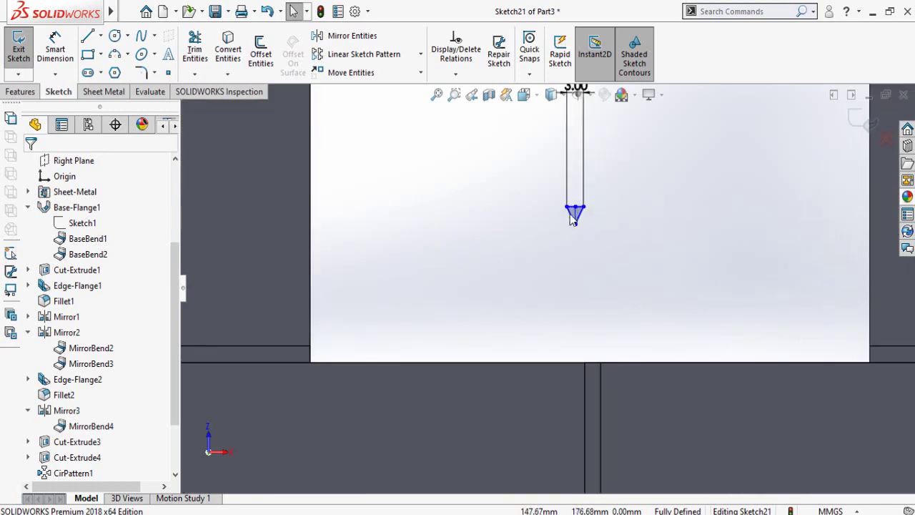
{"action": "left_click_drag", "start_coordinate": [575, 213], "coordinate": [592, 368]}
{"action": "left_click", "coordinate": [471, 296]}
{"action": "scroll", "coordinate": [500, 328], "scroll_direction": "up", "scroll_amount": 5}
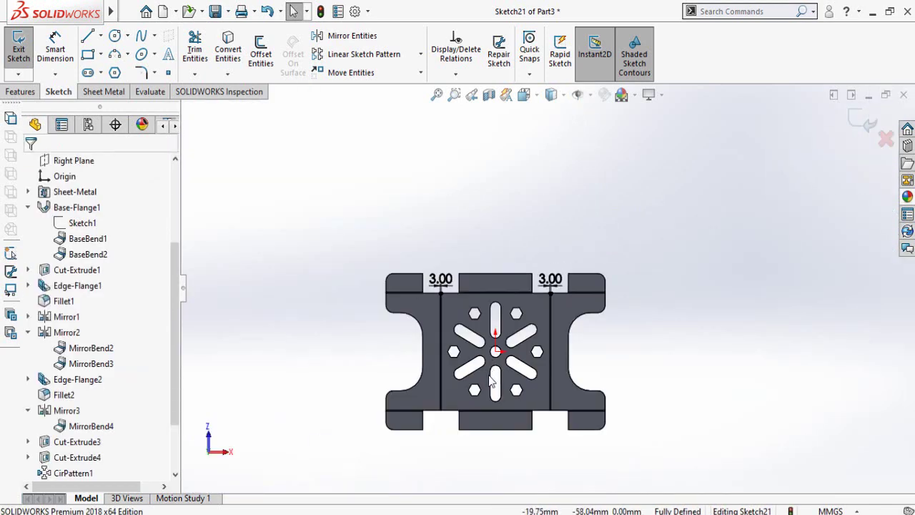
{"action": "scroll", "coordinate": [508, 337], "scroll_direction": "down", "scroll_amount": 2}
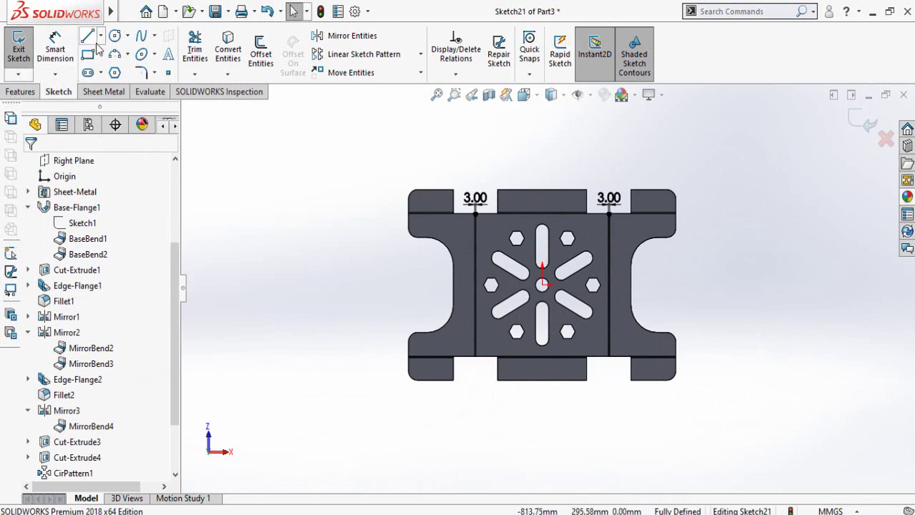
Draw a horizontal centerline across the part at mid-height from left edge to right edge.
{"action": "left_click", "coordinate": [100, 36]}
{"action": "left_click", "coordinate": [130, 69]}
{"action": "scroll", "coordinate": [466, 286], "scroll_direction": "down", "scroll_amount": 3}
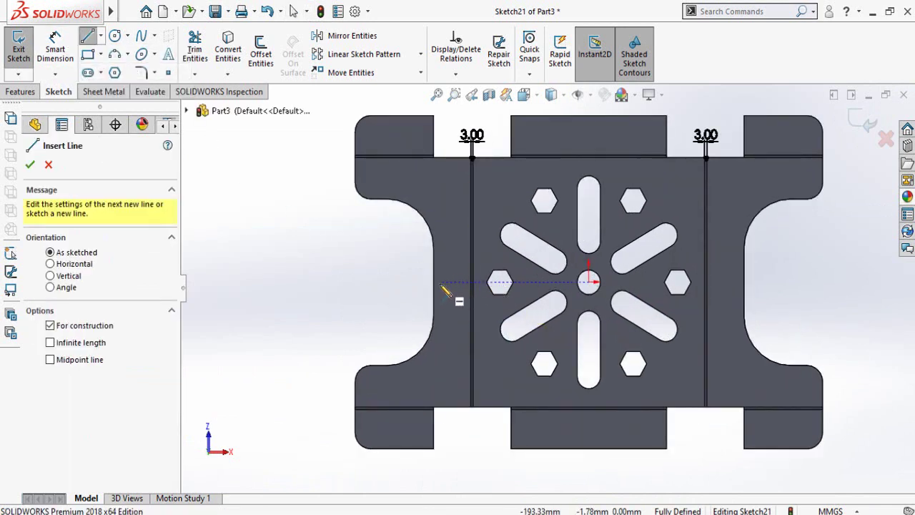
{"action": "left_click", "coordinate": [433, 282]}
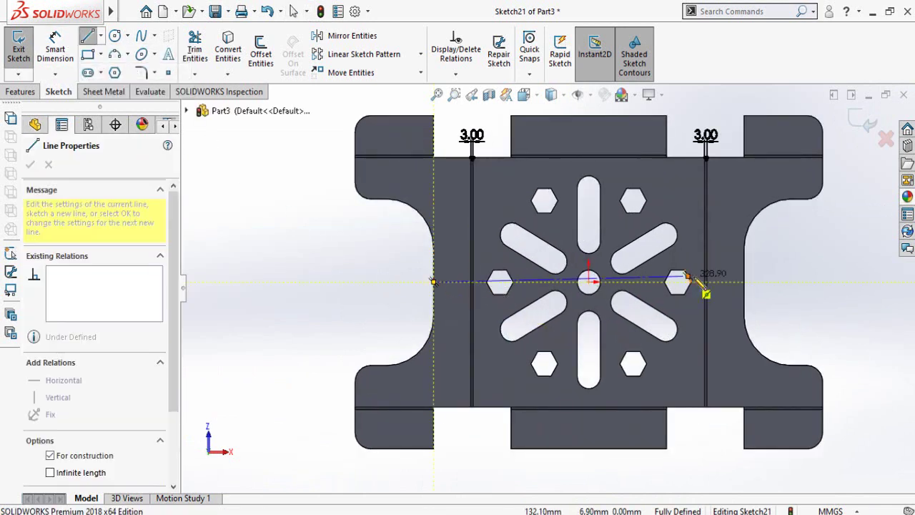
{"action": "left_click", "coordinate": [745, 283]}
{"action": "key", "text": "Escape"}
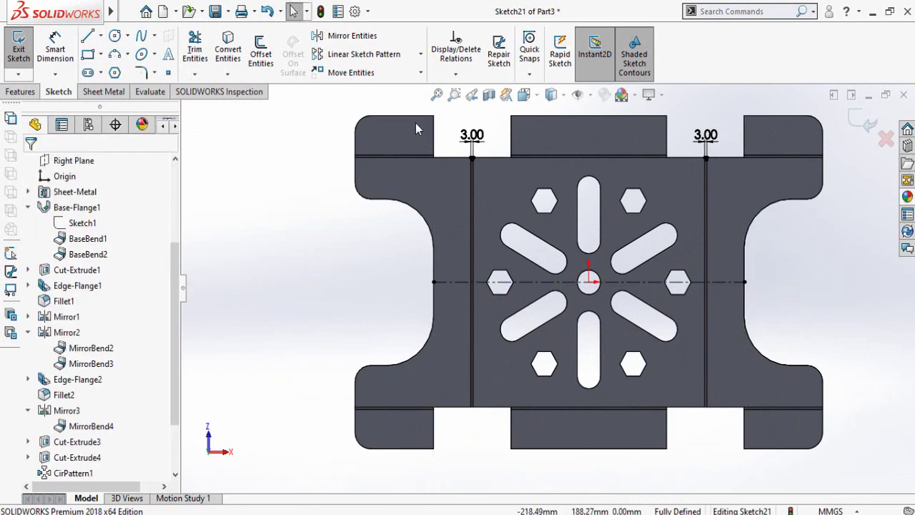
Mirror both notches about the horizontal centerline onto the lower bend-line ends.
{"action": "left_click", "coordinate": [331, 43]}
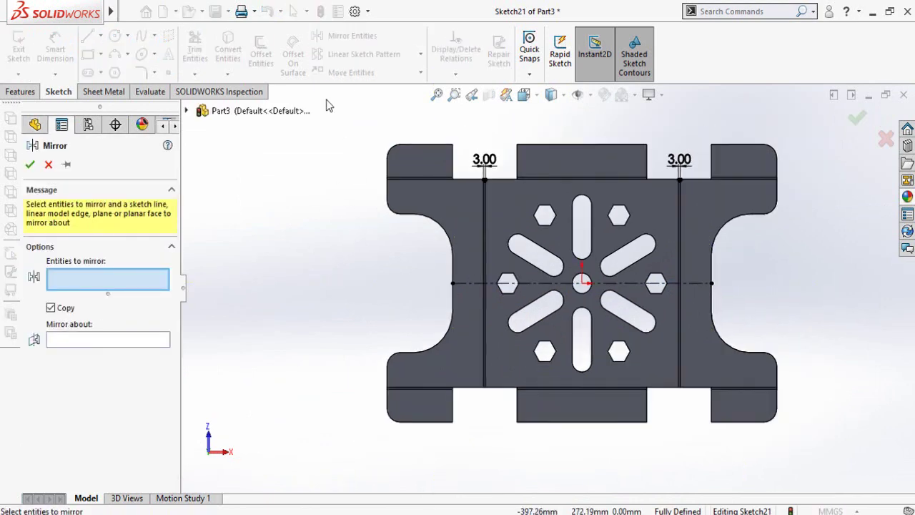
{"action": "left_click_drag", "start_coordinate": [327, 100], "coordinate": [740, 225]}
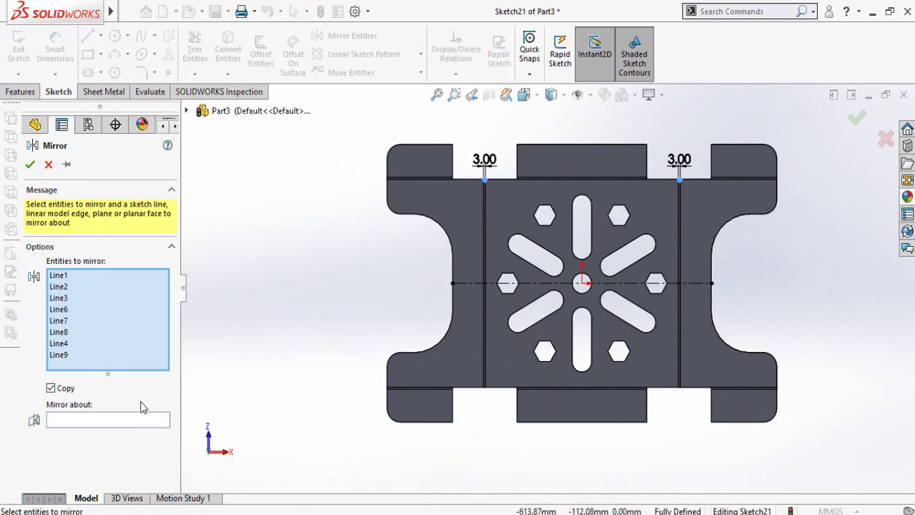
{"action": "left_click", "coordinate": [67, 419]}
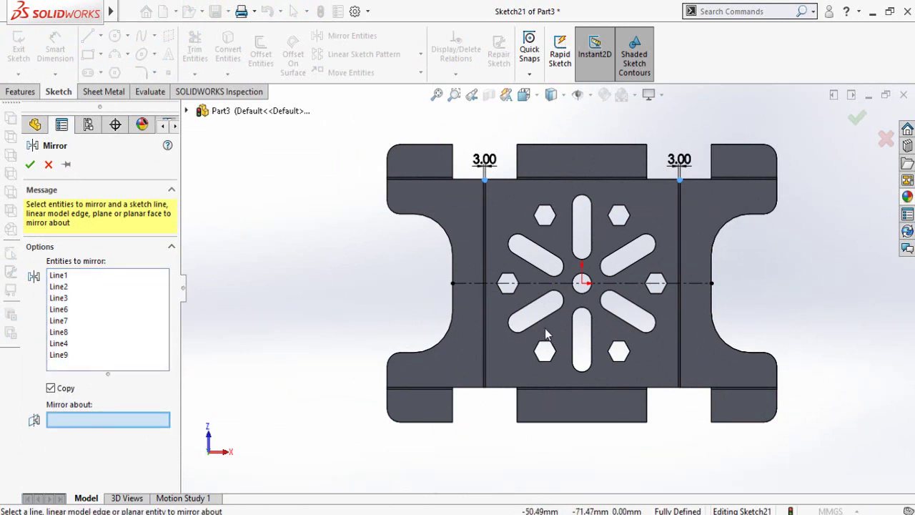
{"action": "left_click", "coordinate": [491, 283]}
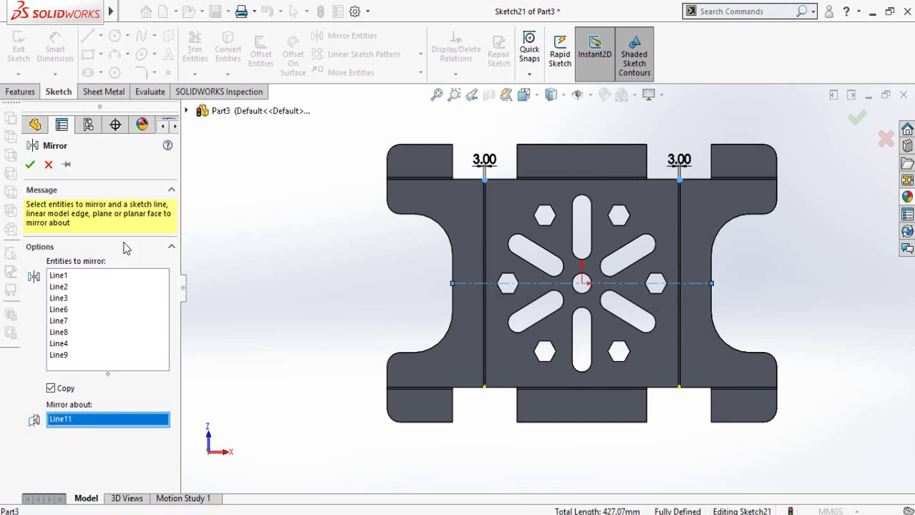
{"action": "left_click", "coordinate": [29, 164]}
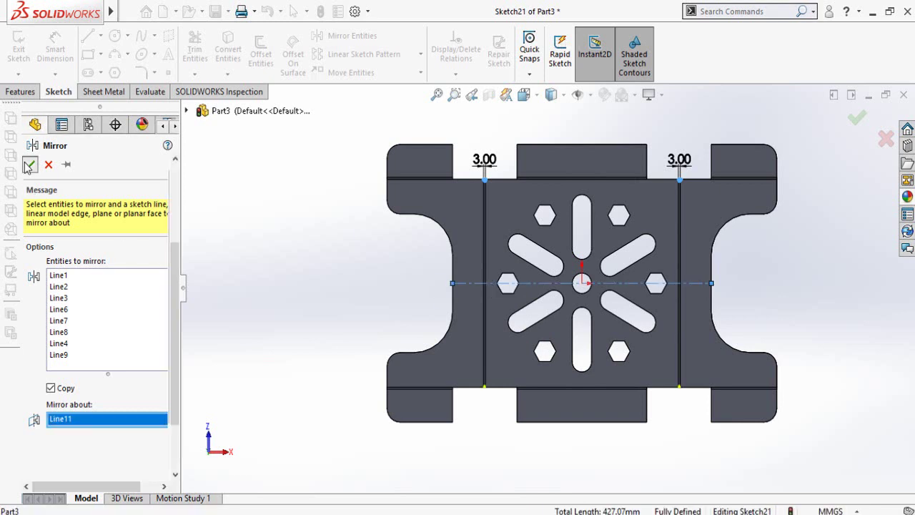
Extruded-cut the notch sketch into the plate with default settings and inspect the resulting V-notches.
{"action": "left_click", "coordinate": [14, 92]}
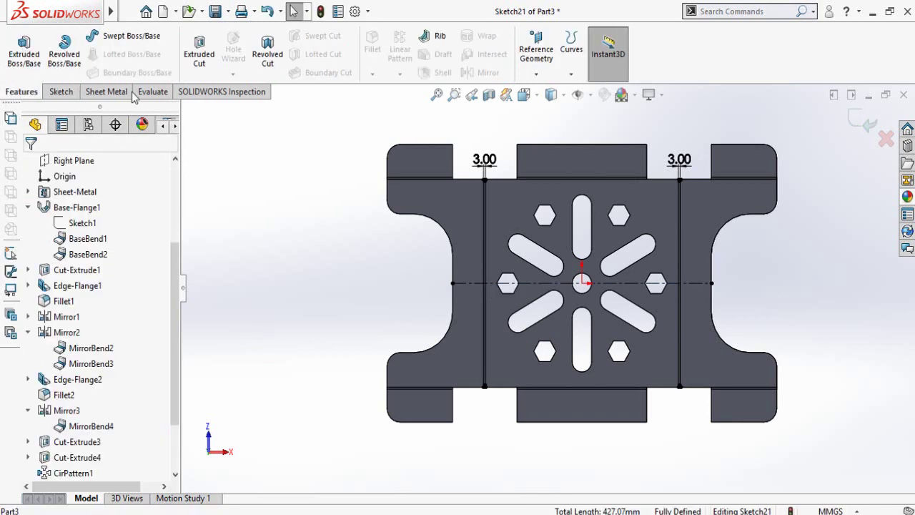
{"action": "left_click", "coordinate": [200, 58]}
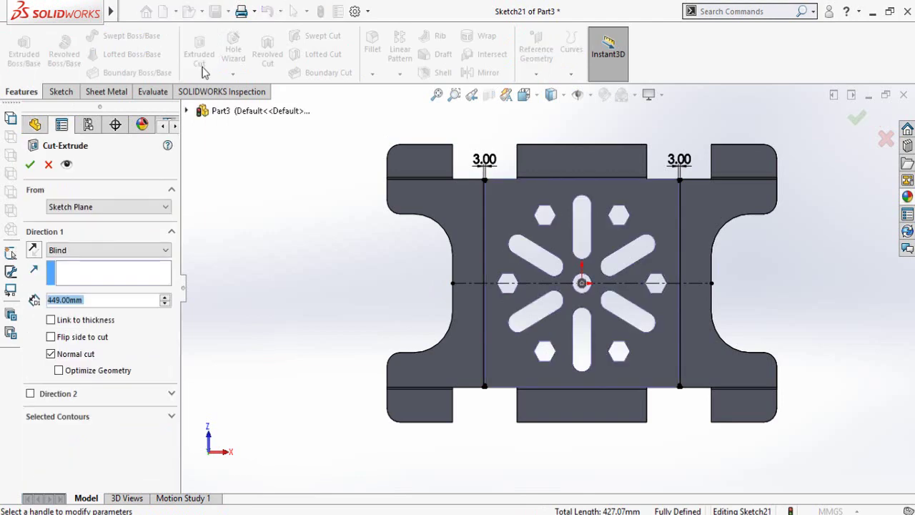
{"action": "left_click", "coordinate": [30, 165]}
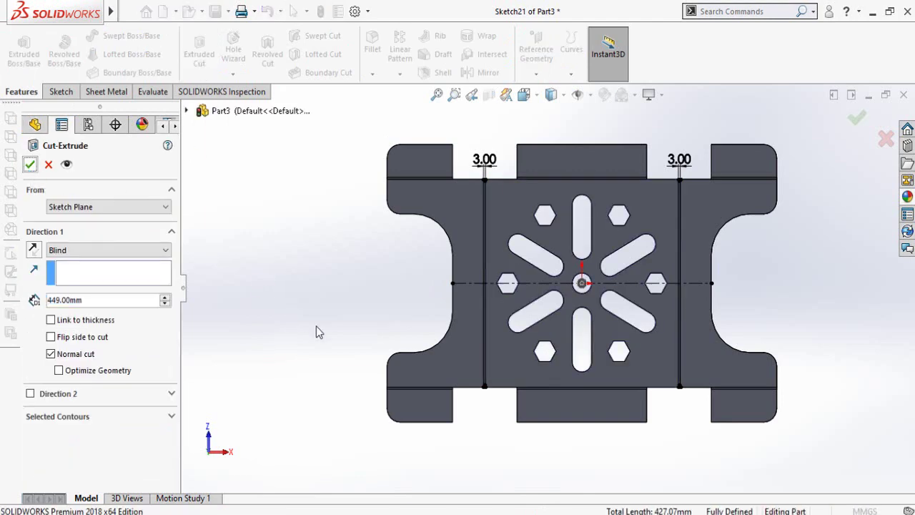
{"action": "scroll", "coordinate": [479, 425], "scroll_direction": "down", "scroll_amount": 3}
{"action": "scroll", "coordinate": [457, 420], "scroll_direction": "down", "scroll_amount": 5}
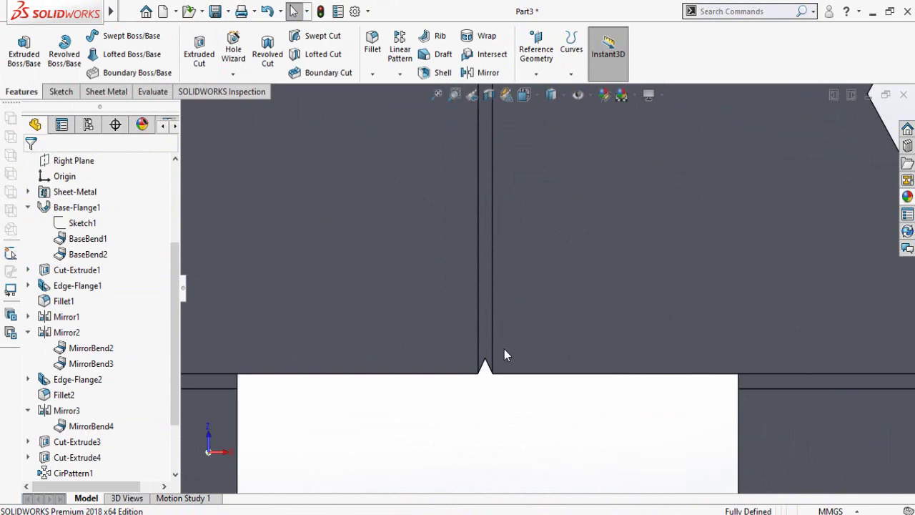
{"action": "scroll", "coordinate": [493, 387], "scroll_direction": "up", "scroll_amount": 1}
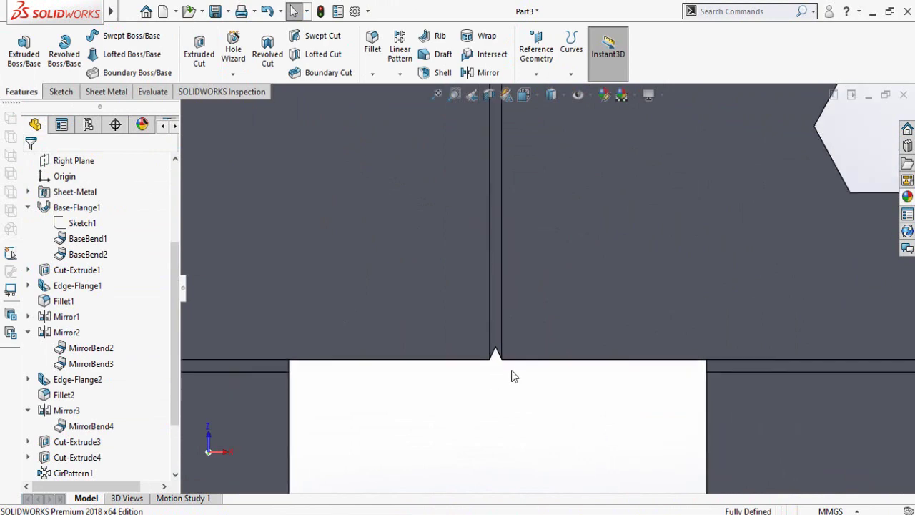
{"action": "scroll", "coordinate": [513, 375], "scroll_direction": "up", "scroll_amount": 3}
{"action": "scroll", "coordinate": [517, 378], "scroll_direction": "up", "scroll_amount": 2}
{"action": "scroll", "coordinate": [476, 412], "scroll_direction": "down", "scroll_amount": 1}
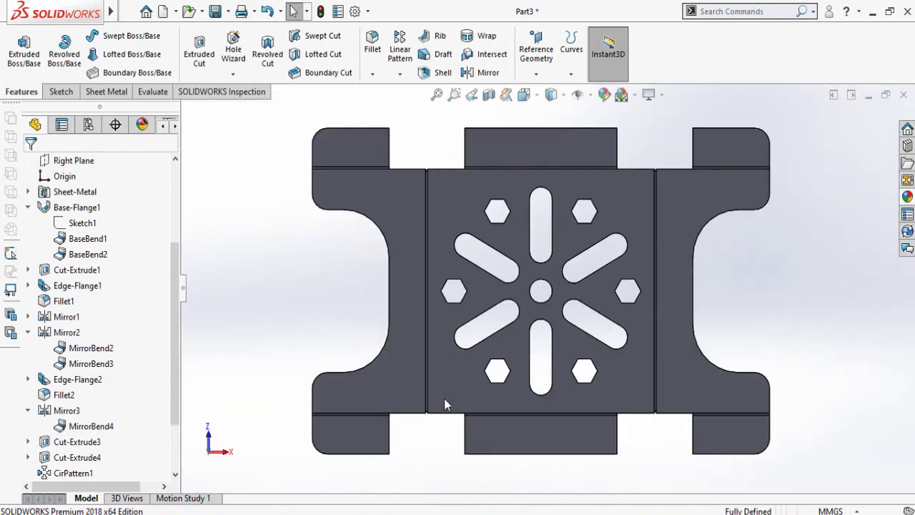
{"action": "scroll", "coordinate": [444, 399], "scroll_direction": "down", "scroll_amount": 5}
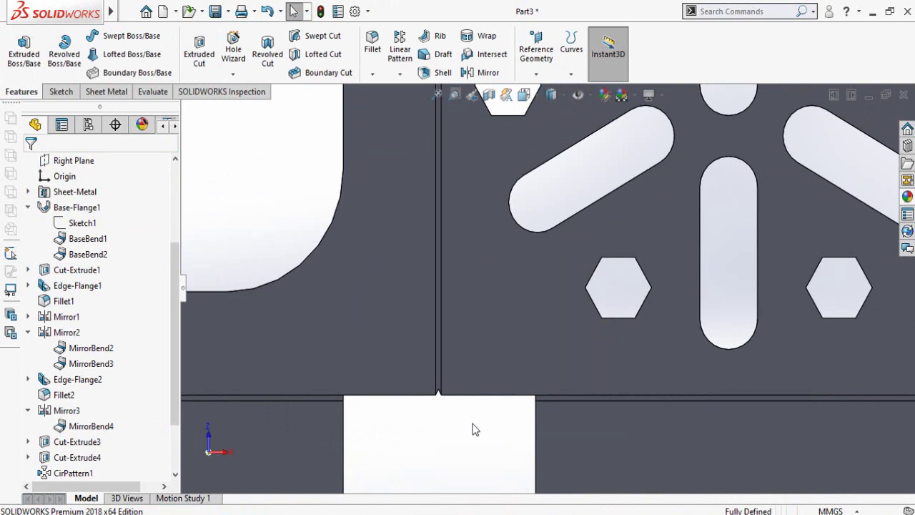
{"action": "scroll", "coordinate": [471, 429], "scroll_direction": "up", "scroll_amount": 2}
{"action": "scroll", "coordinate": [471, 429], "scroll_direction": "up", "scroll_amount": 2}
{"action": "scroll", "coordinate": [564, 382], "scroll_direction": "up", "scroll_amount": 2}
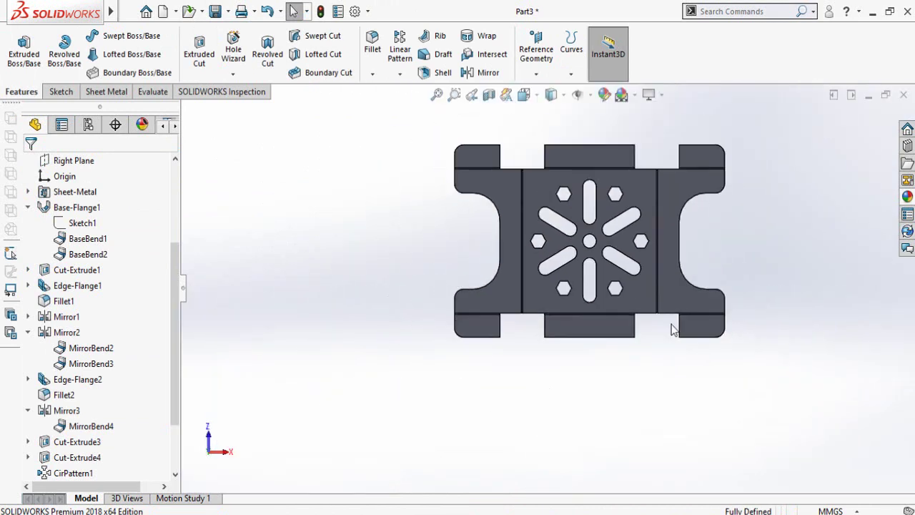
{"action": "scroll", "coordinate": [710, 236], "scroll_direction": "down", "scroll_amount": 3}
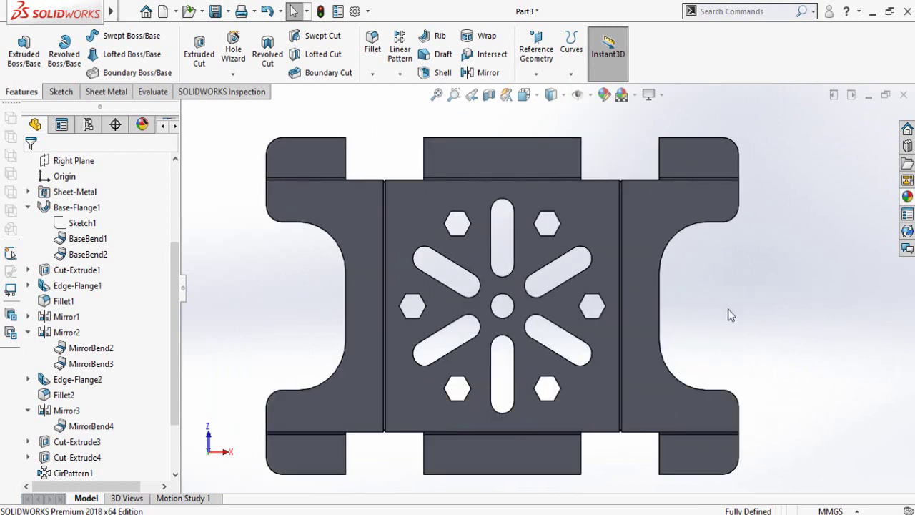
{"action": "key", "text": "z"}
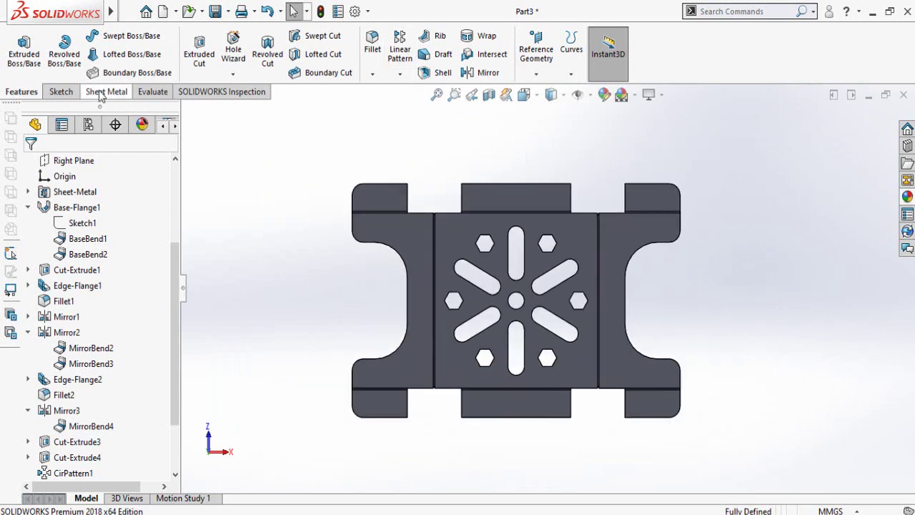
Fold the part with Face<1> fixed and all bends collected, then view it in 3D.
{"action": "left_click", "coordinate": [101, 93]}
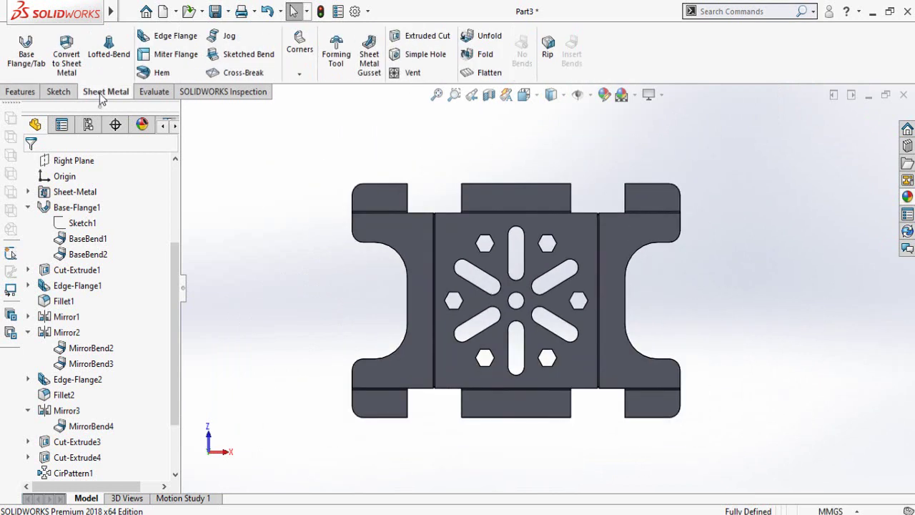
{"action": "left_click", "coordinate": [486, 57]}
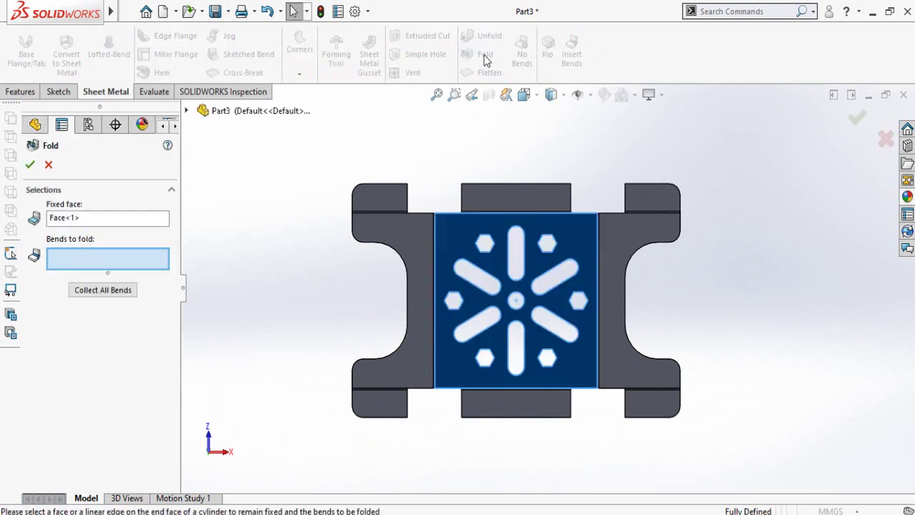
{"action": "left_click", "coordinate": [91, 293]}
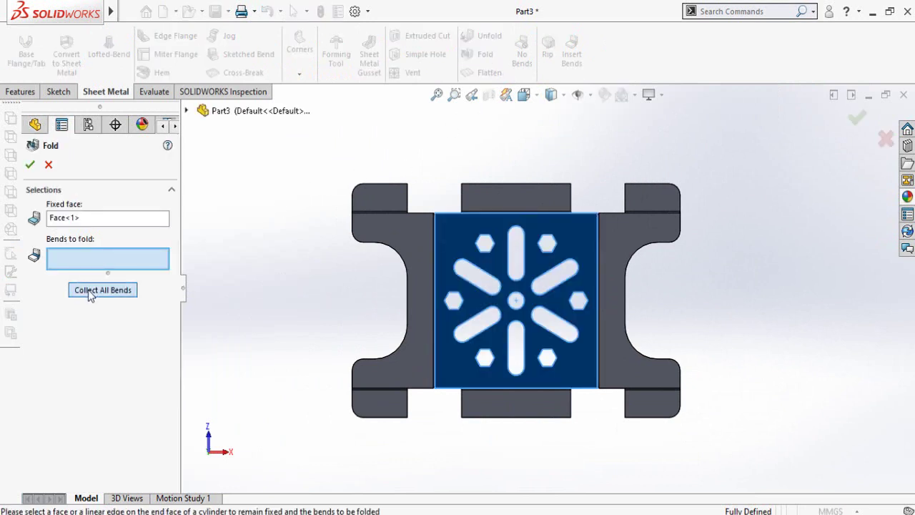
{"action": "left_click", "coordinate": [30, 165]}
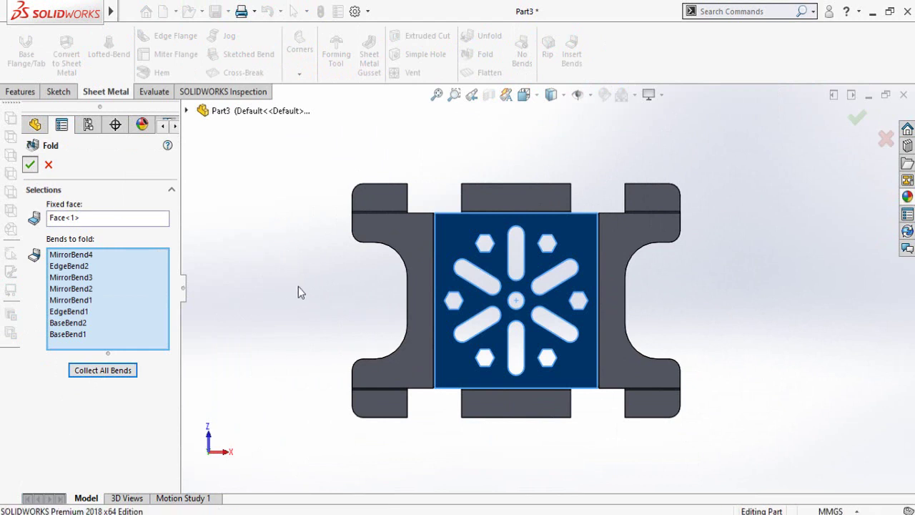
{"action": "middle_click_drag", "start_coordinate": [335, 277], "coordinate": [413, 384]}
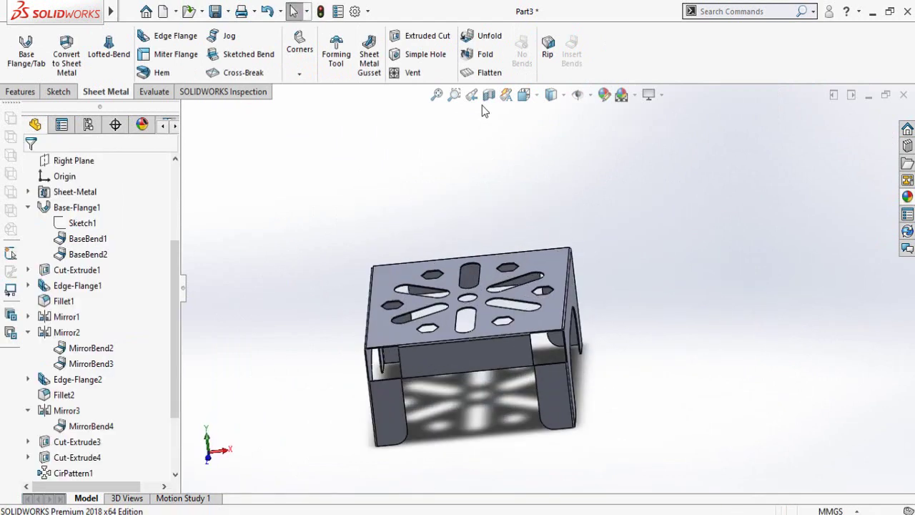
Flatten the bracket and view the flat pattern face Normal To.
{"action": "left_click", "coordinate": [485, 79]}
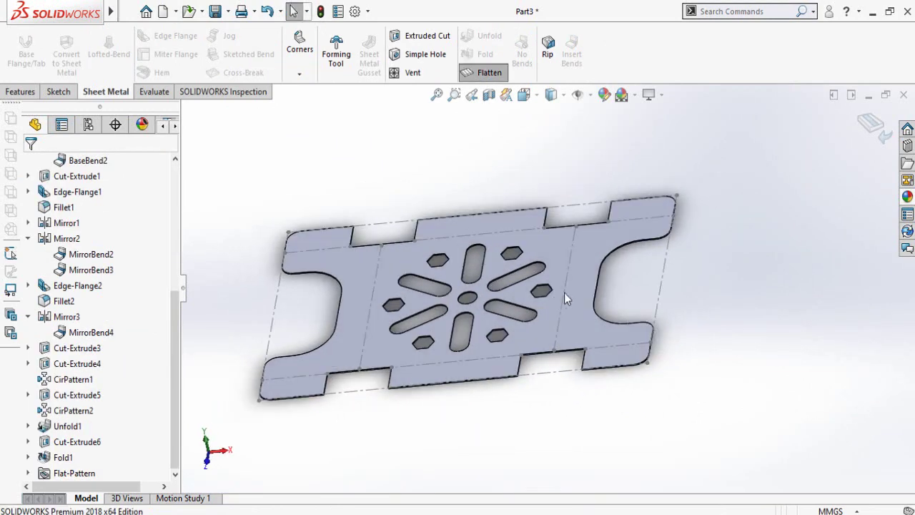
{"action": "left_click", "coordinate": [577, 307]}
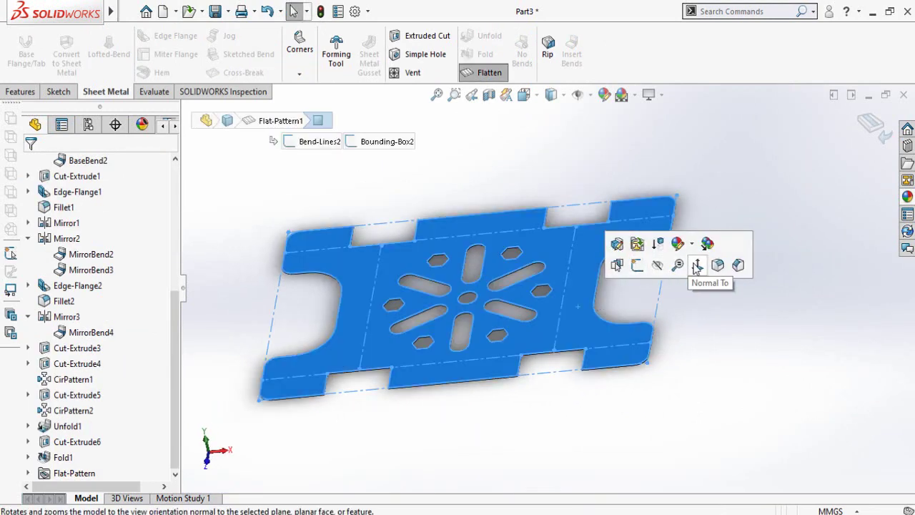
{"action": "left_click", "coordinate": [696, 266]}
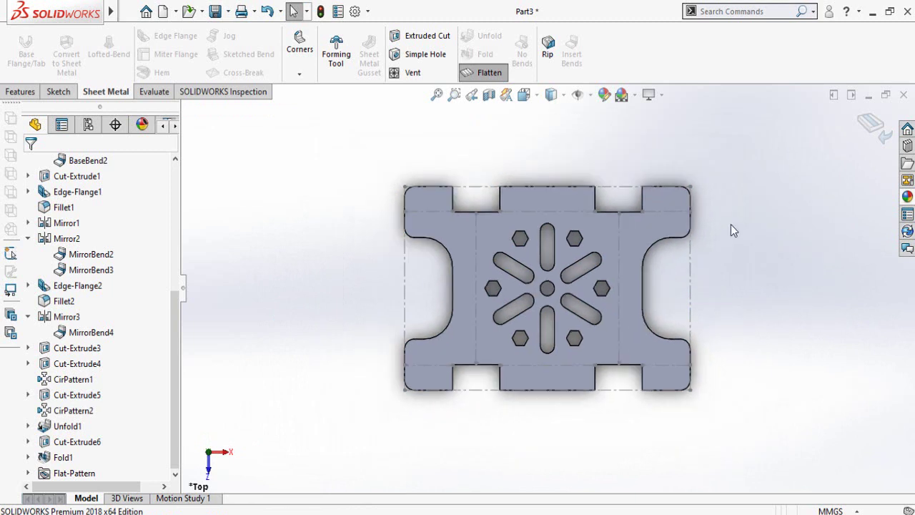
{"action": "left_click", "coordinate": [228, 13]}
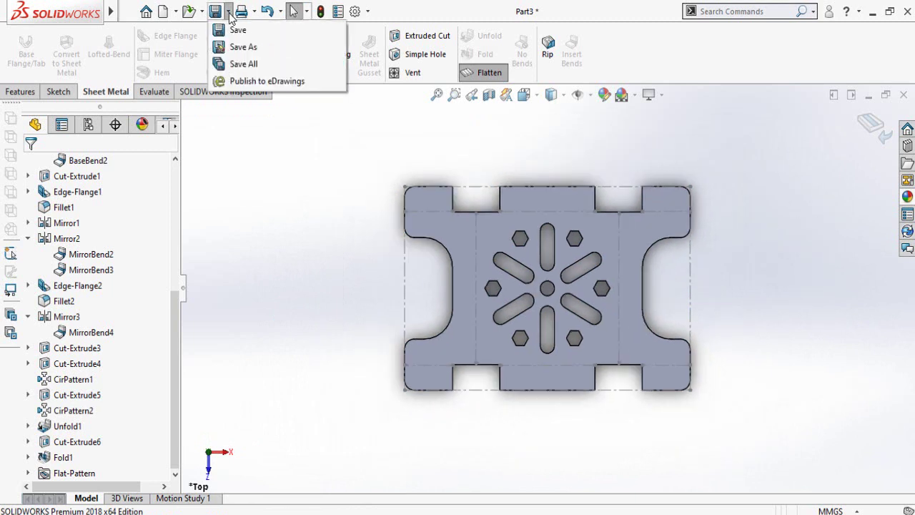
Set Save As type to Dxf (*.dxf) for 'Flat pattern - Part3', then close the dialog.
{"action": "left_click", "coordinate": [241, 47]}
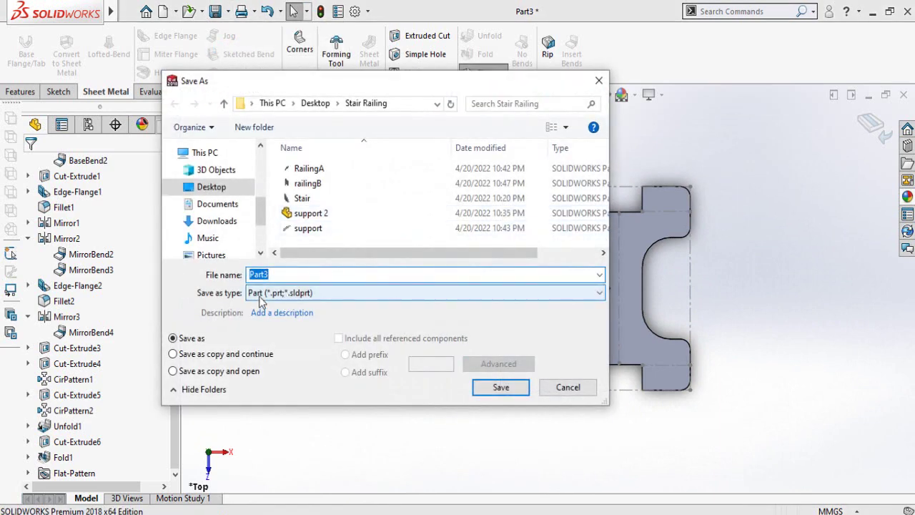
{"action": "left_click", "coordinate": [261, 294]}
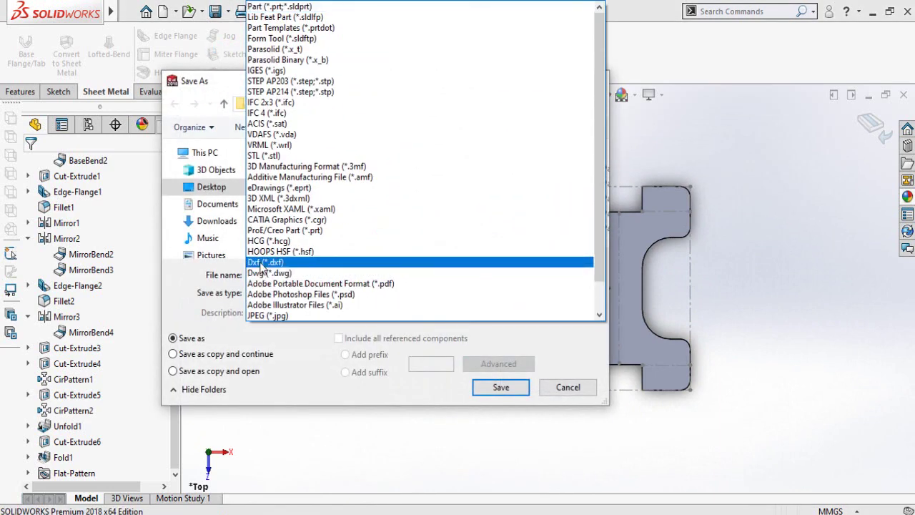
{"action": "left_click", "coordinate": [263, 262]}
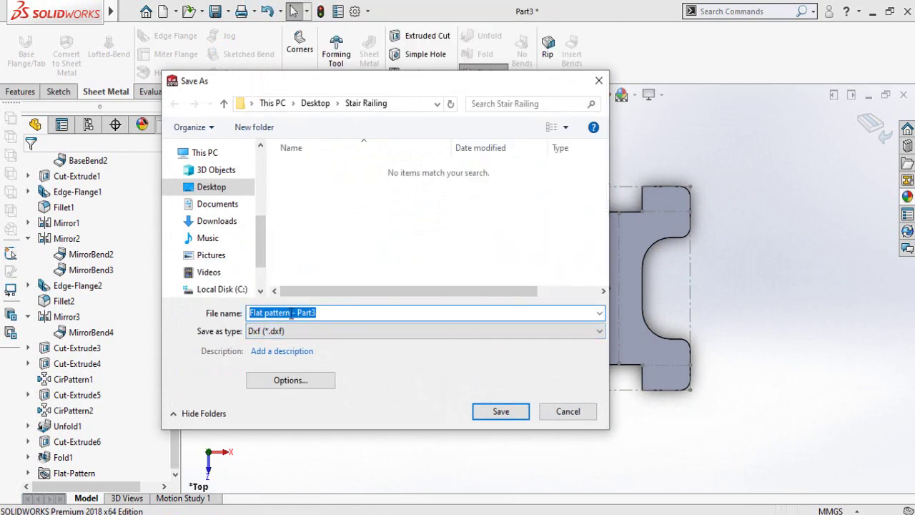
{"action": "left_click", "coordinate": [563, 411]}
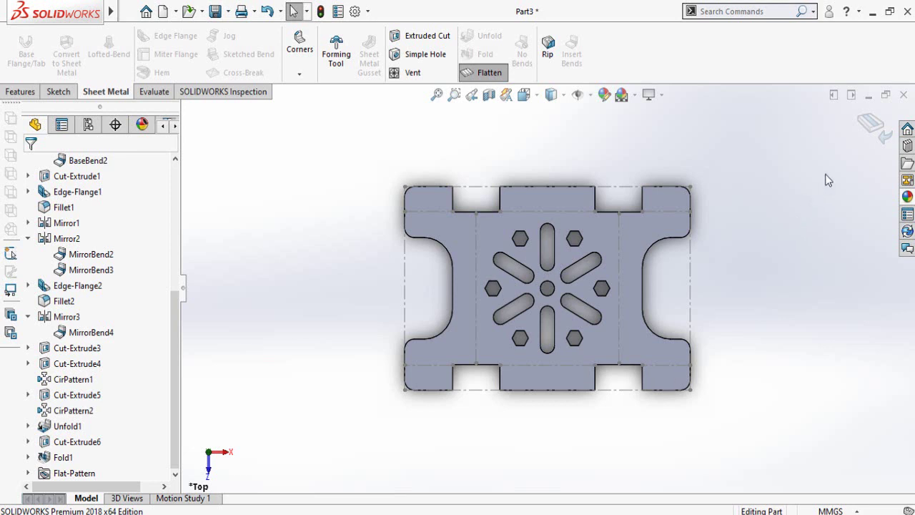
Turn off Flatten to restore the folded bracket and orbit to inspect it.
{"action": "left_click", "coordinate": [867, 136]}
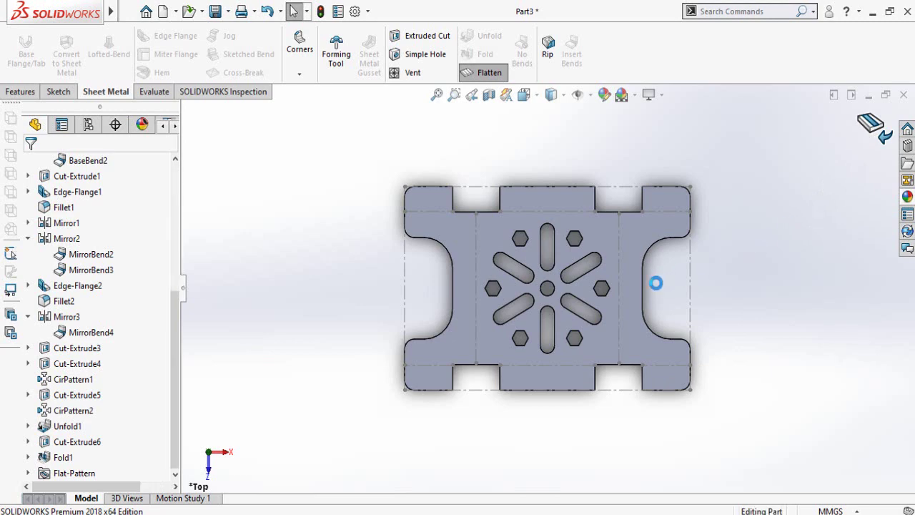
{"action": "mouse_move", "coordinate": [611, 181]}
{"action": "middle_mouse_down"}
{"action": "mouse_move", "coordinate": [608, 383]}
{"action": "mouse_move", "coordinate": [584, 285]}
{"action": "mouse_move", "coordinate": [539, 334]}
{"action": "mouse_move", "coordinate": [586, 218]}
{"action": "mouse_move", "coordinate": [573, 293]}
{"action": "middle_mouse_up"}
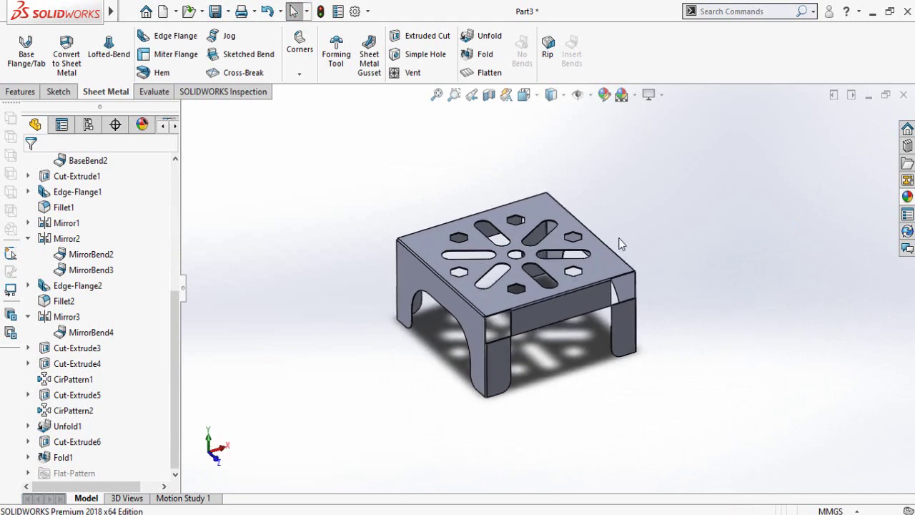